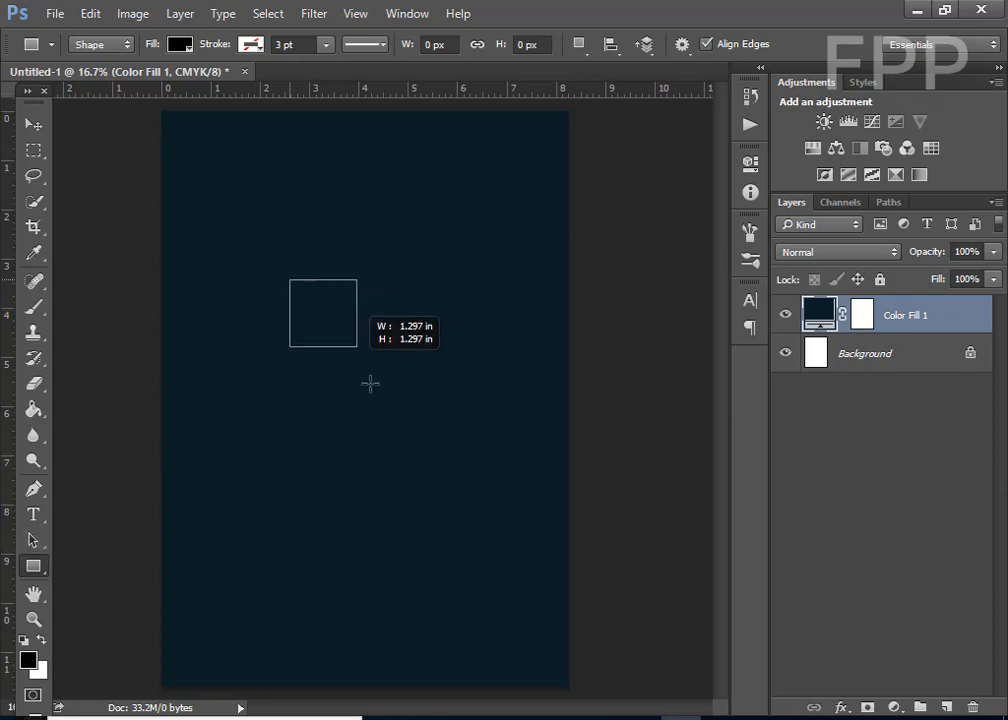
# Step: Draw a square about 1360 px wide near the middle of the page and set the foreground to a dark blue-black
pyautogui.click(180, 44)
pyautogui.click(670, 8)
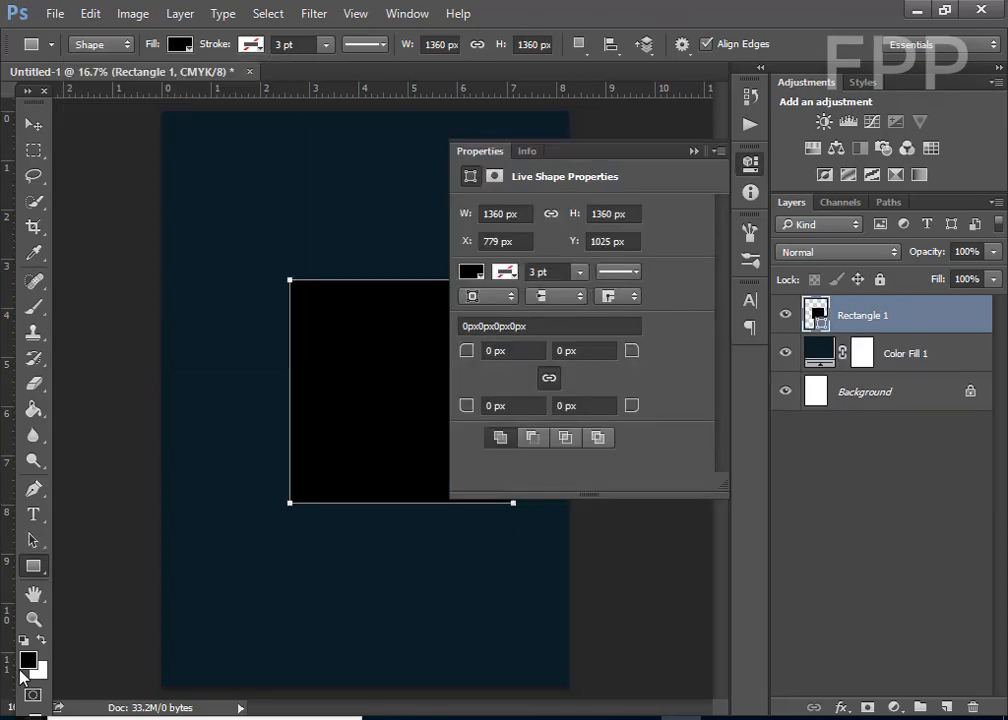
pyautogui.click(27, 661)
pyautogui.click(274, 531)
pyautogui.click(648, 580)
pyautogui.click(886, 336)
# Step: Fill the square with a dark blue-black colour
pyautogui.click(474, 271)
pyautogui.click(662, 312)
pyautogui.click(317, 650)
pyautogui.click(640, 585)
pyautogui.click(848, 337)
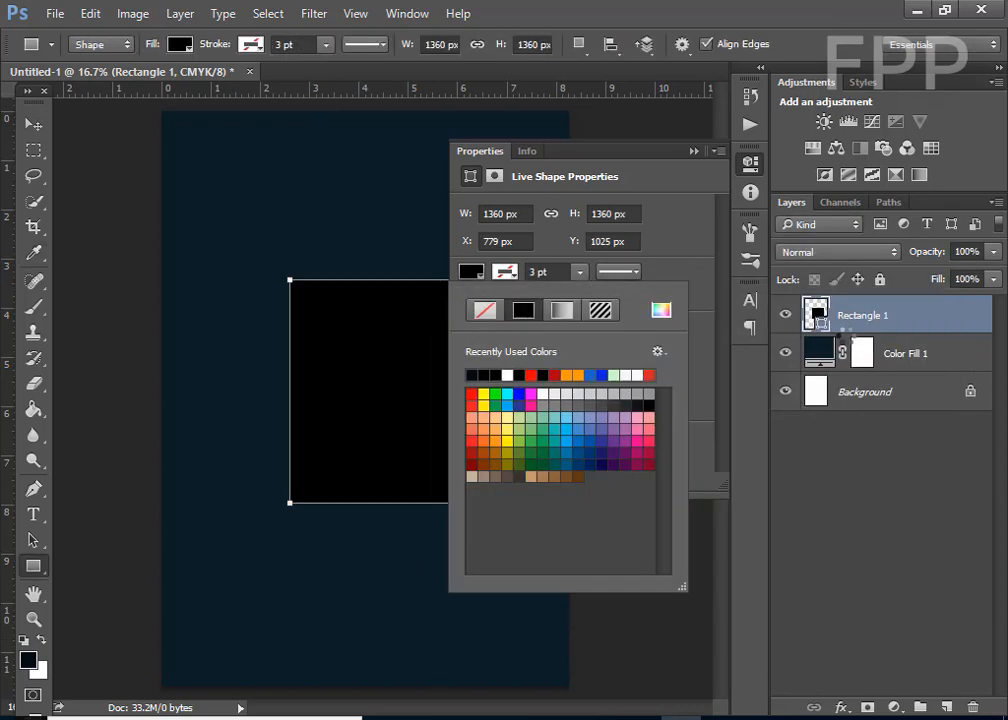
pyautogui.click(694, 152)
pyautogui.click(694, 152)
# Step: Rotate the square by -45° into a diamond and centre it horizontally on the page
pyautogui.hotkey('ctrl', 't')
pyautogui.moveTo(531, 254); pyautogui.dragTo(387, 203)
pyautogui.moveTo(400, 351); pyautogui.dragTo(354, 332)
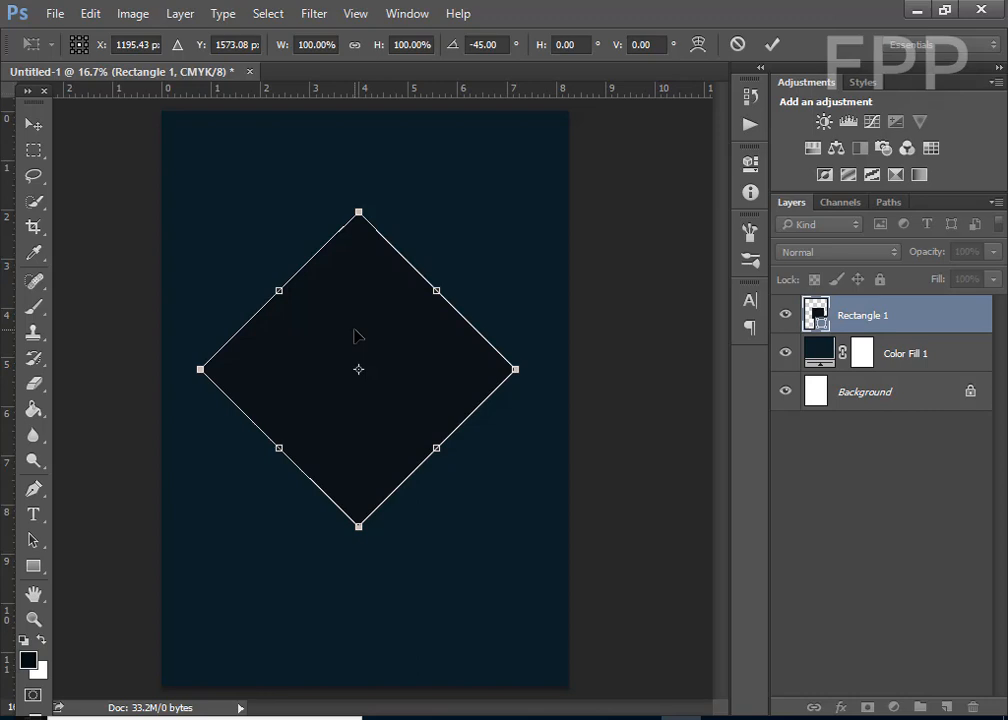
pyautogui.press('super')
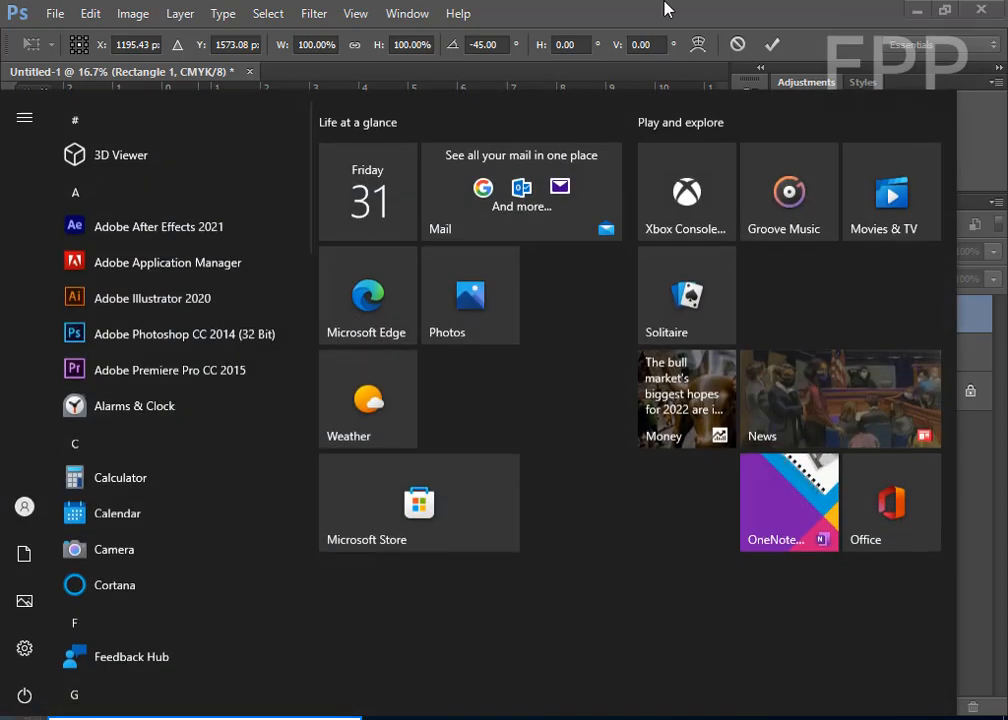
pyautogui.click(666, 9)
pyautogui.click(773, 44)
pyautogui.click(463, 286)
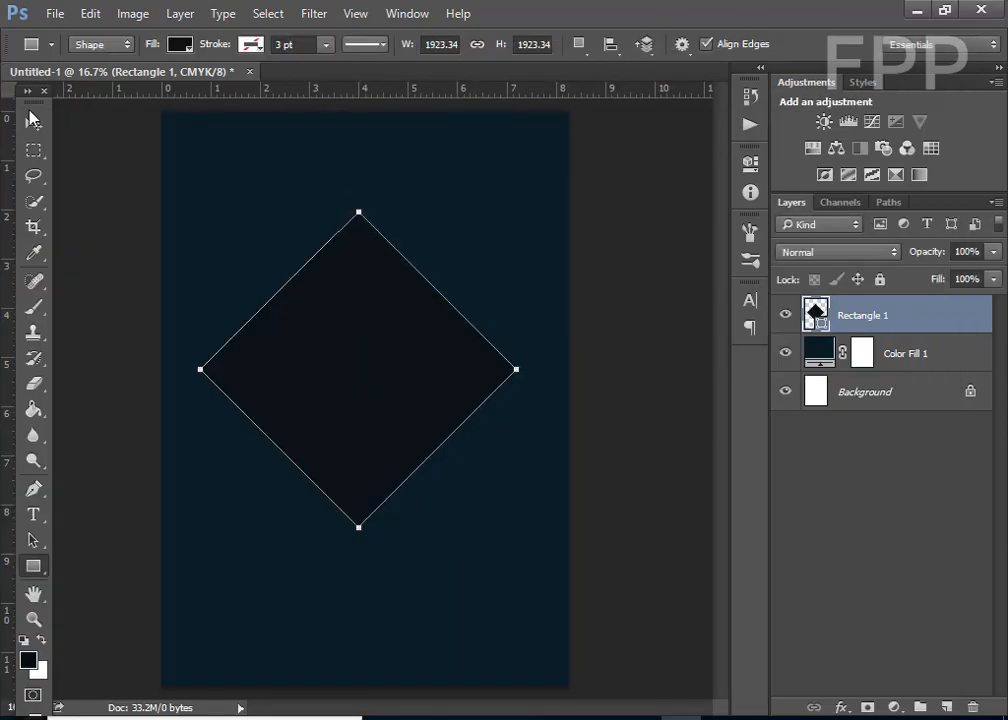
pyautogui.press('v')
pyautogui.moveTo(355, 367); pyautogui.dragTo(361, 373)
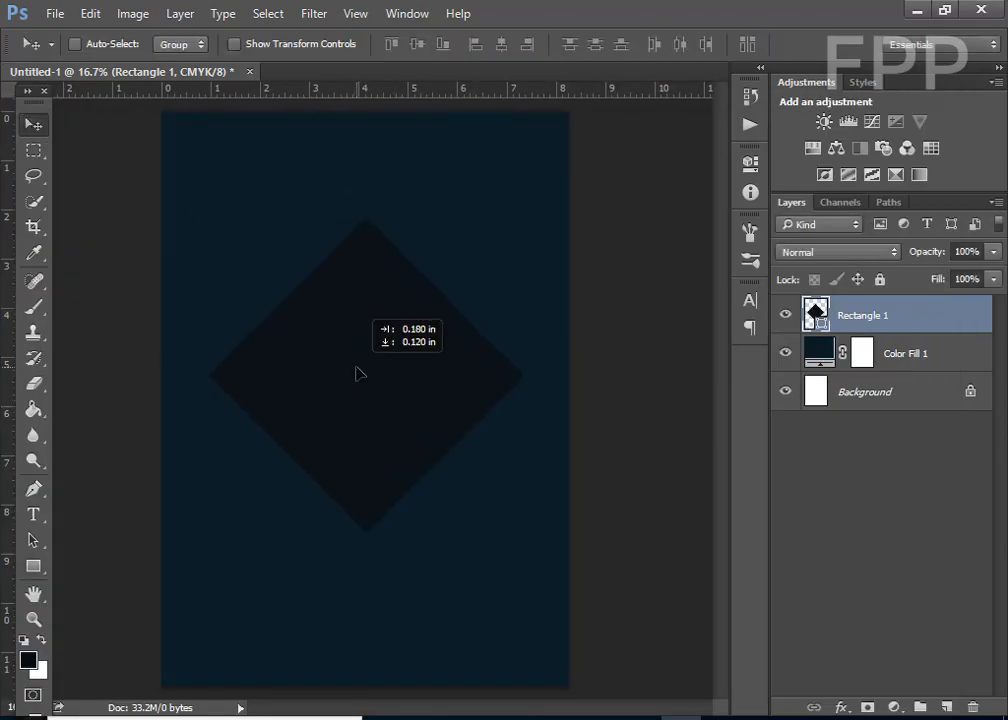
# Step: Add a drop shadow to the diamond with reduced distance and size
pyautogui.doubleClick(969, 318)
pyautogui.moveTo(510, 160); pyautogui.dragTo(710, 224)
pyautogui.click(664, 533)
pyautogui.click(673, 552)
pyautogui.click(633, 528)
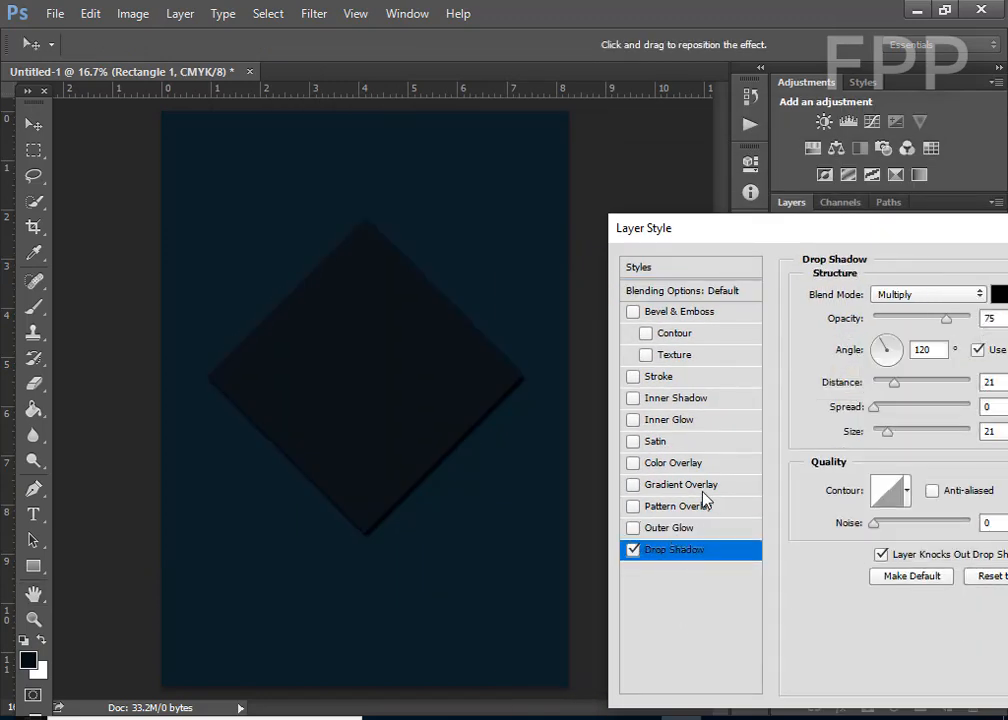
pyautogui.moveTo(886, 381); pyautogui.dragTo(885, 382)
pyautogui.moveTo(888, 431); pyautogui.dragTo(883, 431)
pyautogui.moveTo(860, 230); pyautogui.dragTo(516, 262)
pyautogui.click(858, 304)
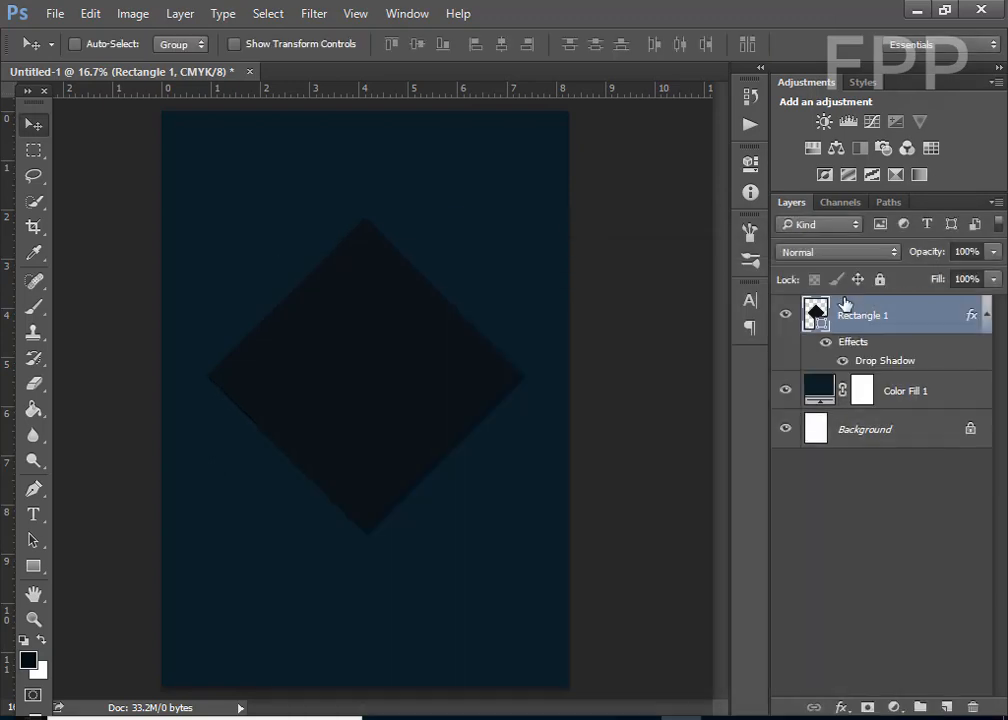
# Step: Add the text "HAPPY" in Arial Black over the diamond and colour it white
pyautogui.press('t')
pyautogui.click(293, 220)
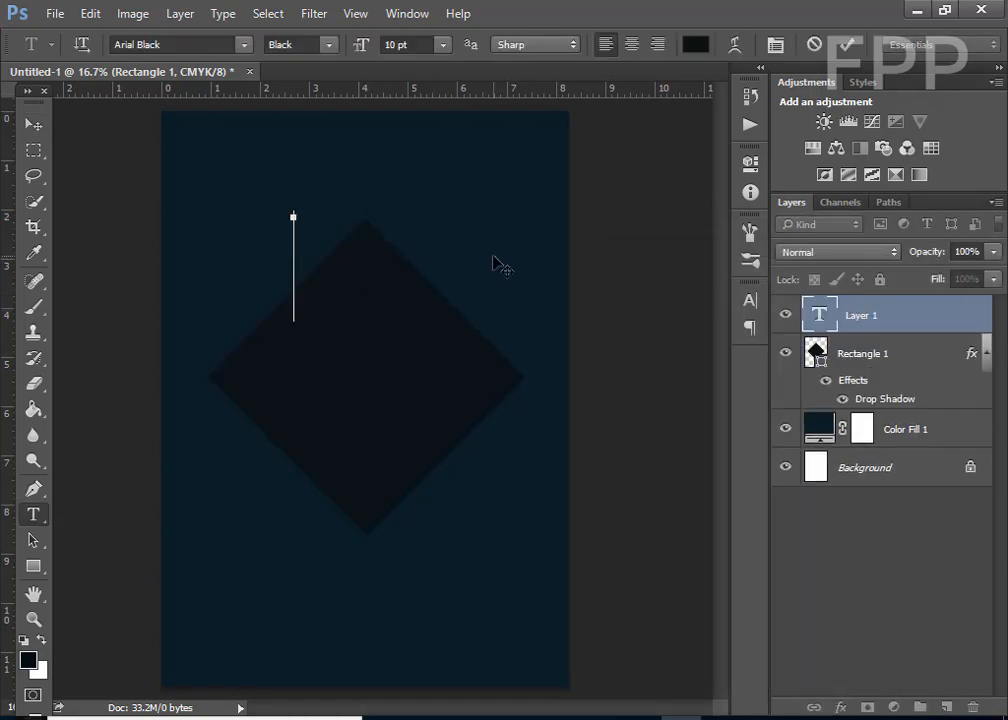
pyautogui.hotkey('ctrl', 'Return')
pyautogui.click(695, 45)
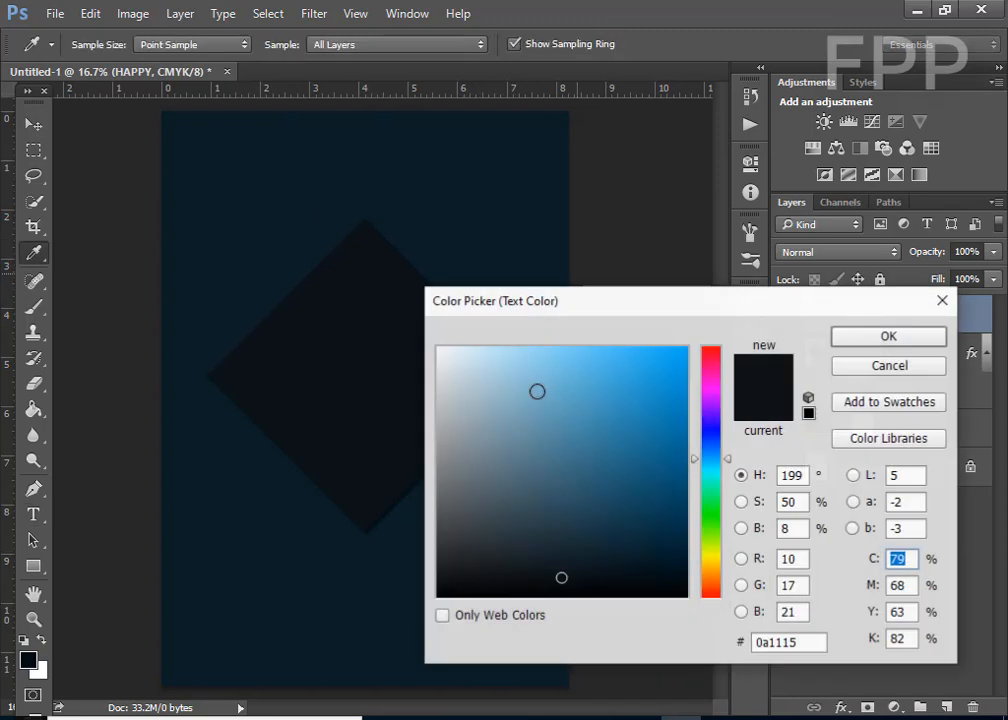
pyautogui.moveTo(538, 392); pyautogui.dragTo(443, 350)
pyautogui.click(868, 339)
# Step: Enlarge the HAPPY text and place it in the upper part of the diamond
pyautogui.press('v')
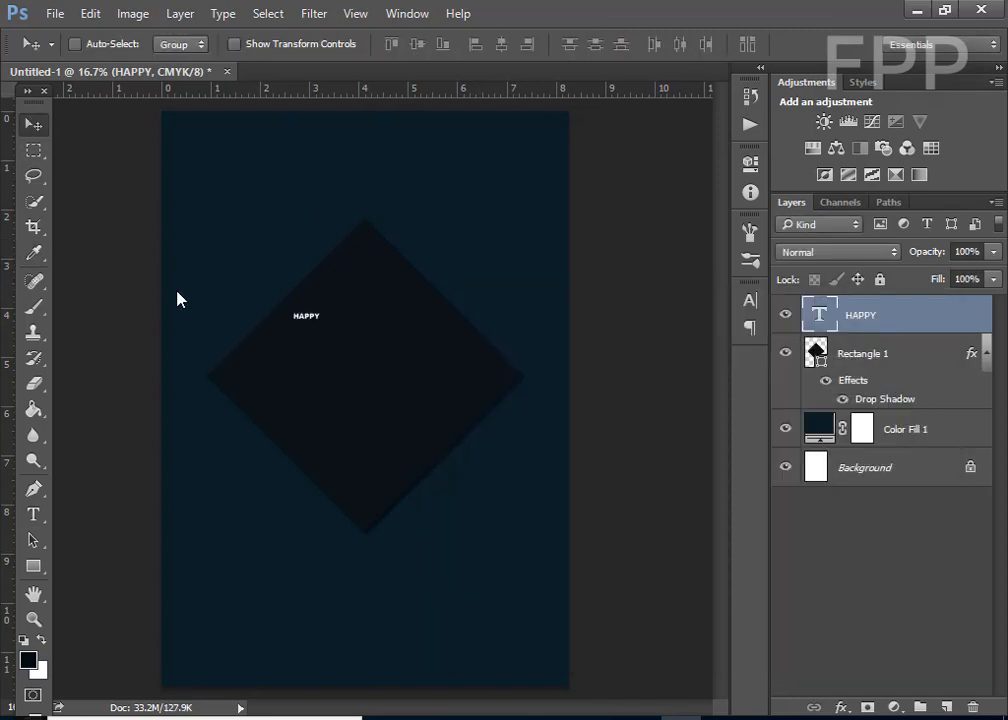
pyautogui.hotkey('ctrl', 't')
pyautogui.moveTo(321, 321); pyautogui.dragTo(432, 368)
pyautogui.moveTo(339, 336)
pyautogui.mouseDown()
pyautogui.moveTo(348, 309)
pyautogui.moveTo(338, 312)
pyautogui.mouseUp()
pyautogui.press('Return')
# Step: Add the text "2022" at 108 pt and centre it directly beneath HAPPY
pyautogui.press('t')
pyautogui.click(297, 455)
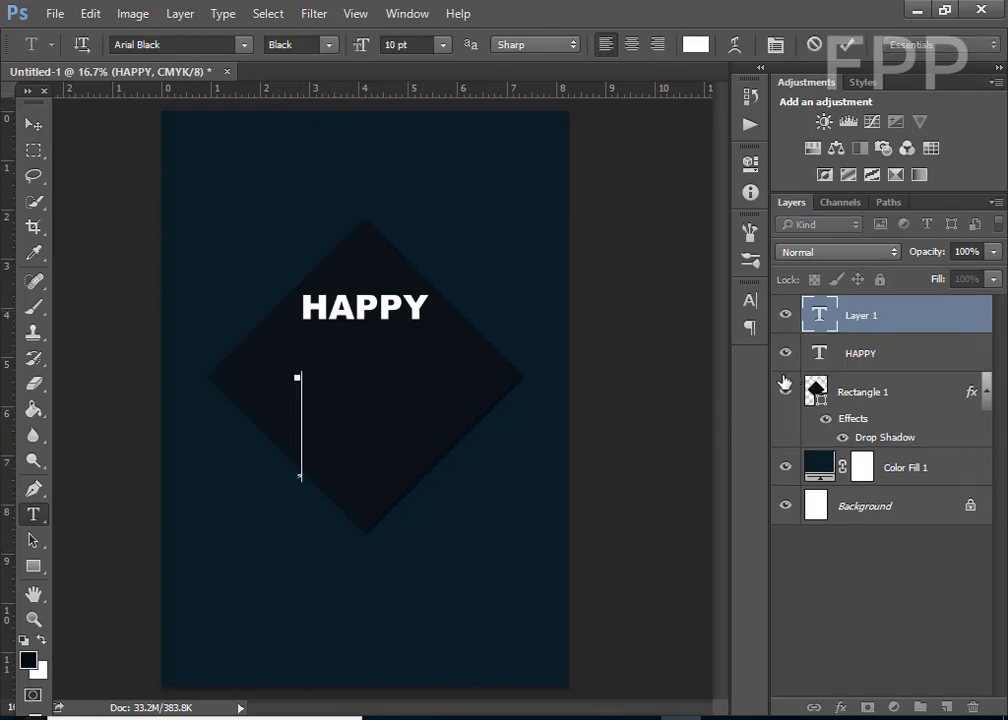
pyautogui.click(848, 46)
pyautogui.moveTo(361, 46); pyautogui.dragTo(422, 48)
pyautogui.click(32, 124)
pyautogui.moveTo(412, 358); pyautogui.dragTo(379, 393)
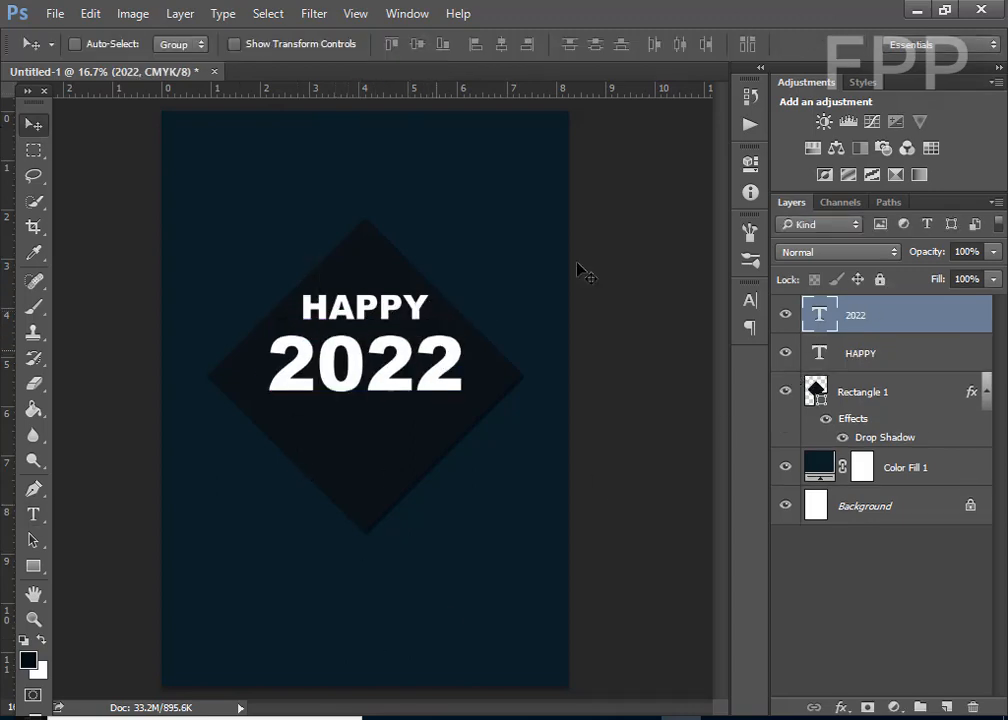
# Step: Change the font of the 2022 text to Brush Script Std Medium
pyautogui.click(749, 300)
pyautogui.click(718, 310)
pyautogui.click(638, 316)
pyautogui.click(638, 316)
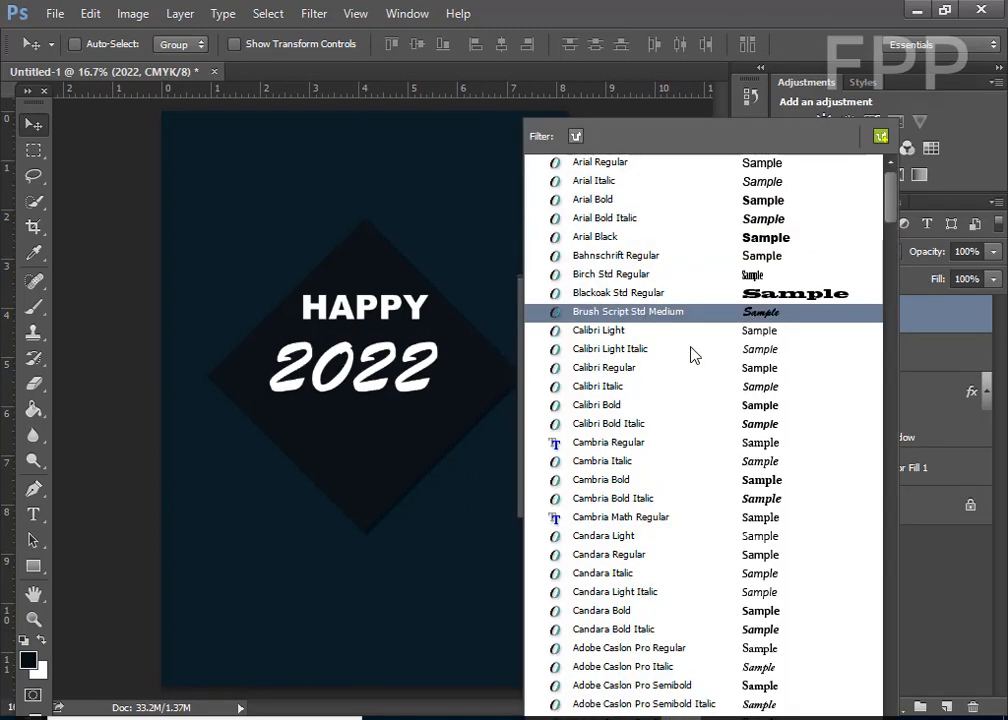
pyautogui.click(660, 311)
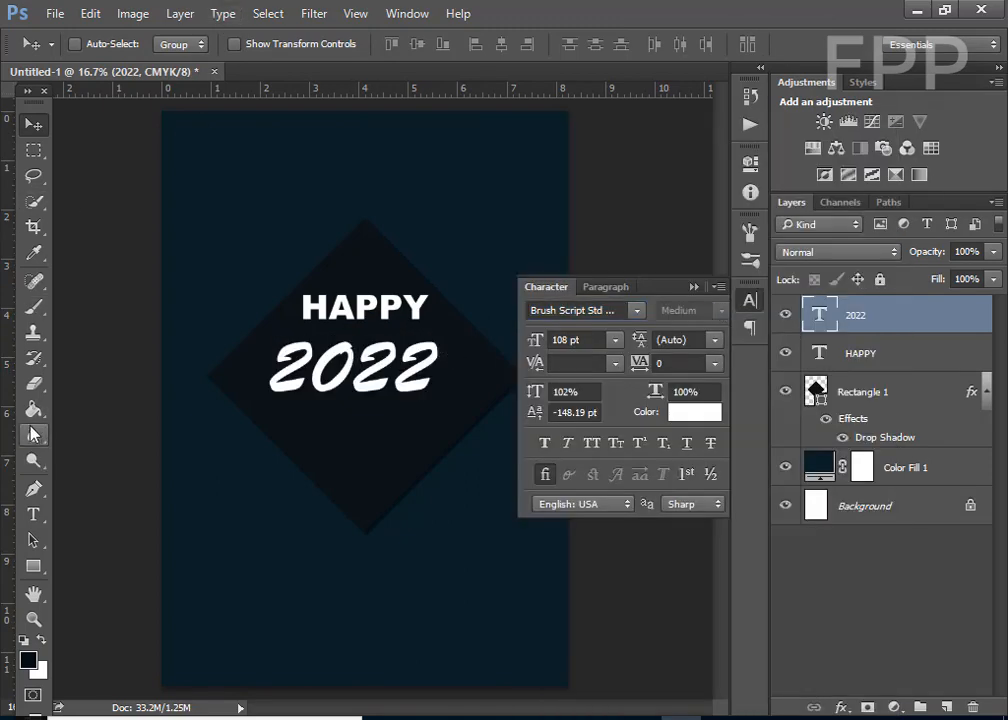
# Step: Set the 2022 text to 145 pt and recentre it under HAPPY
pyautogui.press('t')
pyautogui.moveTo(360, 46); pyautogui.dragTo(380, 46)
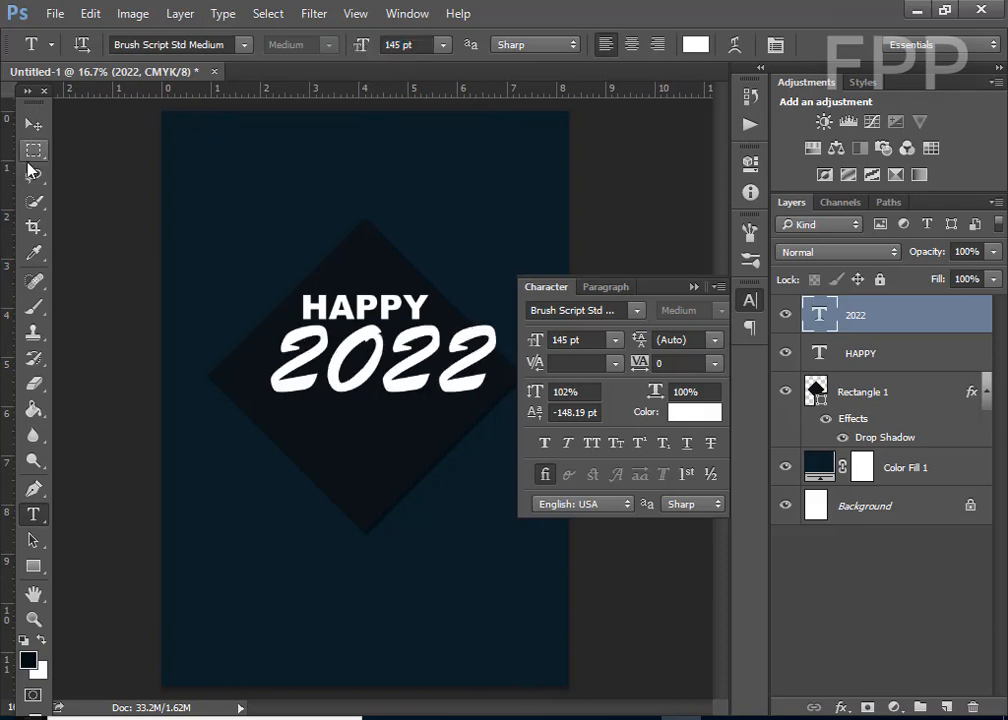
pyautogui.click(34, 125)
pyautogui.moveTo(412, 364); pyautogui.dragTo(391, 372)
# Step: Add the text "NEW YEAR" in the lower part of the diamond and set its size to 54 pt
pyautogui.press('t')
pyautogui.click(347, 454)
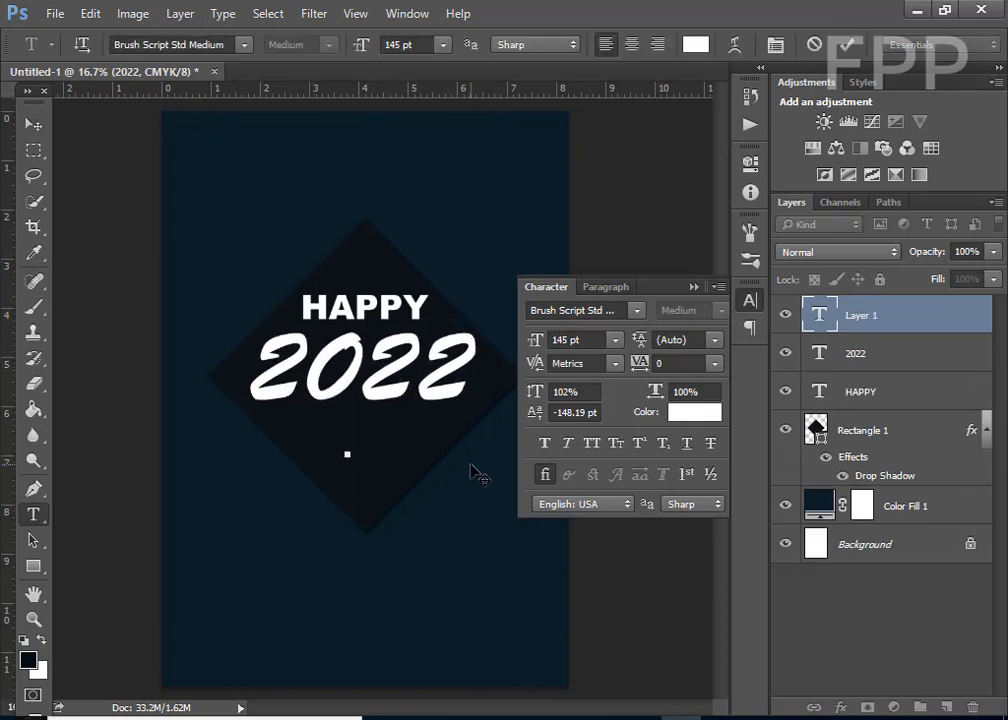
pyautogui.write('NEW YEAR')
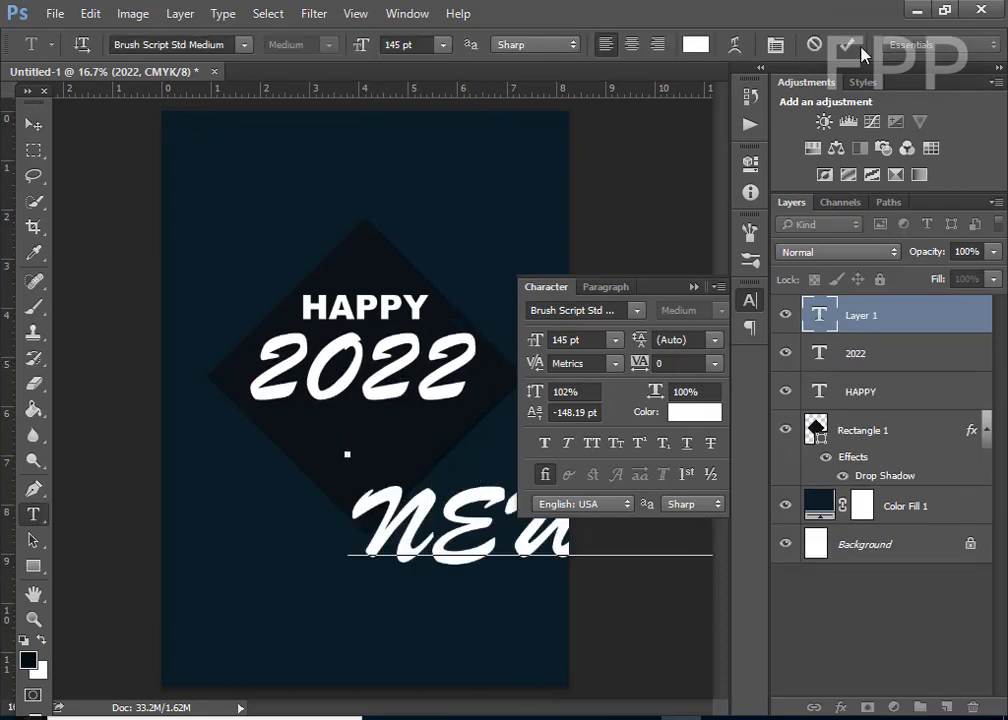
pyautogui.click(848, 44)
pyautogui.moveTo(367, 45); pyautogui.dragTo(339, 51)
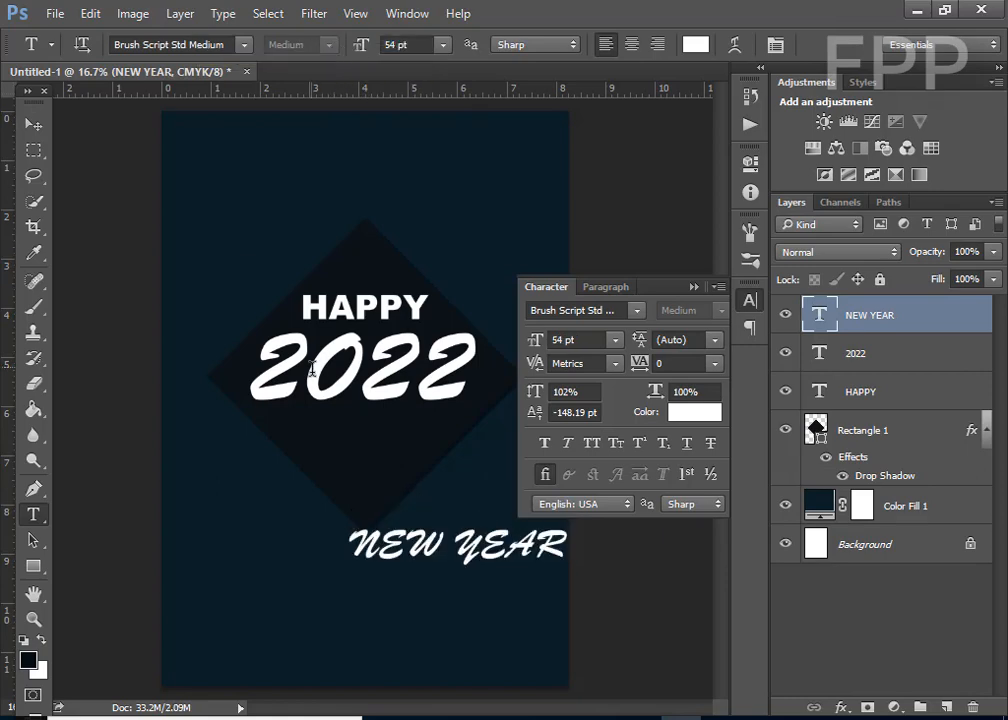
# Step: Move the NEW YEAR text beneath 2022 inside the diamond and scale it down
pyautogui.click(33, 123)
pyautogui.press('super')
pyautogui.press('super')
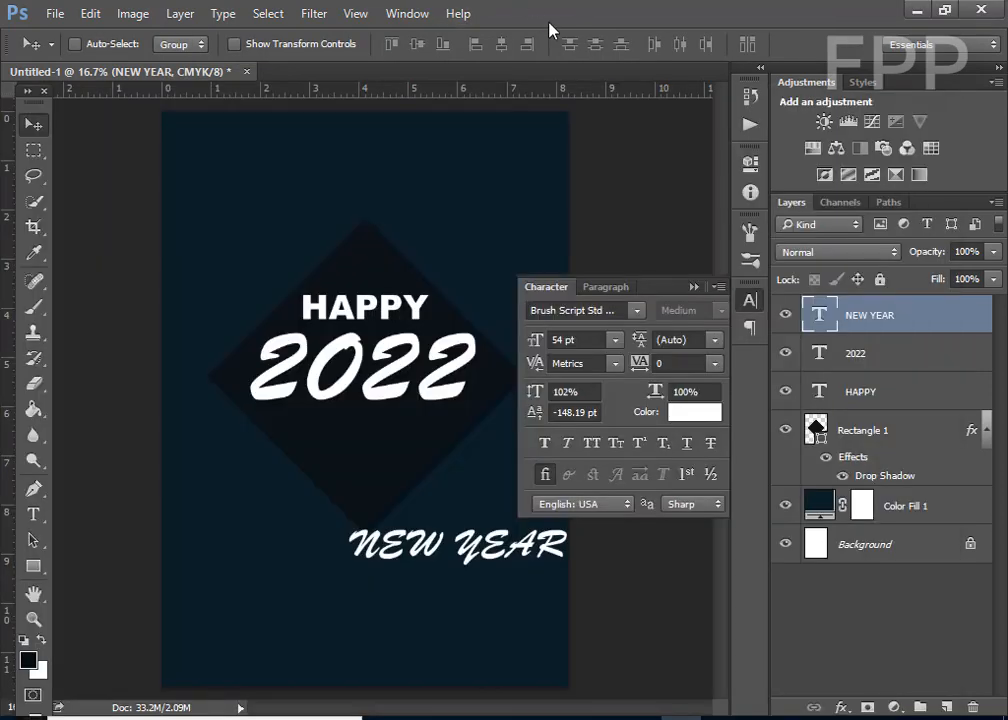
pyautogui.moveTo(440, 540); pyautogui.dragTo(365, 450)
pyautogui.hotkey('ctrl', 't')
pyautogui.moveTo(478, 468); pyautogui.dragTo(392, 433)
pyautogui.press('Return')
# Step: Change the NEW YEAR text to an italic serif font, then enlarge and centre it beneath 2022
pyautogui.click(636, 310)
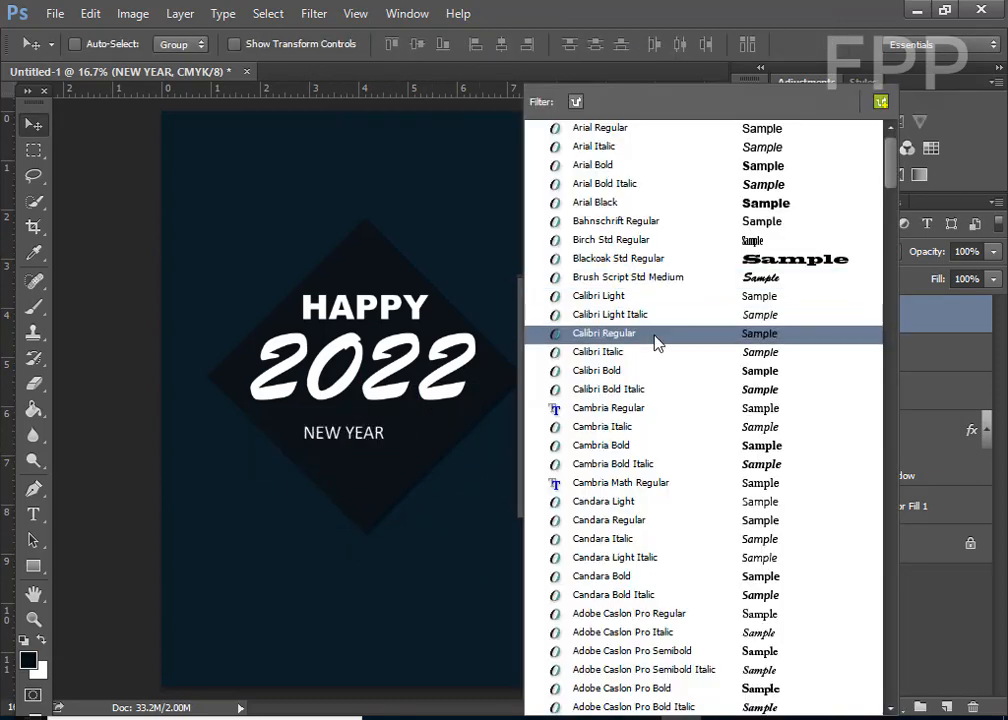
pyautogui.scroll(-6, 707, 531)
pyautogui.click(733, 632)
pyautogui.moveTo(338, 438); pyautogui.dragTo(370, 435)
pyautogui.hotkey('ctrl', 't')
pyautogui.press('Return')
# Step: Change the HAPPY text to Corbel Italic, scale it down to 38.25 pt and centre it higher above 2022
pyautogui.keyDown('ctrl'); pyautogui.click(363, 303); pyautogui.keyUp('ctrl')
pyautogui.click(636, 310)
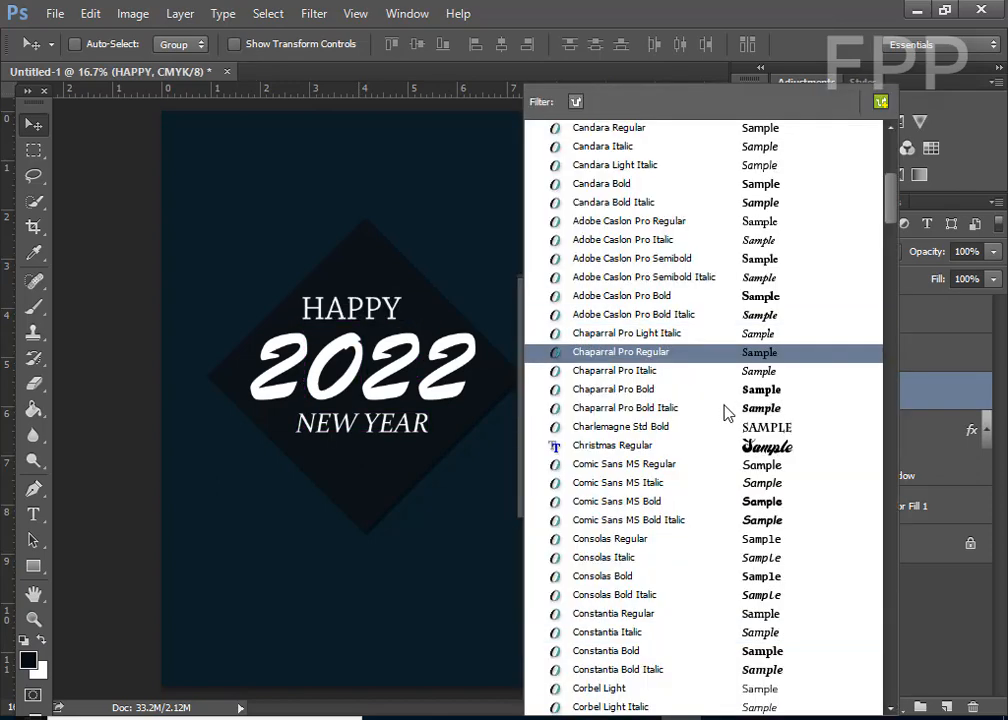
pyautogui.scroll(-4, 730, 450)
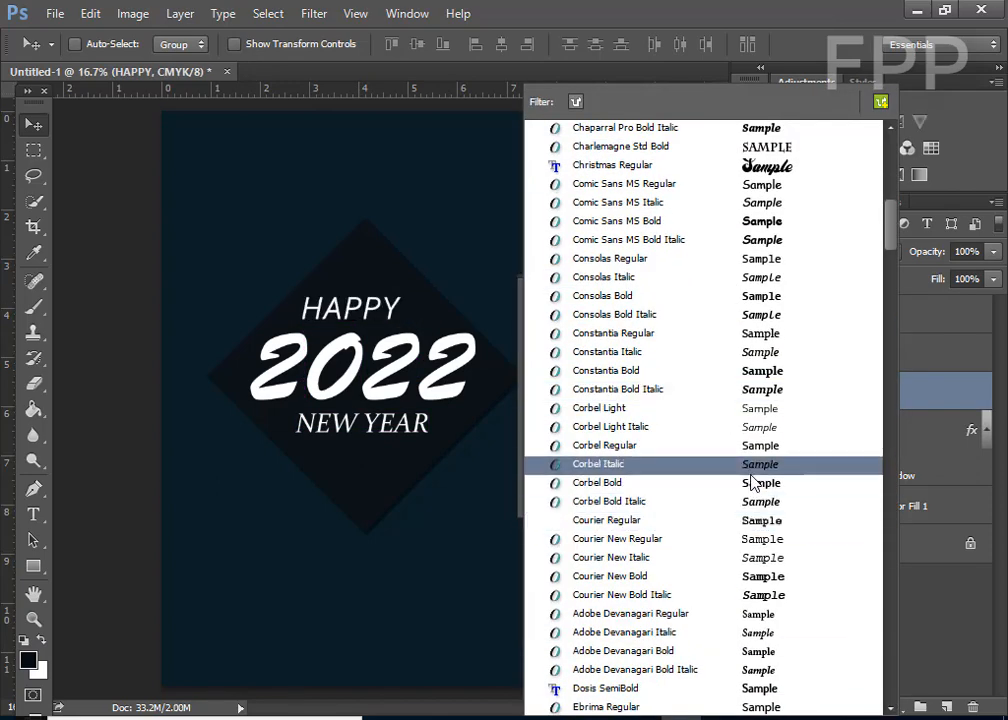
pyautogui.click(752, 474)
pyautogui.hotkey('ctrl', 't')
pyautogui.moveTo(401, 296)
pyautogui.mouseDown()
pyautogui.moveTo(426, 287)
pyautogui.moveTo(400, 290)
pyautogui.mouseUp()
pyautogui.press('Return')
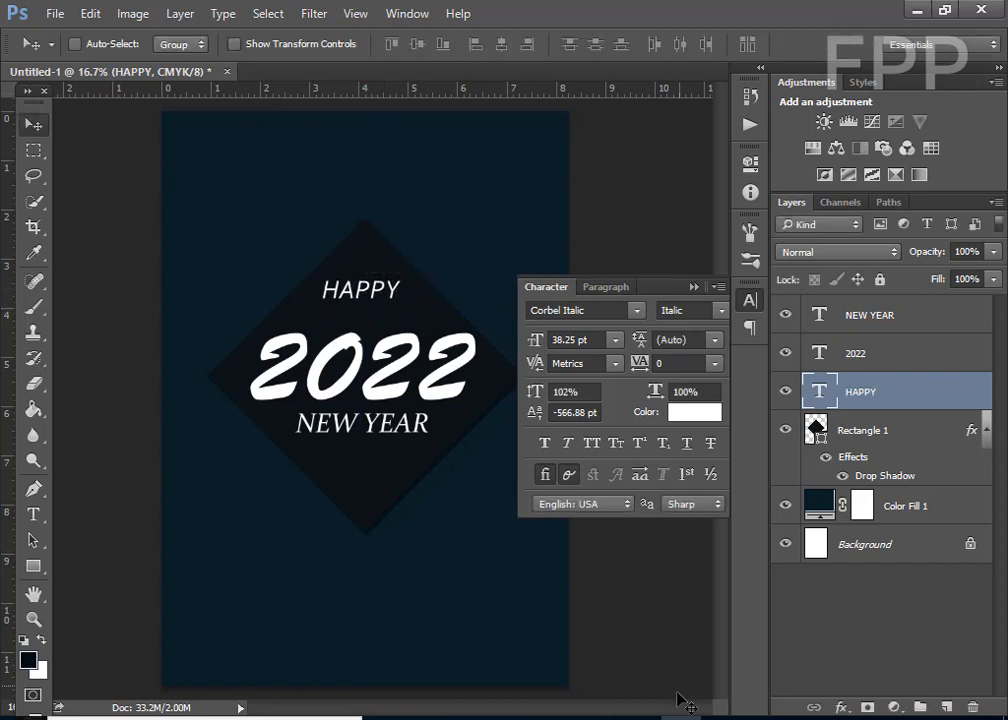
# Step: Start a Pen tool shape just below the N of NEW YEAR and set its fill to white
pyautogui.click(33, 566)
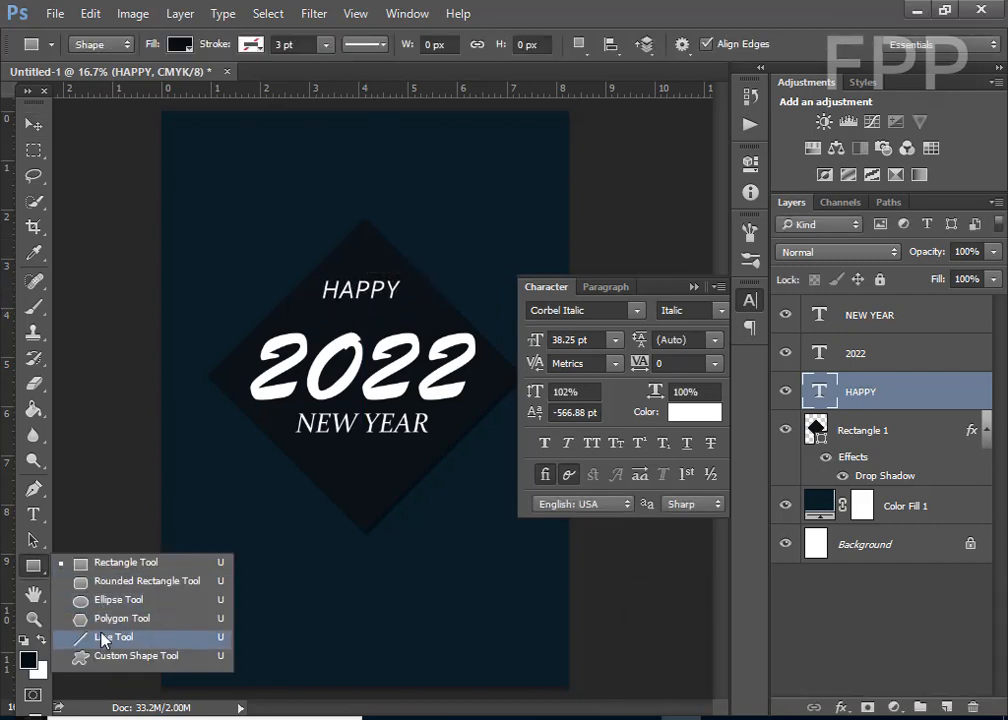
pyautogui.click(103, 638)
pyautogui.click(33, 487)
pyautogui.hotkey('ctrl', '+')
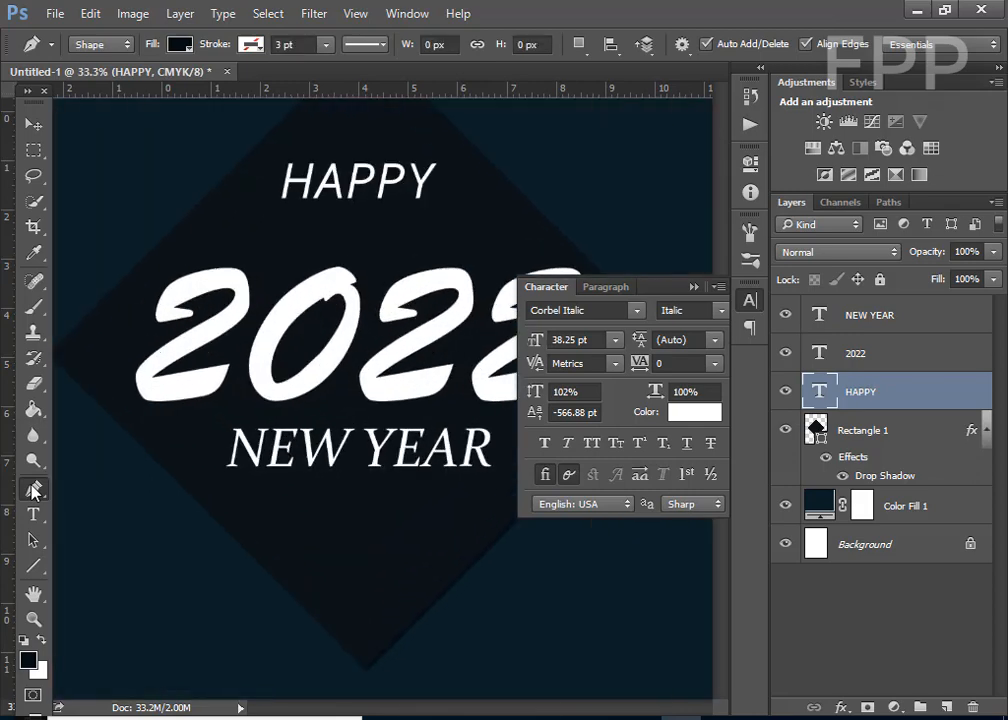
pyautogui.click(228, 476)
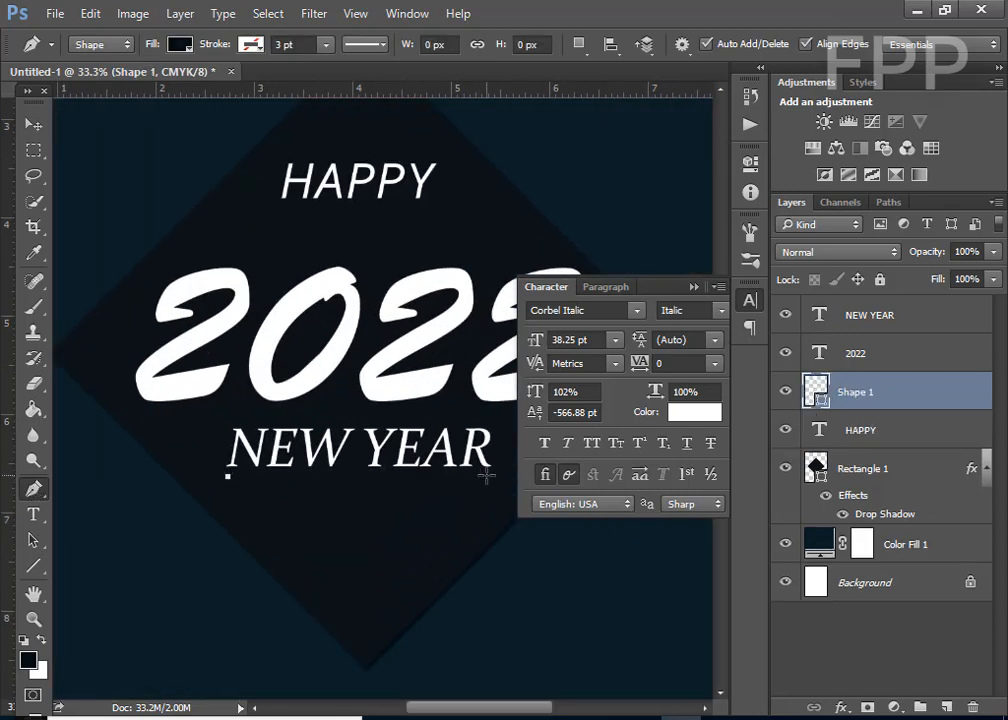
pyautogui.click(181, 45)
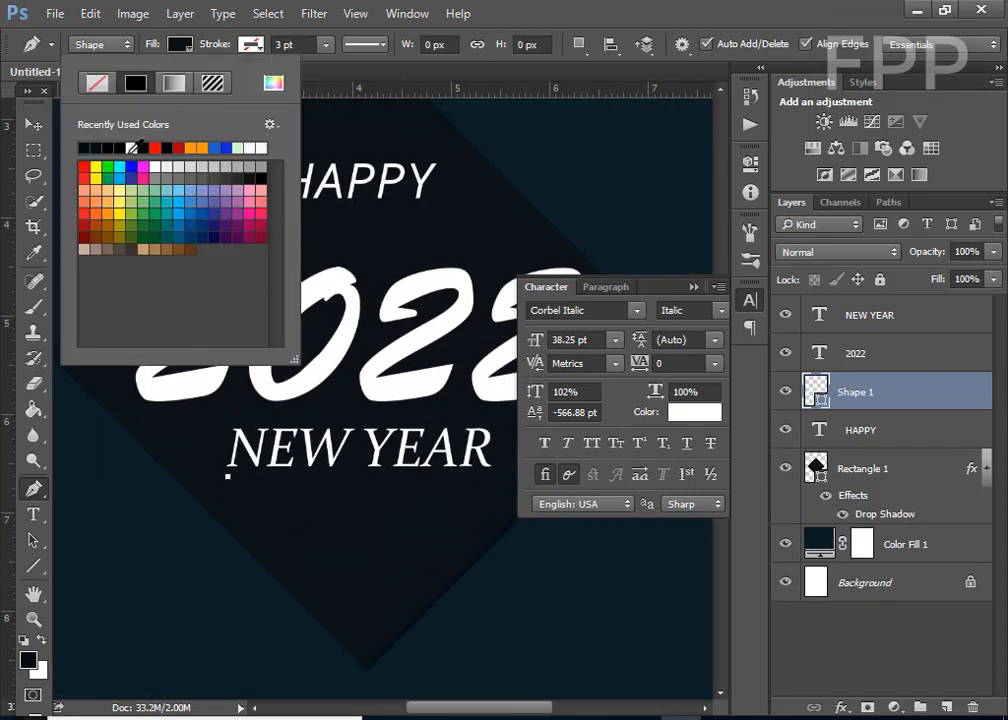
pyautogui.click(273, 83)
pyautogui.click(439, 349)
pyautogui.click(889, 336)
pyautogui.click(485, 8)
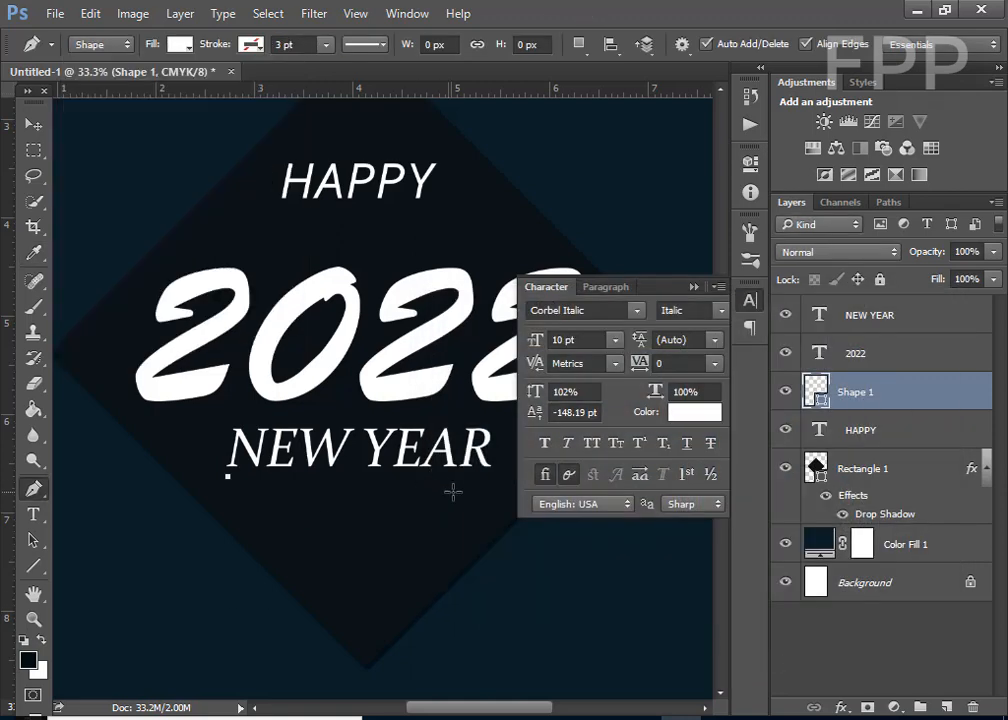
# Step: Draw a shallow curved underline about 800 px wide and 44 px high beneath NEW YEAR, undoing unwanted curves
pyautogui.moveTo(488, 474); pyautogui.dragTo(534, 428)
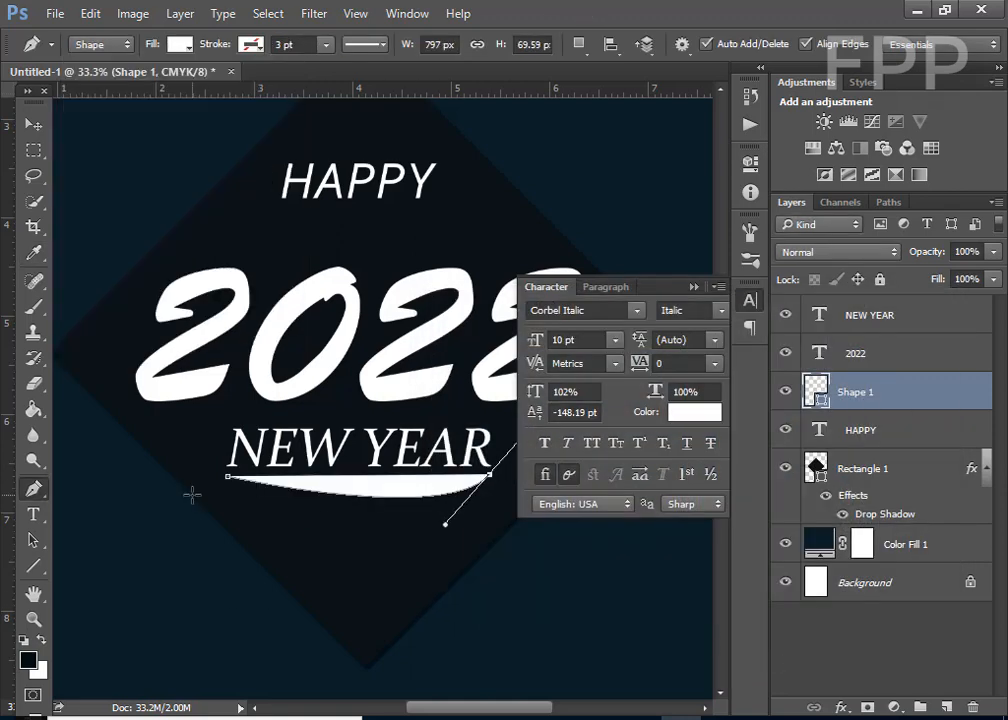
pyautogui.hotkey('ctrl', 'z')
pyautogui.moveTo(490, 477); pyautogui.dragTo(605, 447)
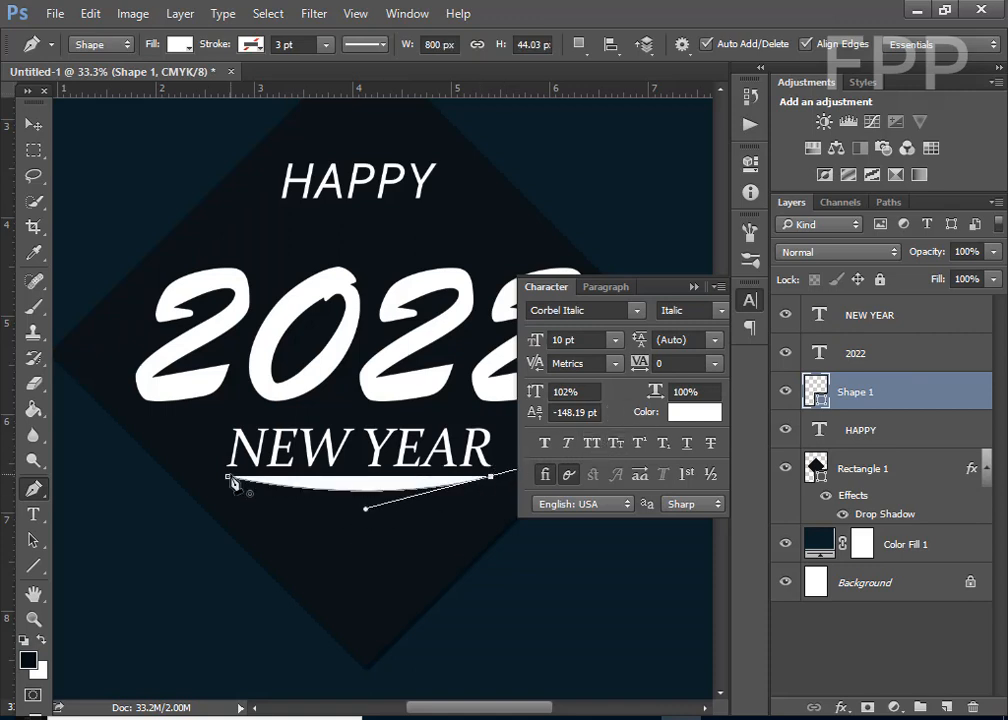
pyautogui.moveTo(230, 477); pyautogui.dragTo(218, 466)
pyautogui.hotkey('ctrl', 'z')
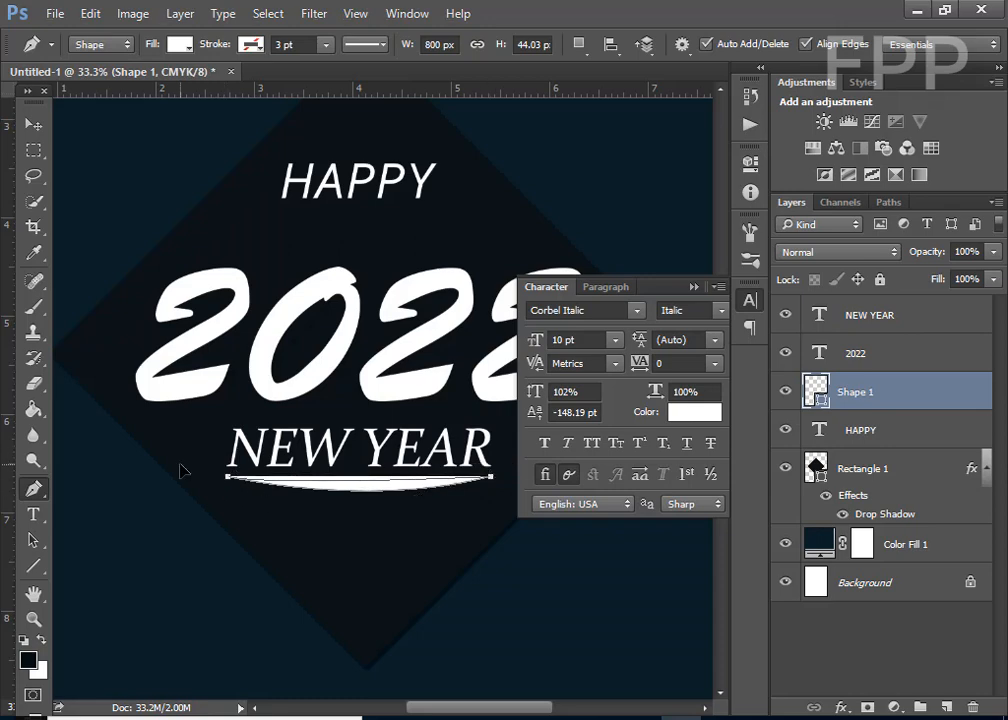
pyautogui.click(44, 130)
# Step: Change the font of the 2022 text to a bold flowing brush-script typeface
pyautogui.hotkey('ctrl', '-')
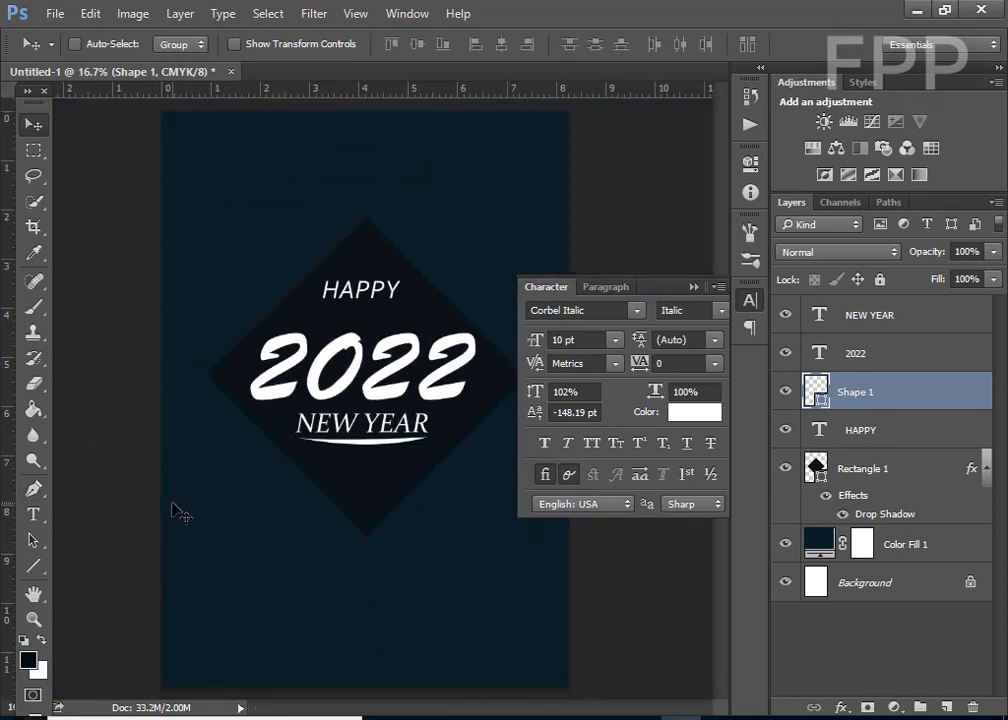
pyautogui.hotkey('ctrl', '-')
pyautogui.hotkey('ctrl', '+')
pyautogui.hotkey('ctrl', '+')
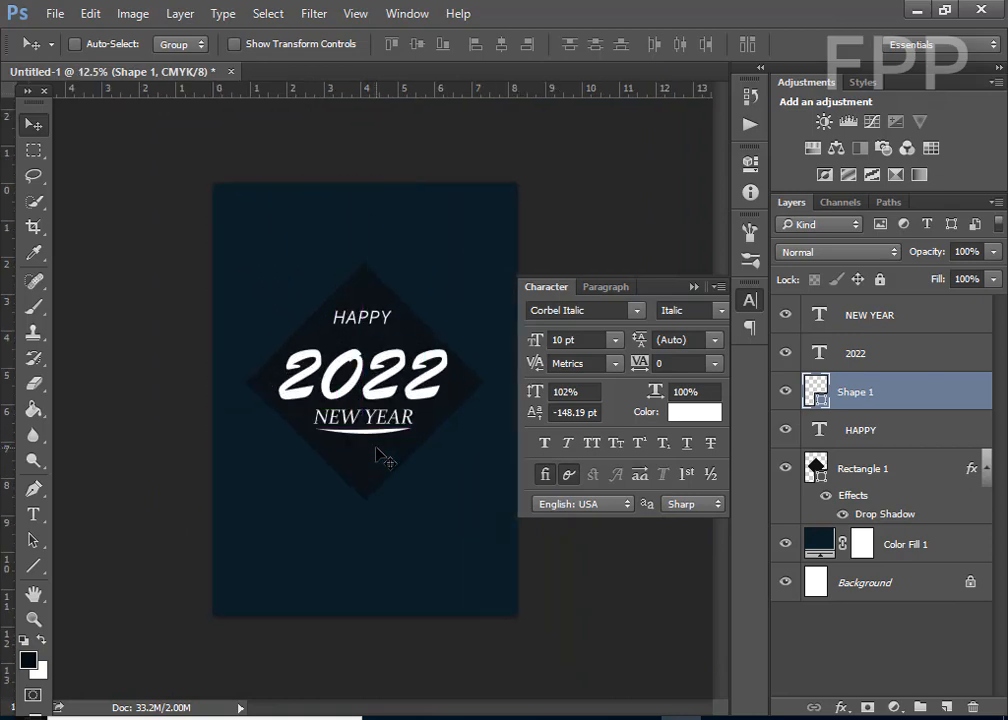
pyautogui.keyDown('ctrl'); pyautogui.click(404, 378); pyautogui.keyUp('ctrl')
pyautogui.hotkey('ctrl', 't')
pyautogui.hotkey('alt', 'space')
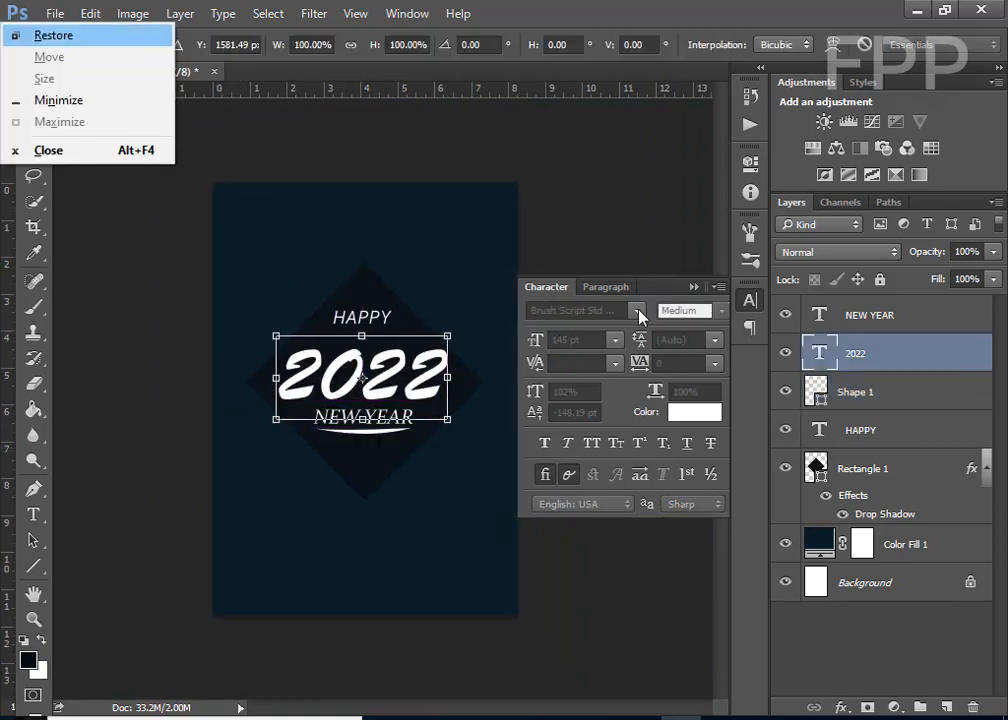
pyautogui.click(657, 6)
pyautogui.press('Return')
pyautogui.click(635, 311)
pyautogui.scroll(5, 632, 314)
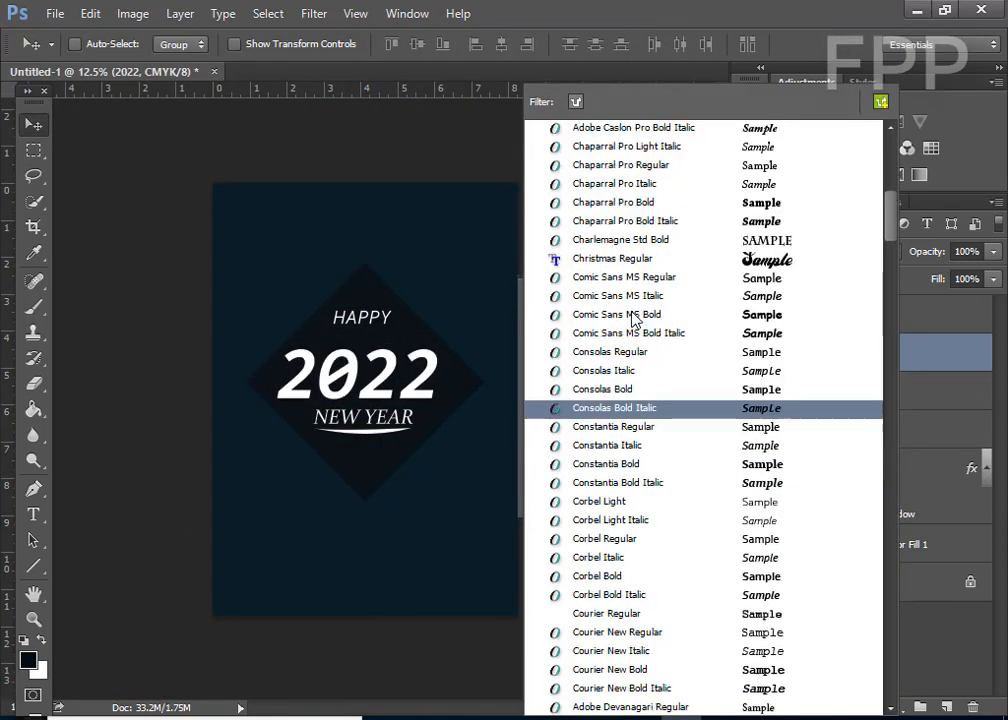
pyautogui.click(762, 468)
pyautogui.click(692, 287)
# Step: Scale the 2022 text down to fit inside the diamond and position it between HAPPY and NEW YEAR
pyautogui.hotkey('ctrl', 't')
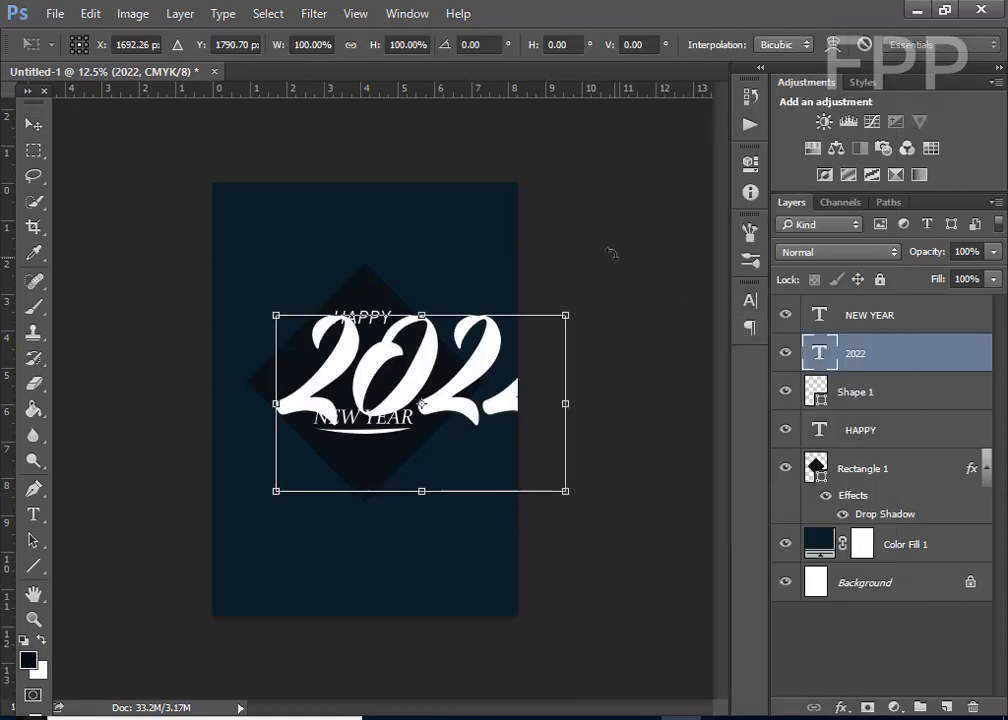
pyautogui.moveTo(567, 315); pyautogui.dragTo(438, 393)
pyautogui.moveTo(372, 447); pyautogui.dragTo(376, 390)
pyautogui.moveTo(436, 334); pyautogui.dragTo(428, 338)
pyautogui.press('Return')
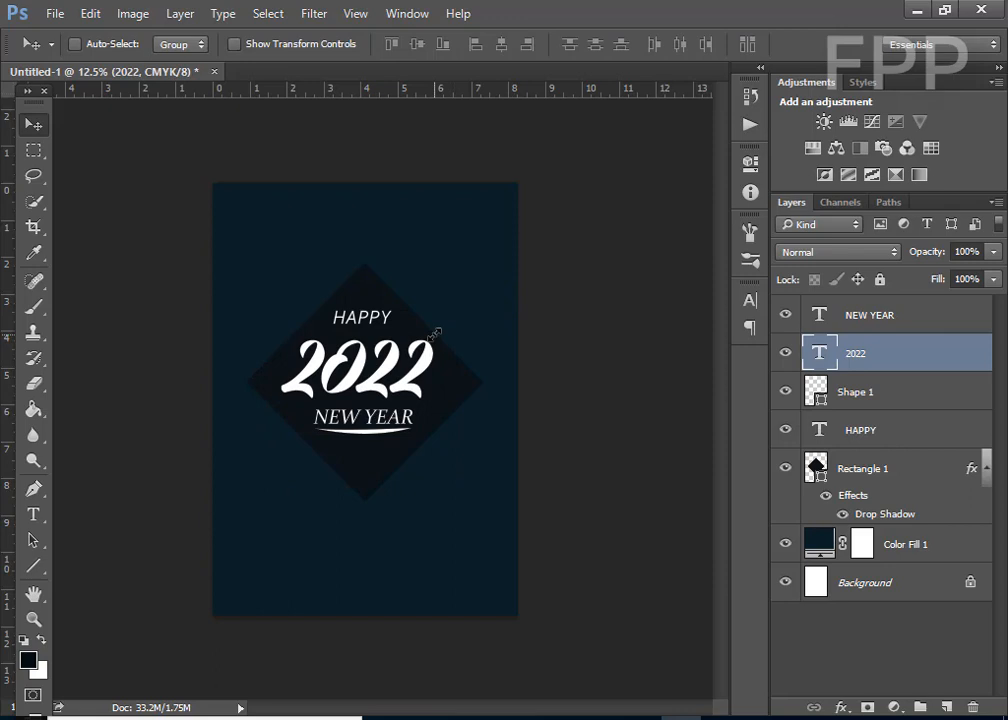
# Step: Move NEW YEAR and its curved underline together slightly lower in the diamond
pyautogui.keyDown('ctrl'); pyautogui.click(346, 431); pyautogui.keyUp('ctrl')
pyautogui.keyDown('ctrl'); pyautogui.keyDown('shift'); pyautogui.click(341, 417); pyautogui.keyUp('shift'); pyautogui.keyUp('ctrl')
pyautogui.moveTo(341, 417); pyautogui.dragTo(341, 430)
# Step: Lower and slightly enlarge 2022 above NEW YEAR, and move HAPPY slightly down toward it
pyautogui.keyDown('ctrl'); pyautogui.click(340, 365); pyautogui.keyUp('ctrl')
pyautogui.moveTo(340, 364); pyautogui.dragTo(346, 382)
pyautogui.hotkey('ctrl', 't')
pyautogui.moveTo(439, 349)
pyautogui.mouseDown()
pyautogui.moveTo(461, 333)
pyautogui.moveTo(445, 344)
pyautogui.mouseUp()
pyautogui.press('Return')
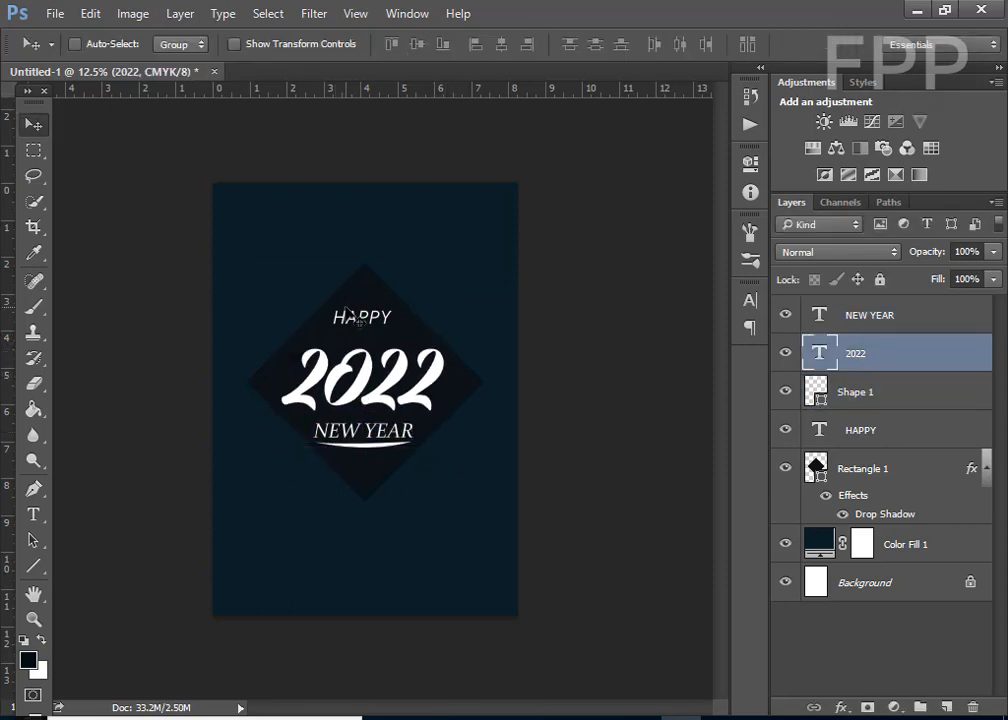
pyautogui.keyDown('ctrl'); pyautogui.click(347, 317); pyautogui.keyUp('ctrl')
pyautogui.moveTo(347, 317); pyautogui.dragTo(348, 324)
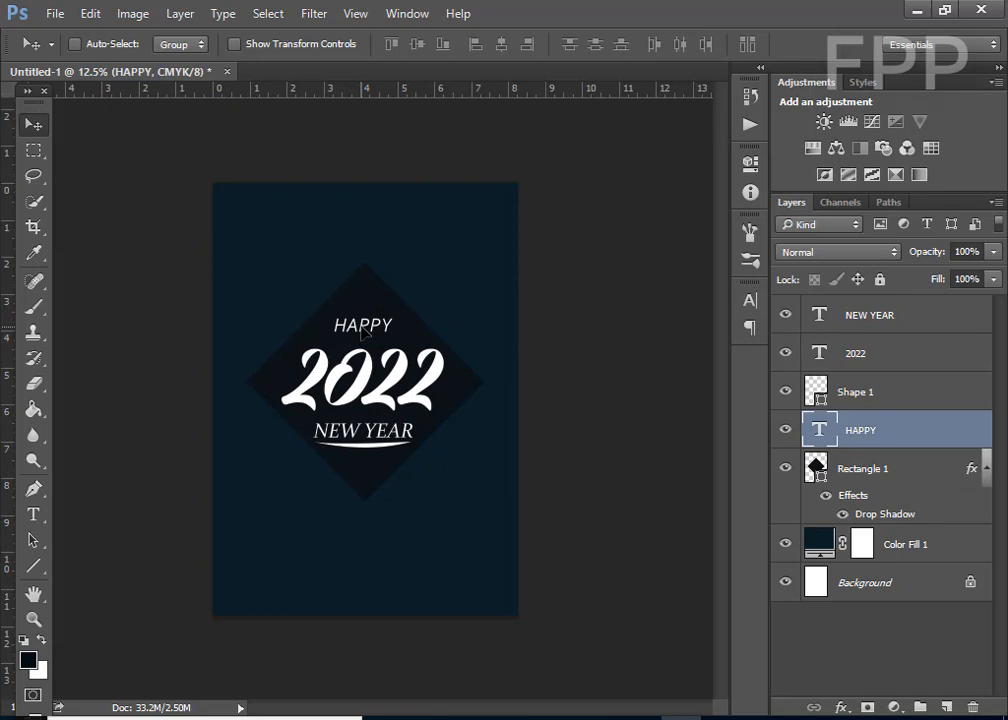
# Step: Try a white-stroked diagonal line about 945 px wide and high beside the diamond's upper-left edge
pyautogui.click(30, 562)
pyautogui.moveTo(244, 371); pyautogui.dragTo(360, 226)
pyautogui.click(178, 45)
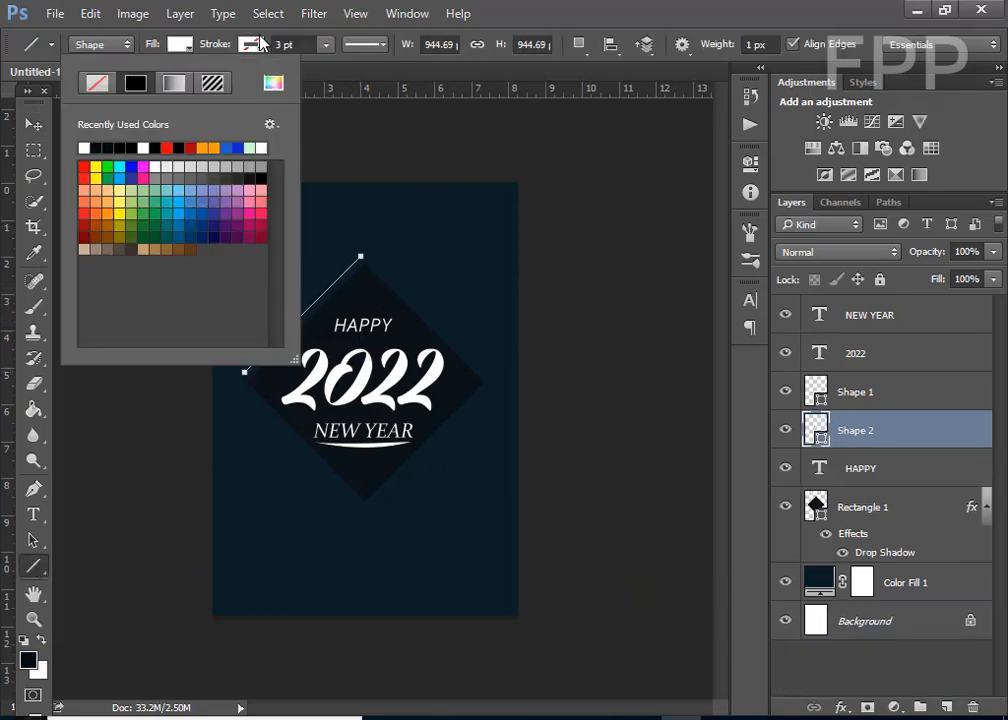
pyautogui.click(257, 43)
pyautogui.click(255, 42)
pyautogui.click(154, 147)
pyautogui.click(600, 8)
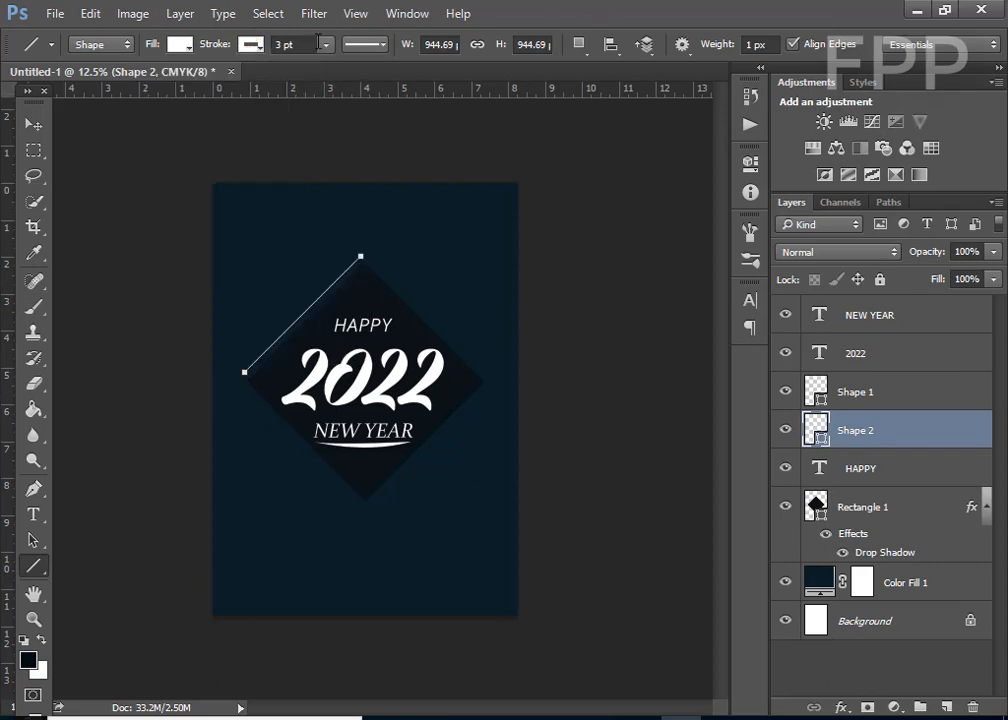
pyautogui.moveTo(320, 67); pyautogui.dragTo(336, 70)
pyautogui.click(31, 127)
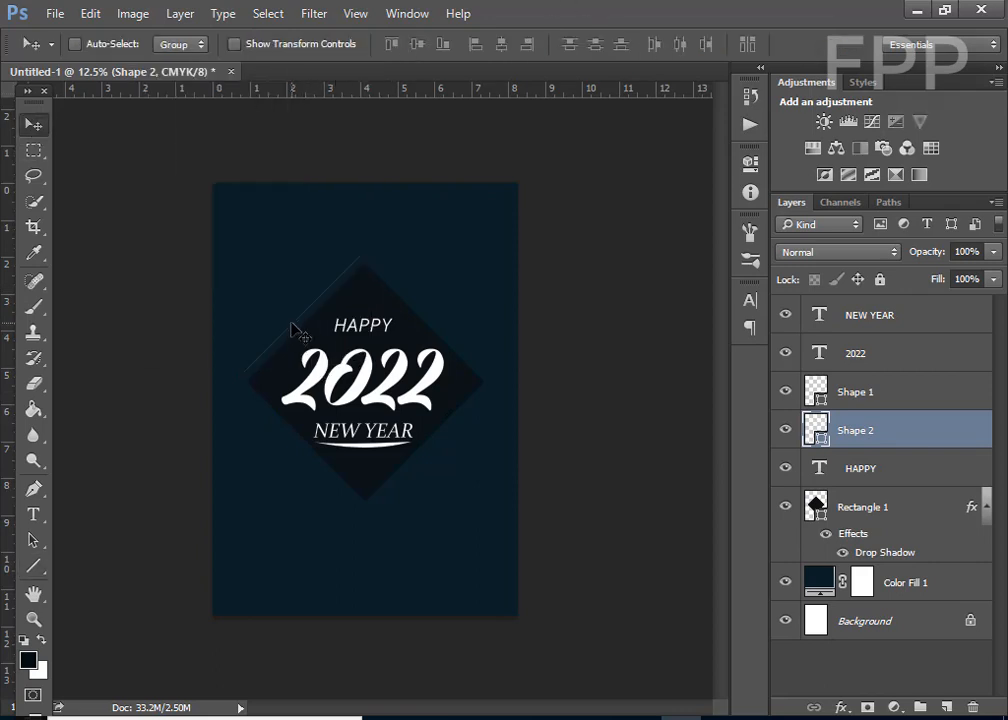
# Step: Try a second diagonal line about 953 px wide and high with a white 12.54 pt stroke, then delete it
pyautogui.hotkey('ctrl', '+')
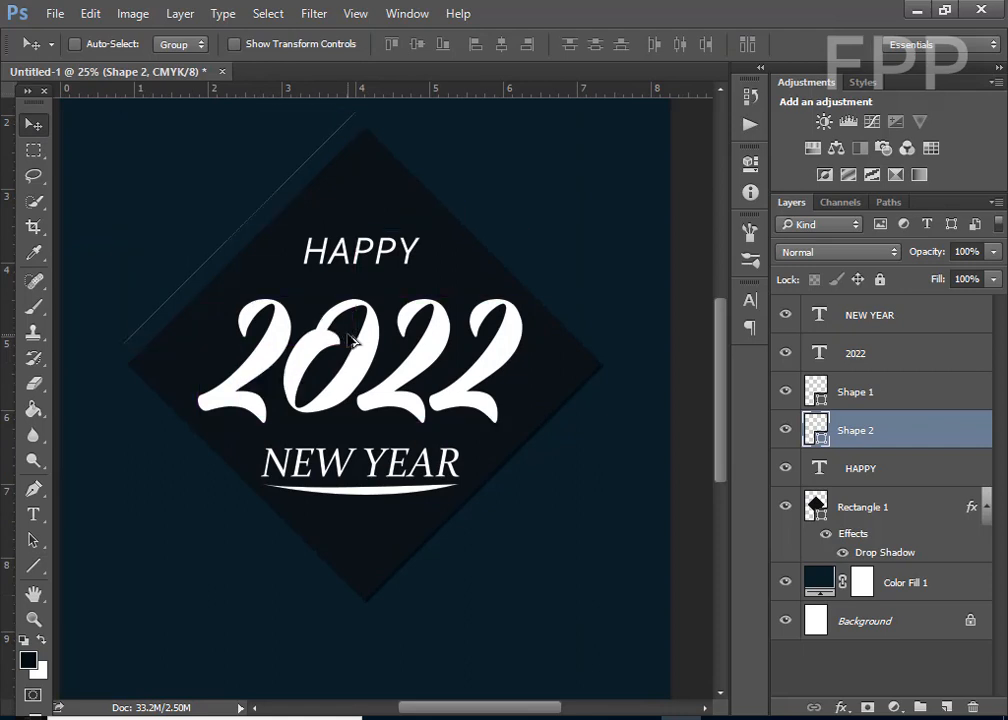
pyautogui.hotkey('ctrl', 'shift', 'alt', 'n')
pyautogui.click(33, 565)
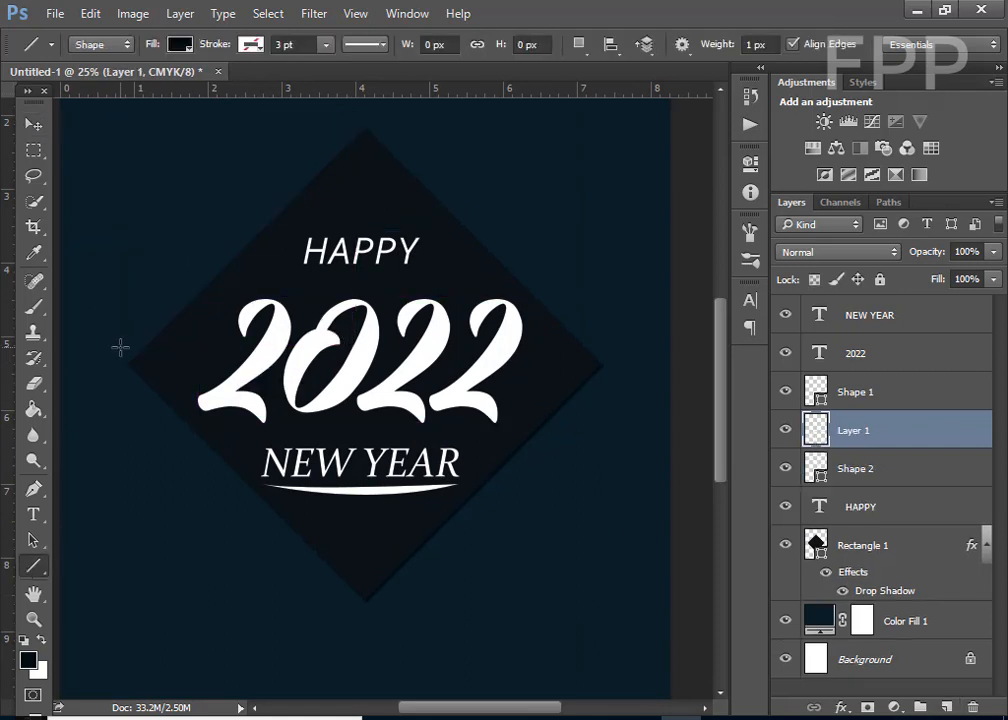
pyautogui.click(179, 44)
pyautogui.click(123, 350)
pyautogui.moveTo(122, 351)
pyautogui.mouseDown()
pyautogui.moveTo(166, 288)
pyautogui.moveTo(349, 106)
pyautogui.moveTo(357, 113)
pyautogui.mouseUp()
pyautogui.click(242, 47)
pyautogui.click(157, 147)
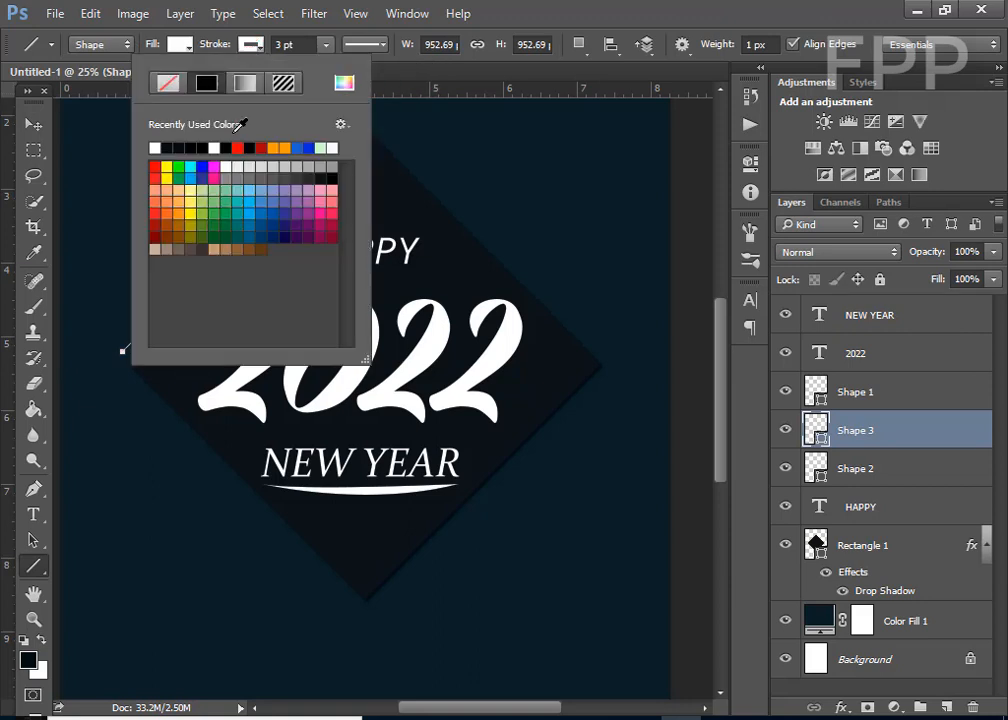
pyautogui.click(376, 35)
pyautogui.click(325, 45)
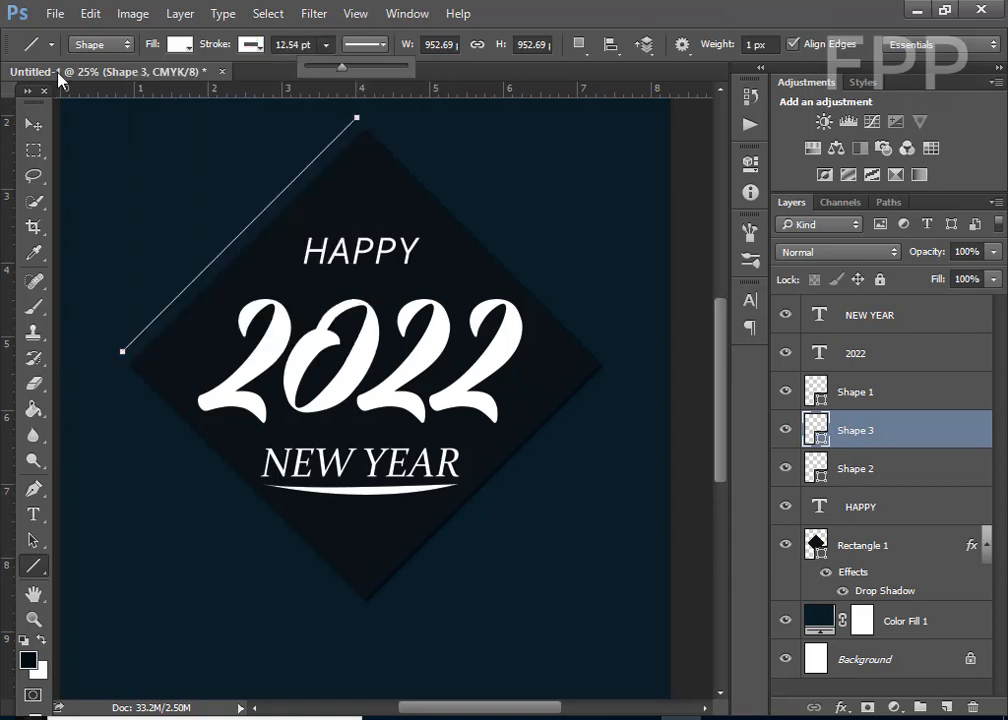
pyautogui.press('v')
pyautogui.press('Delete')
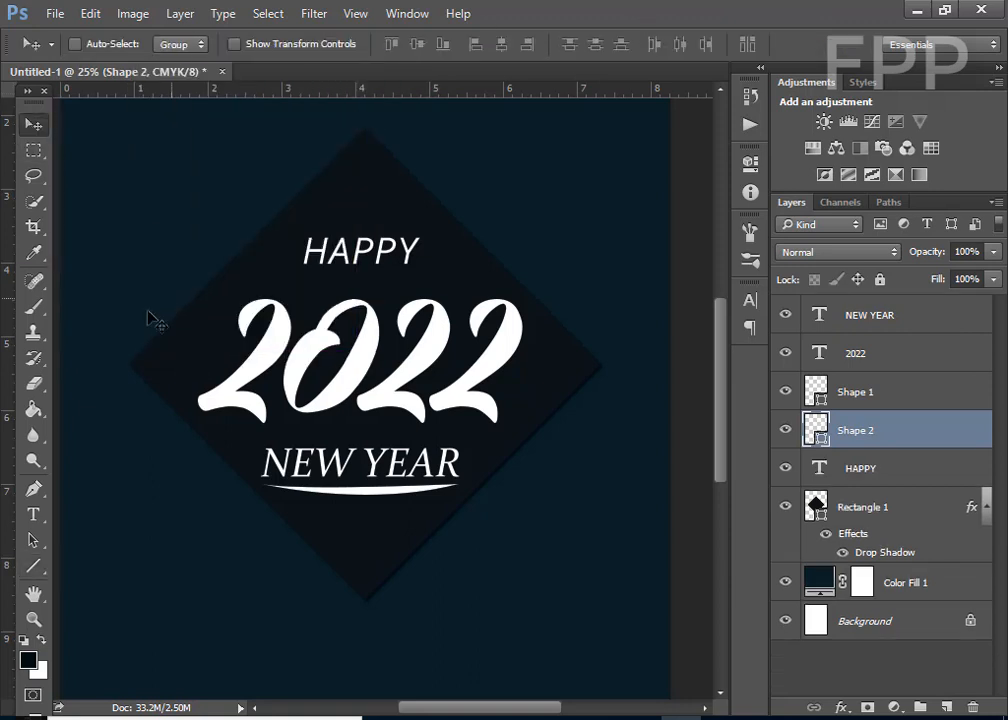
# Step: Delete the remaining diagonal line and draw a thin white rectangle about 1076 px wide and 8 px high across the diamond's left half
pyautogui.rightClick(33, 567)
pyautogui.click(79, 565)
pyautogui.press('Delete')
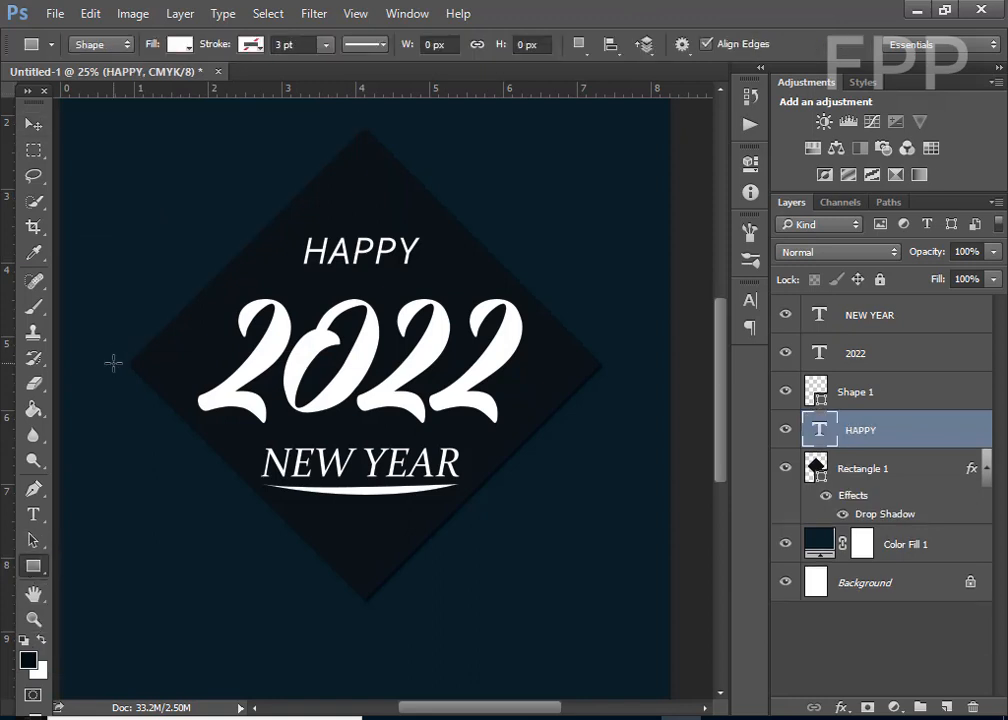
pyautogui.moveTo(117, 349); pyautogui.dragTo(382, 350)
pyautogui.click(33, 124)
pyautogui.moveTo(213, 349); pyautogui.dragTo(207, 316)
pyautogui.click(517, 295)
pyautogui.hotkey('ctrl', 'alt', 'z')
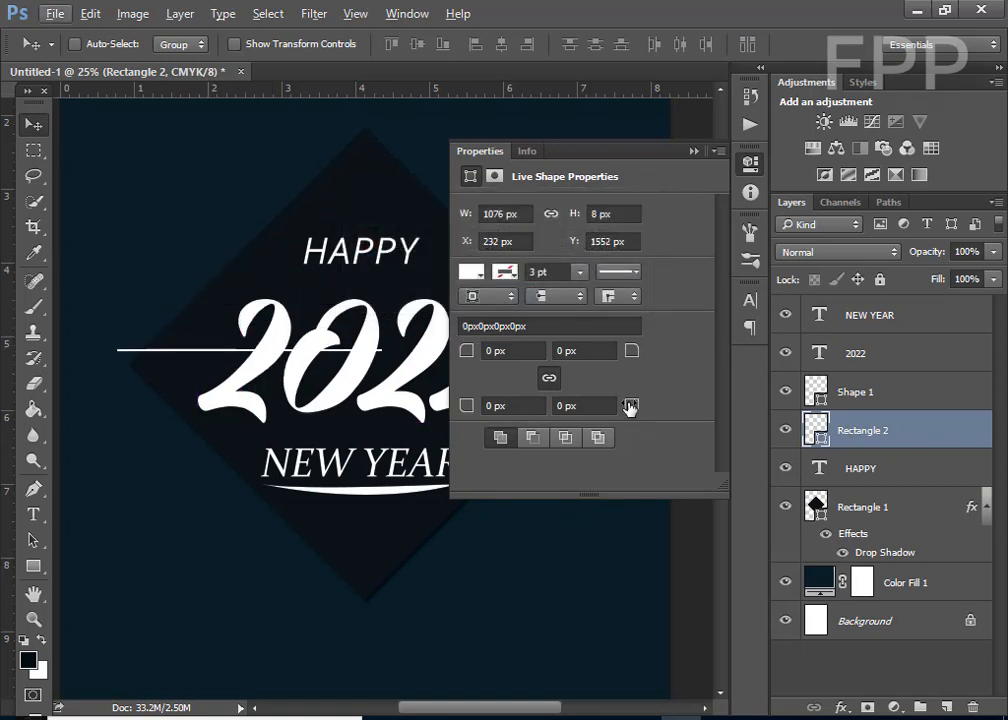
# Step: Move the white bar above the diamond's left corner, stretch it to 117.90% width and rotate it to -44.38°
pyautogui.moveTo(140, 355); pyautogui.dragTo(102, 238)
pyautogui.hotkey('ctrl', 't')
pyautogui.moveTo(362, 222); pyautogui.dragTo(341, 111)
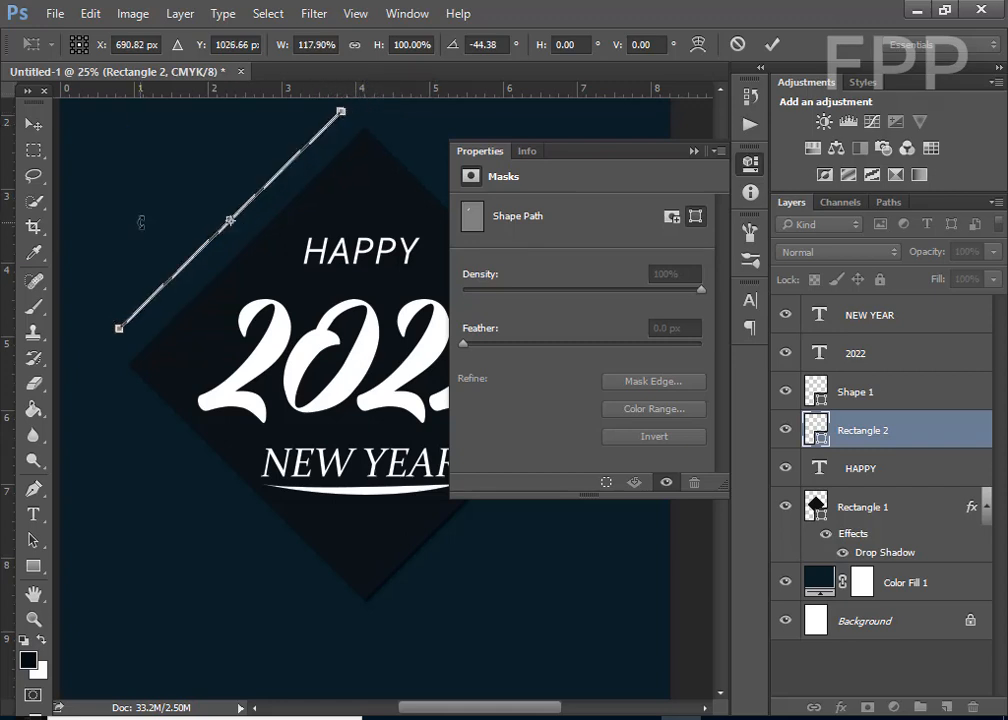
pyautogui.click(33, 127)
pyautogui.click(443, 280)
pyautogui.click(462, 284)
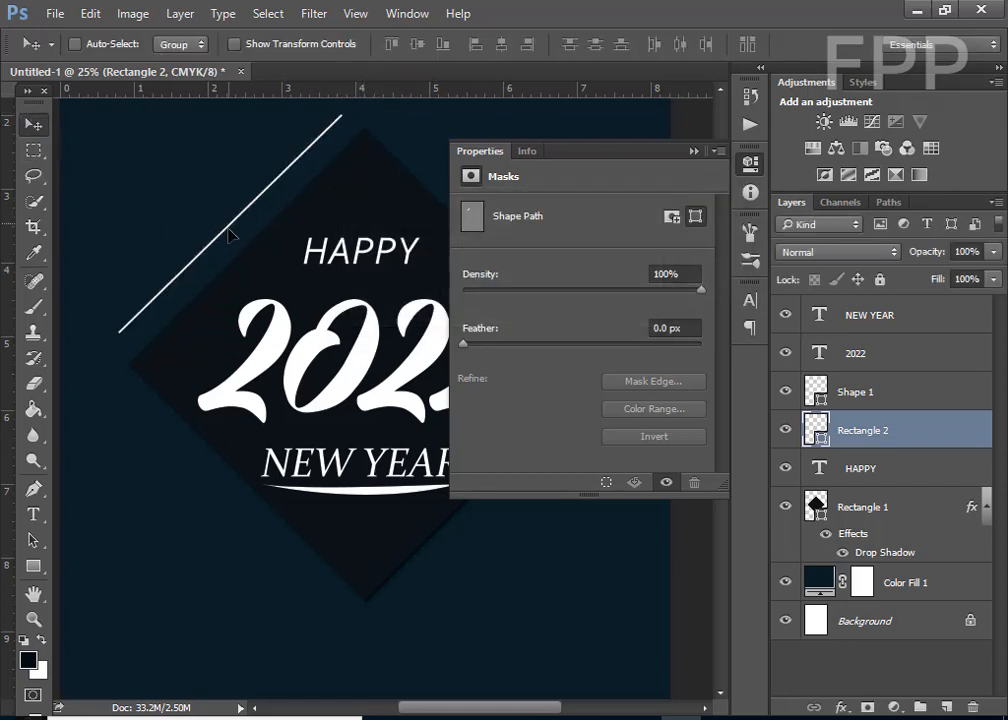
# Step: Fine-tune the white bar's rotation and nudge it into place along the diamond's upper-left edge
pyautogui.hotkey('ctrl', 't')
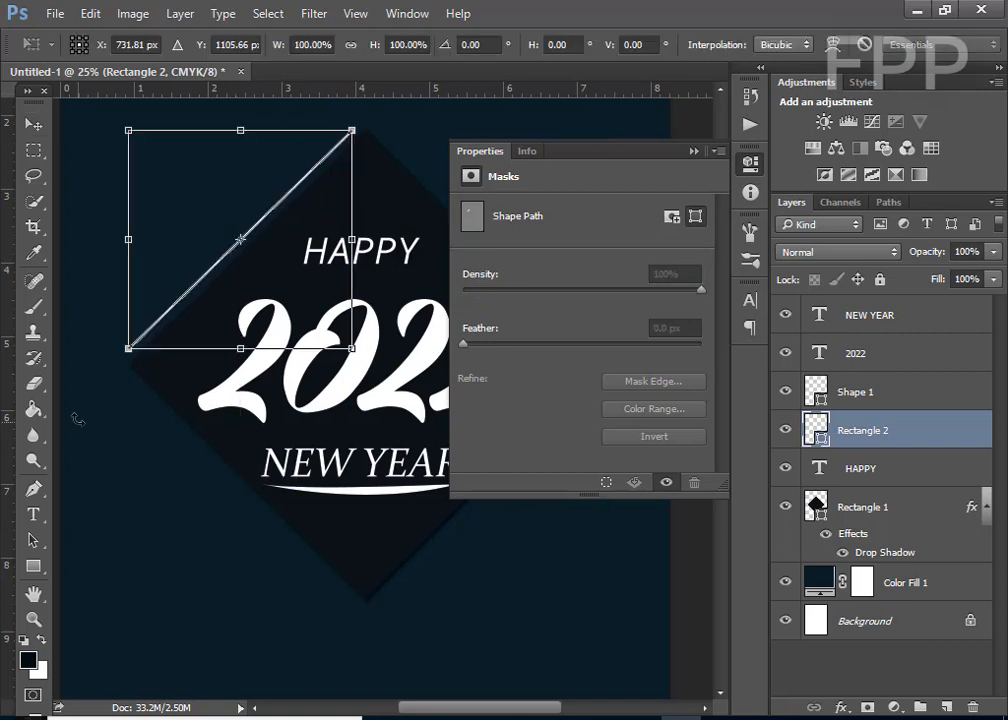
pyautogui.moveTo(78, 416); pyautogui.dragTo(70, 448)
pyautogui.press('Return')
pyautogui.press('Down')
pyautogui.press('Down')
pyautogui.press('Down')
pyautogui.press('Down')
pyautogui.press('Down')
pyautogui.press('Down')
pyautogui.press('Down')
pyautogui.press('Down')
pyautogui.press('Down')
pyautogui.press('Down')
pyautogui.press('Down')
pyautogui.press('Down')
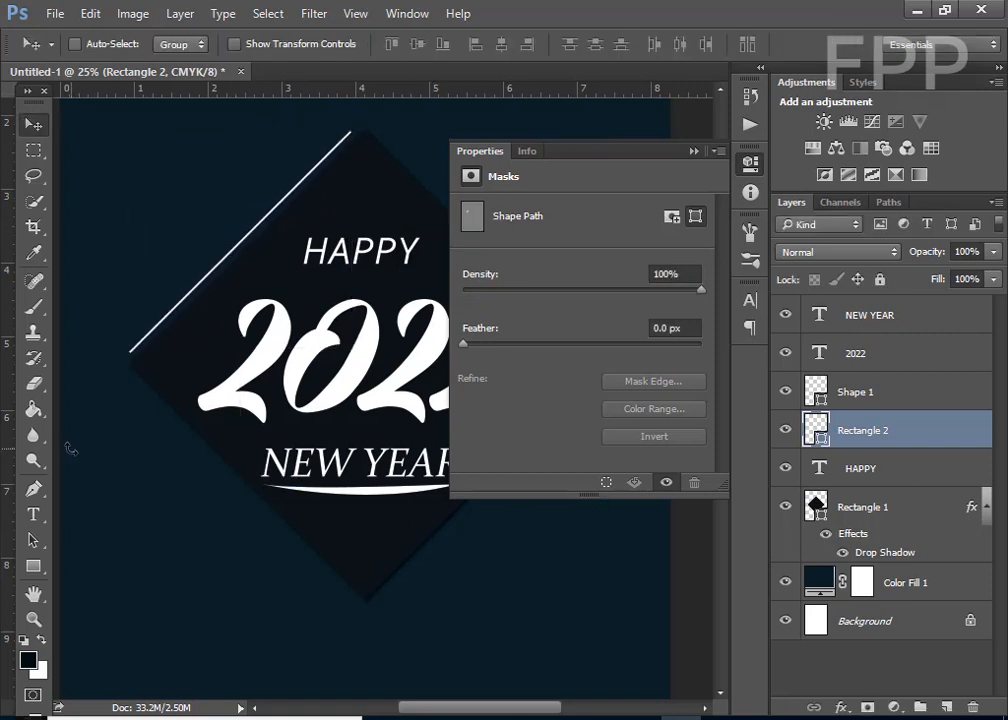
pyautogui.press('Up')
pyautogui.press('Up')
pyautogui.press('Up')
pyautogui.press('Up')
pyautogui.press('Up')
pyautogui.press('Up')
pyautogui.press('Up')
pyautogui.press('Up')
pyautogui.press('Up')
pyautogui.press('Up')
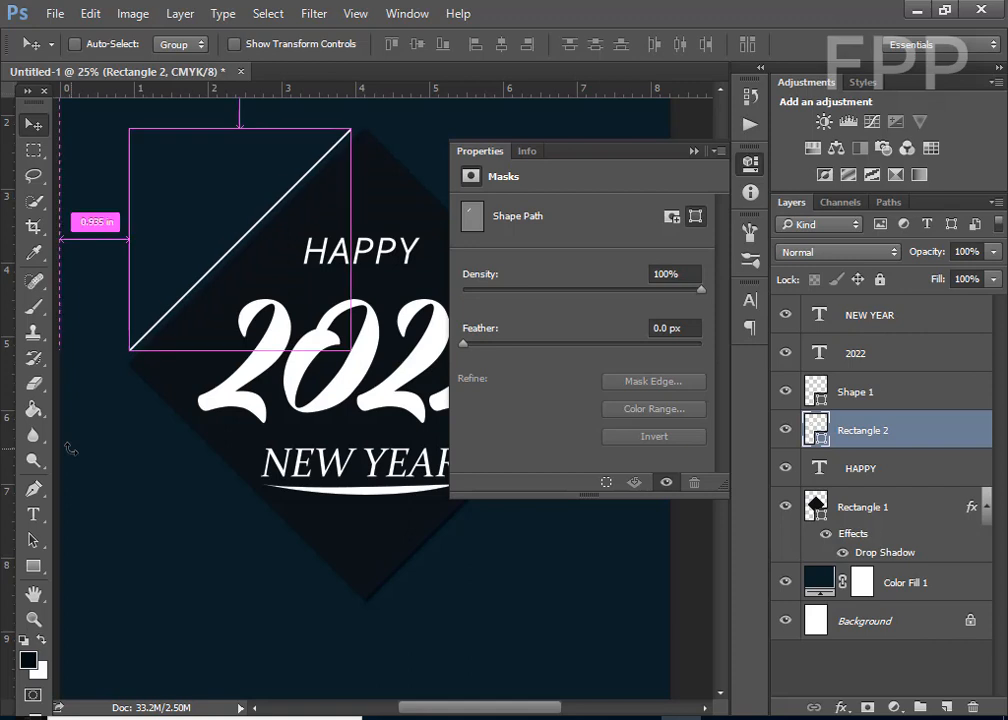
# Step: Duplicate the white bar into a parallel pair at the upper-left edge and place a matching pair along the lower-right edge
pyautogui.hotkey('ctrl', '-')
pyautogui.hotkey('ctrl', 'j')
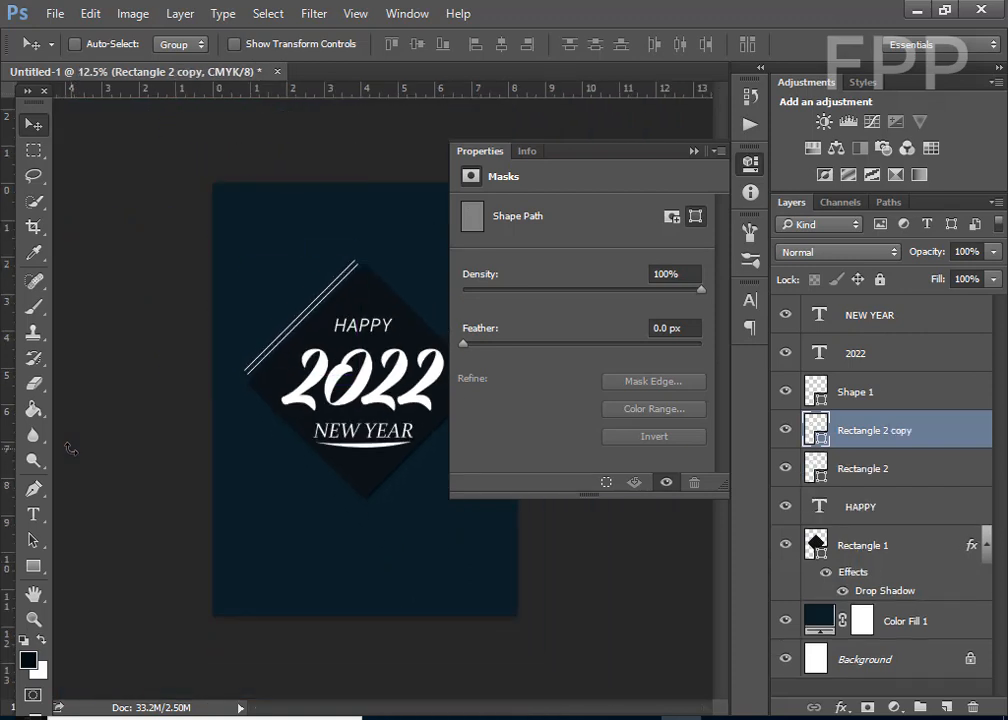
pyautogui.hotkey('ctrl', 'j')
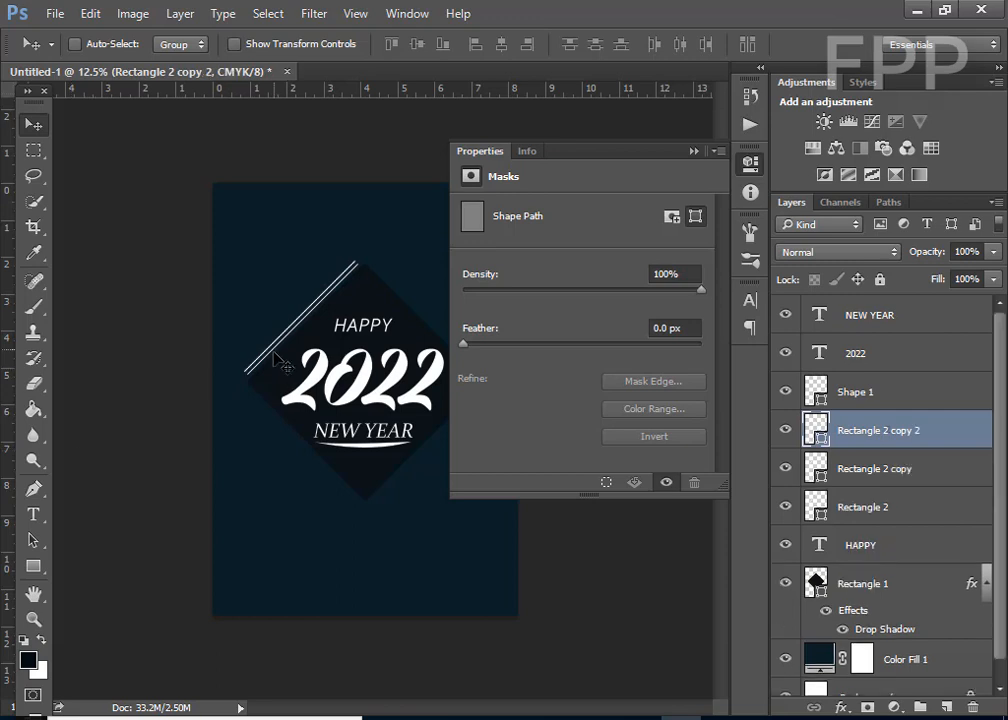
pyautogui.moveTo(270, 353); pyautogui.dragTo(400, 478)
pyautogui.click(690, 151)
pyautogui.hotkey('ctrl', 'j')
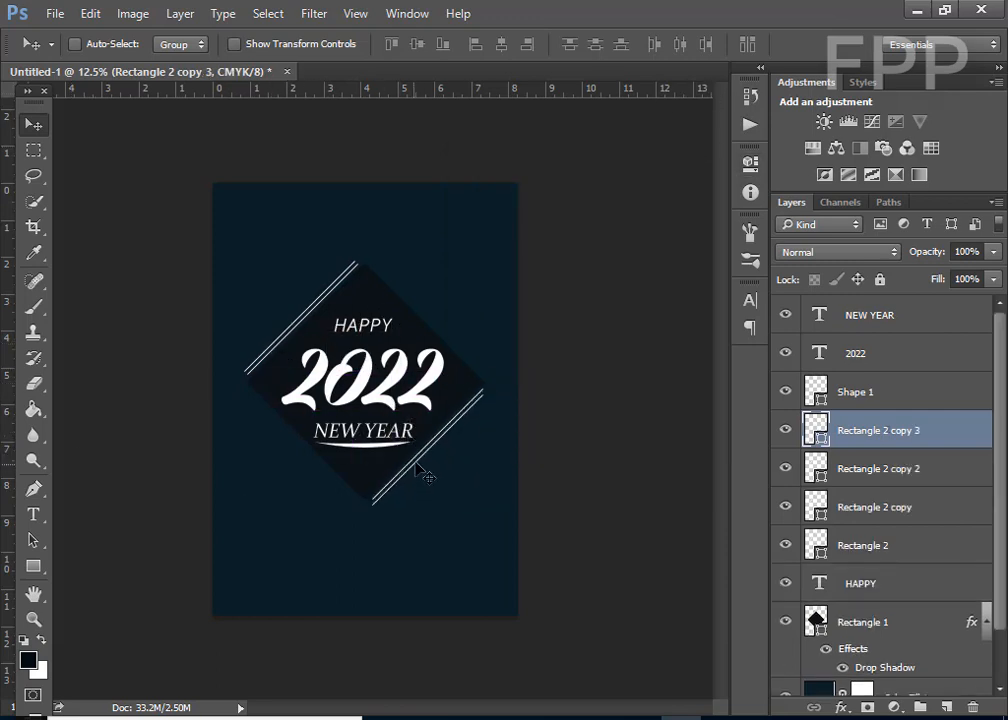
pyautogui.moveTo(424, 476)
pyautogui.mouseDown()
pyautogui.moveTo(421, 461)
pyautogui.moveTo(426, 474)
pyautogui.mouseUp()
# Step: Duplicate the dark diamond, place the copy behind it with an upper-right offset, and set the copy's opacity to 29%
pyautogui.hotkey('ctrl', '-')
pyautogui.hotkey('ctrl', '+')
pyautogui.hotkey('ctrl', '+')
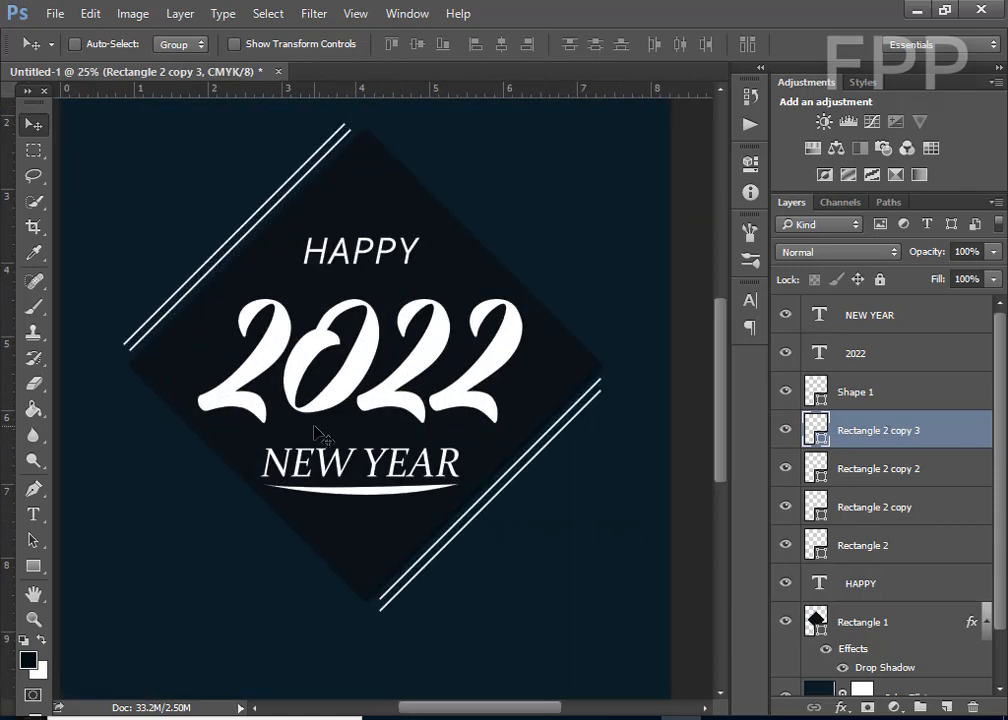
pyautogui.click(845, 625)
pyautogui.hotkey('ctrl', 'j')
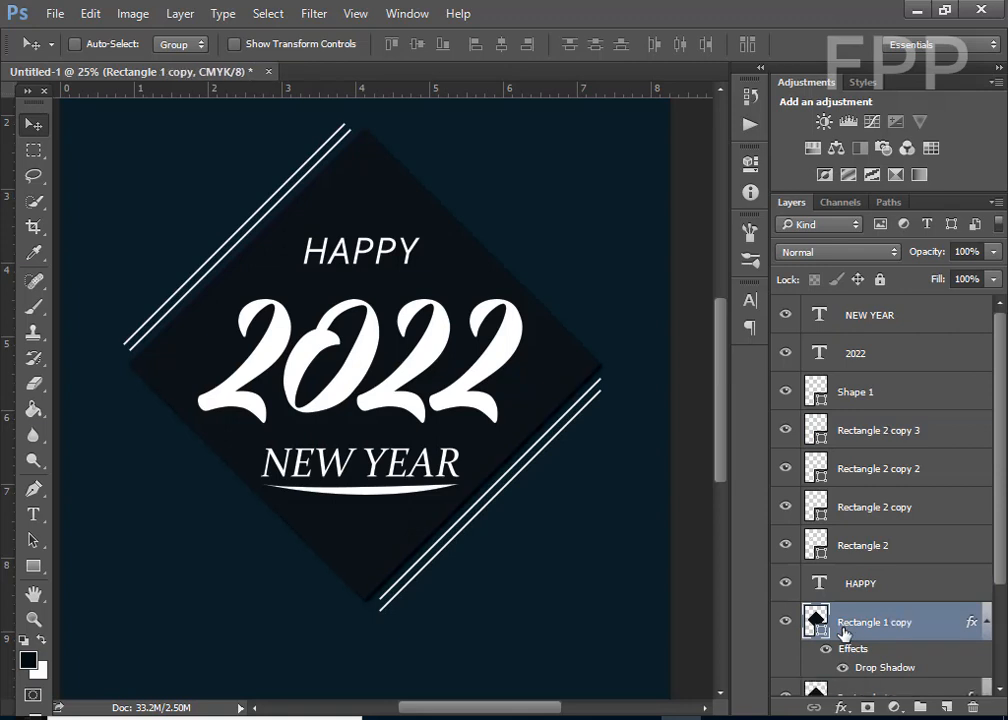
pyautogui.moveTo(478, 314); pyautogui.dragTo(484, 281)
pyautogui.moveTo(916, 628); pyautogui.dragTo(916, 665)
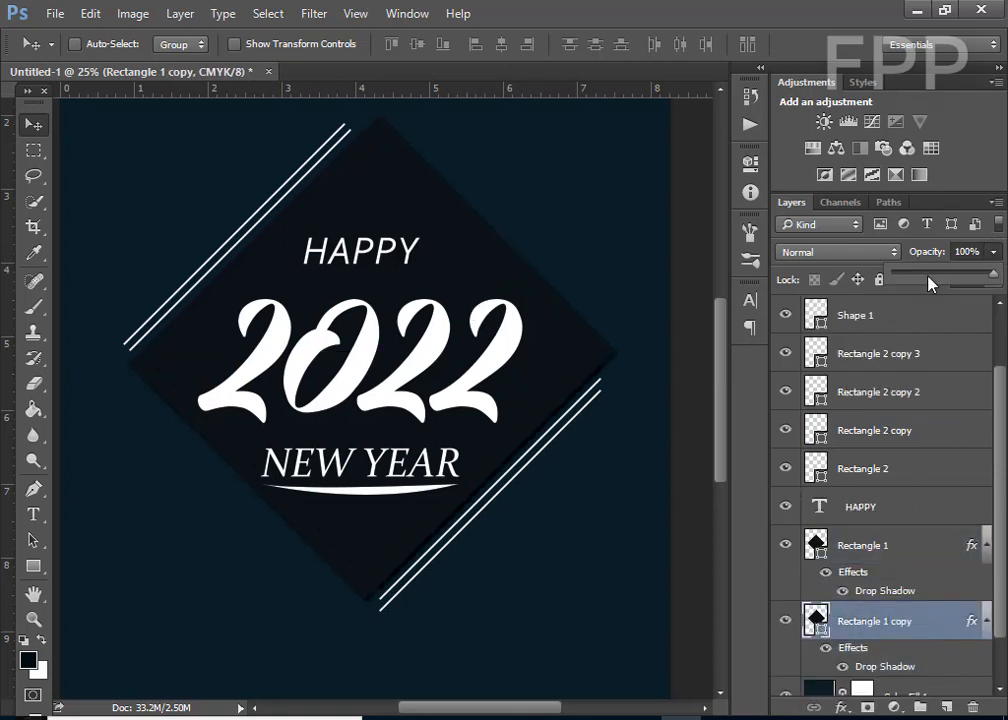
pyautogui.moveTo(455, 338); pyautogui.dragTo(437, 318)
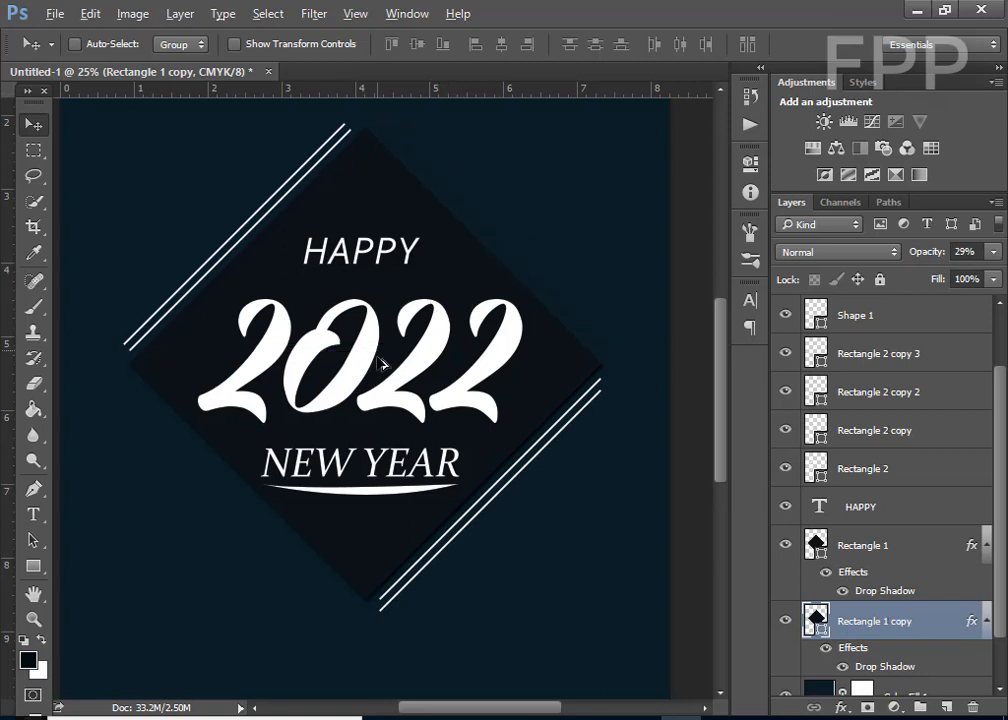
# Step: Copy the translucent diamond to the lower-left behind the dark one and fill the new copy with white
pyautogui.moveTo(378, 358); pyautogui.dragTo(308, 426)
pyautogui.moveTo(196, 496); pyautogui.dragTo(243, 460)
pyautogui.hotkey('ctrl', '-')
pyautogui.doubleClick(815, 622)
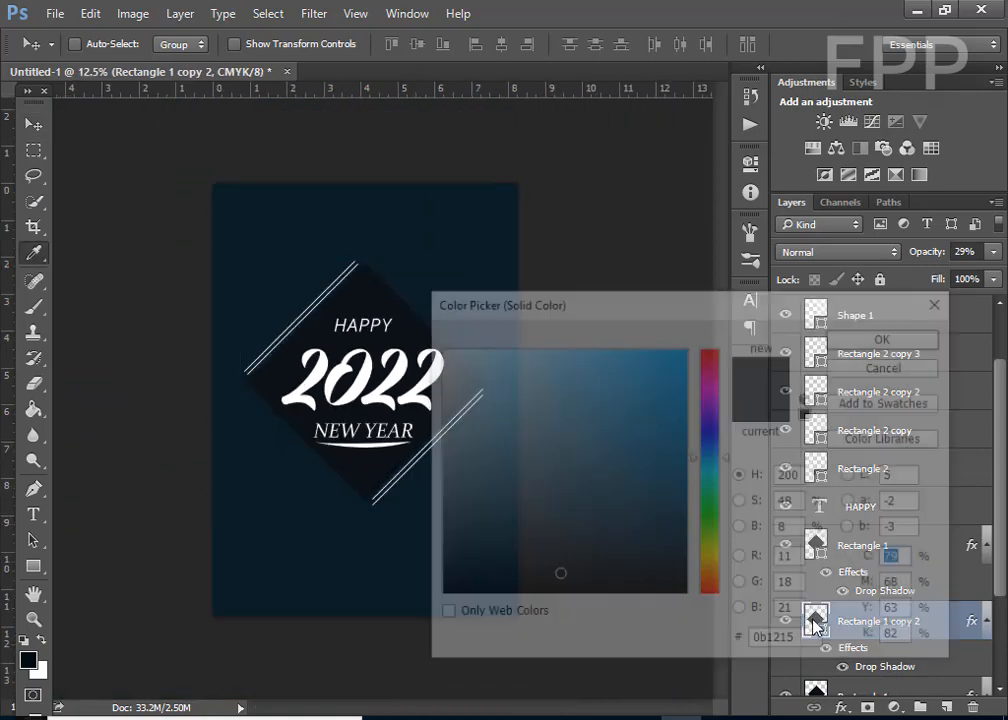
pyautogui.click(439, 351)
pyautogui.click(855, 333)
# Step: Fill the translucent diamond behind the upper-right edge with white (ffffff)
pyautogui.click(813, 695)
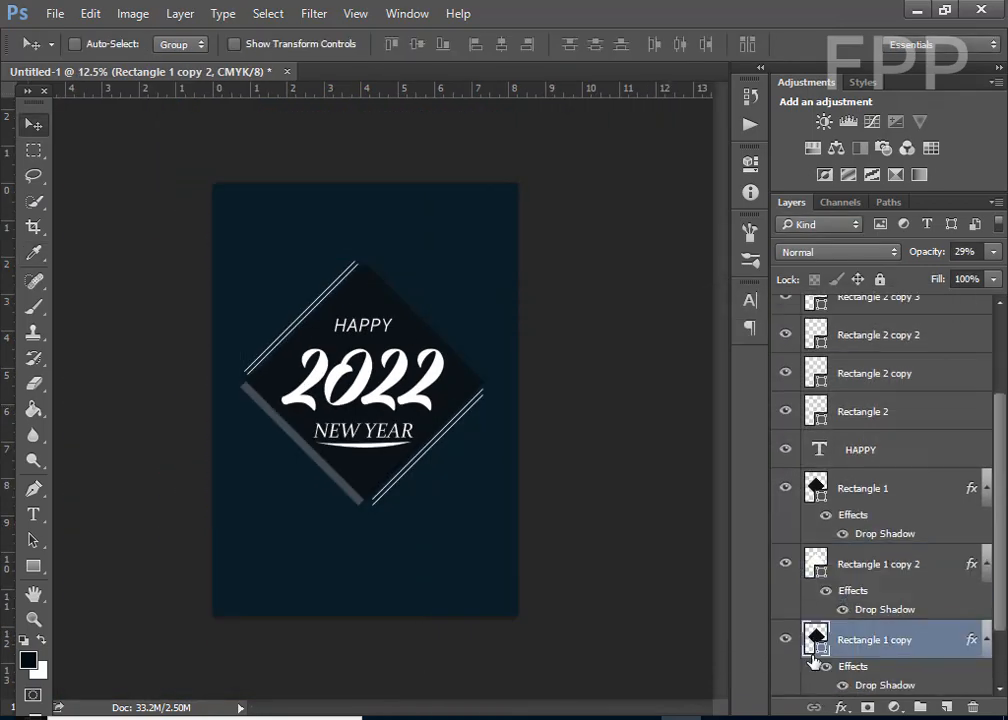
pyautogui.doubleClick(813, 655)
pyautogui.press('Escape')
pyautogui.doubleClick(816, 637)
pyautogui.click(438, 349)
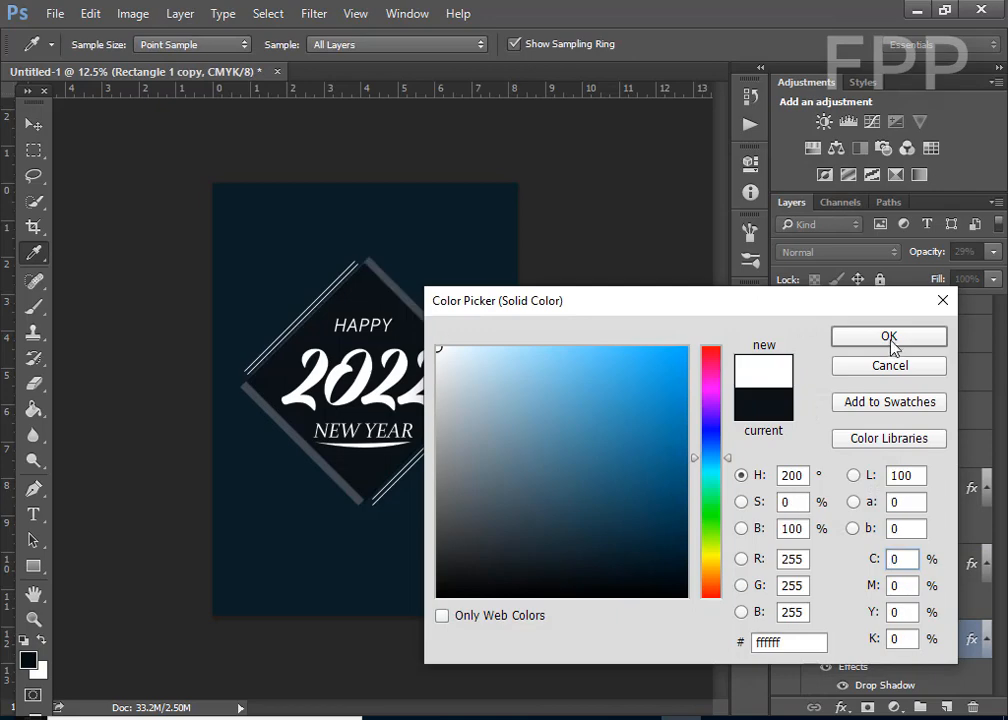
pyautogui.click(889, 338)
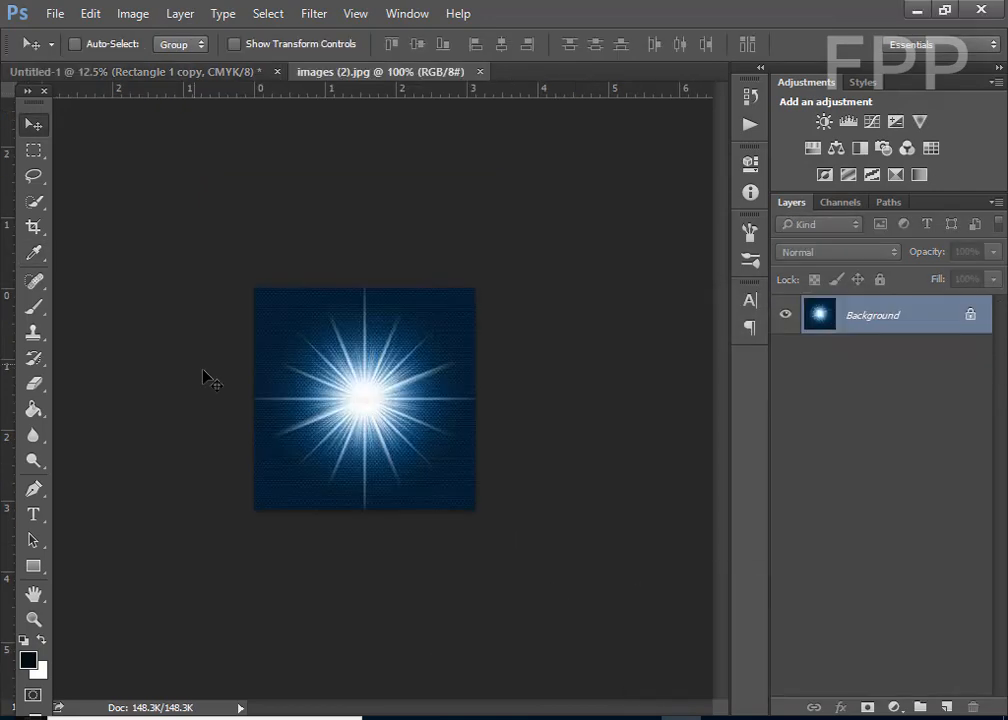
# Step: Place the starburst from images (2).jpg into the poster and enlarge it over the upper-left area behind the diamond
pyautogui.moveTo(203, 376); pyautogui.dragTo(436, 346)
pyautogui.hotkey('ctrl', 't')
pyautogui.moveTo(339, 234); pyautogui.dragTo(362, 305)
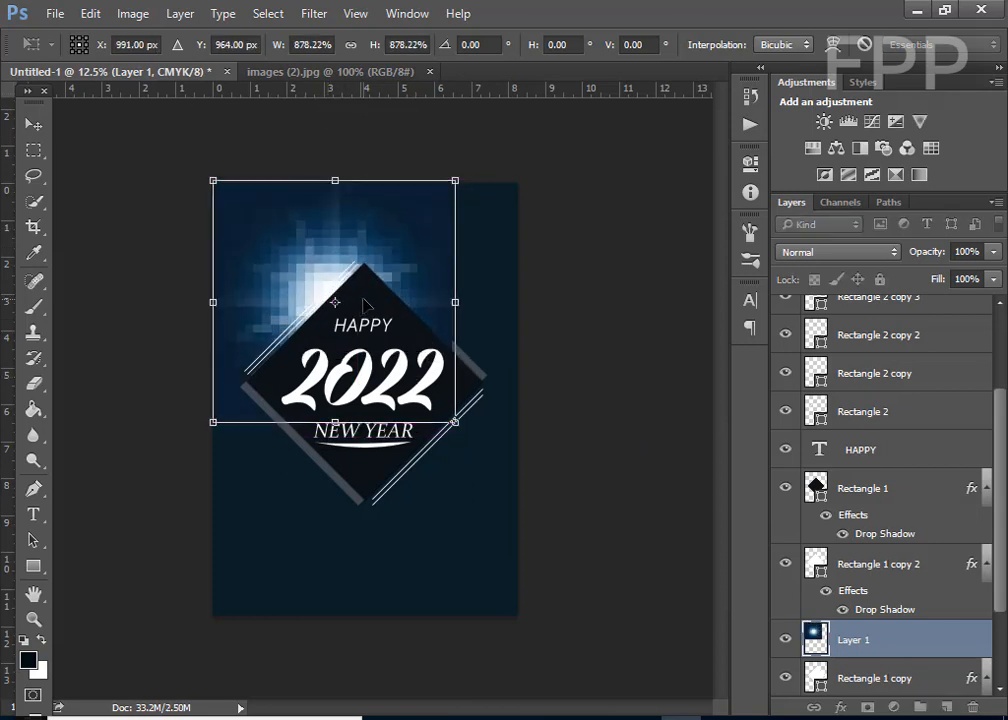
pyautogui.press('Return')
# Step: Try the Screen, Darken, Hard Light, Difference, Divide and Multiply blend modes on the starburst layer
pyautogui.click(792, 387)
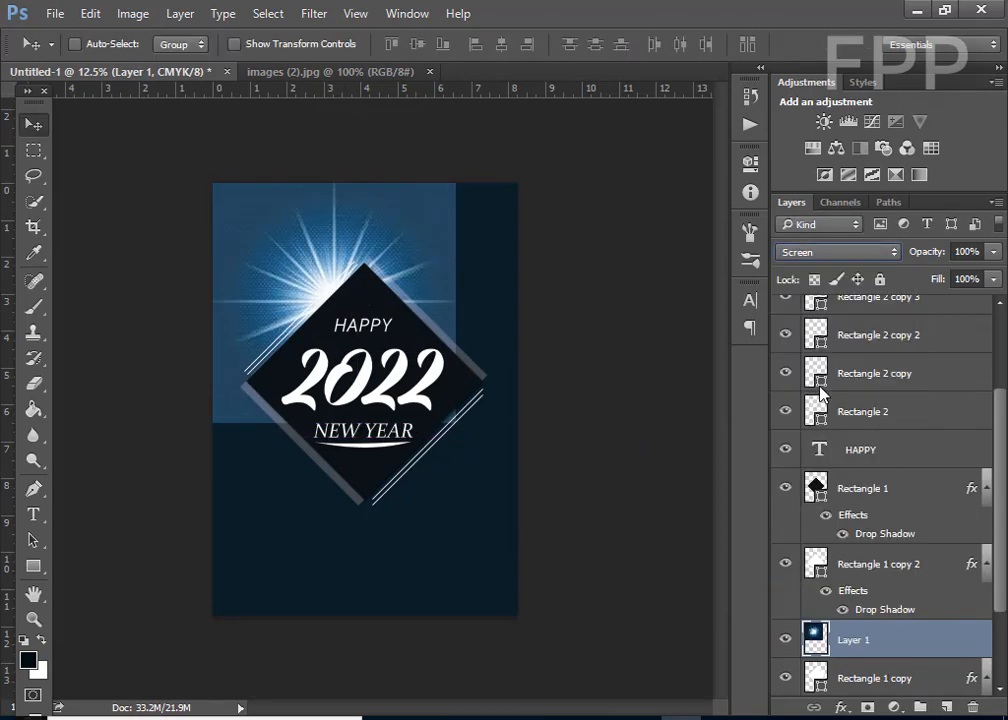
pyautogui.click(820, 252)
pyautogui.click(792, 304)
pyautogui.click(810, 253)
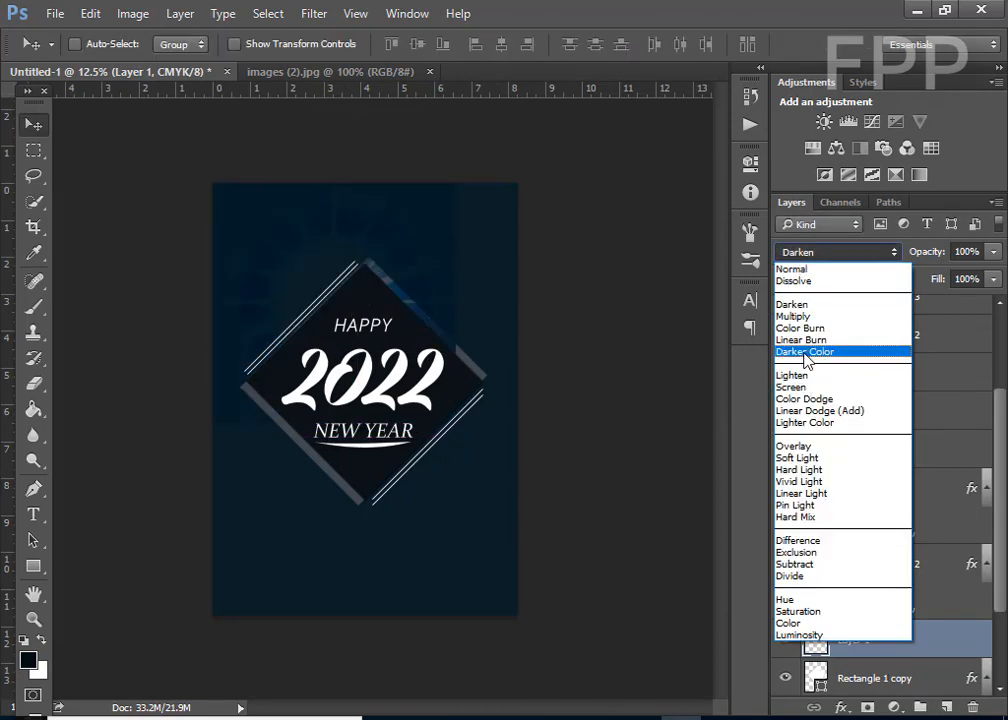
pyautogui.click(792, 387)
pyautogui.click(805, 252)
pyautogui.click(800, 469)
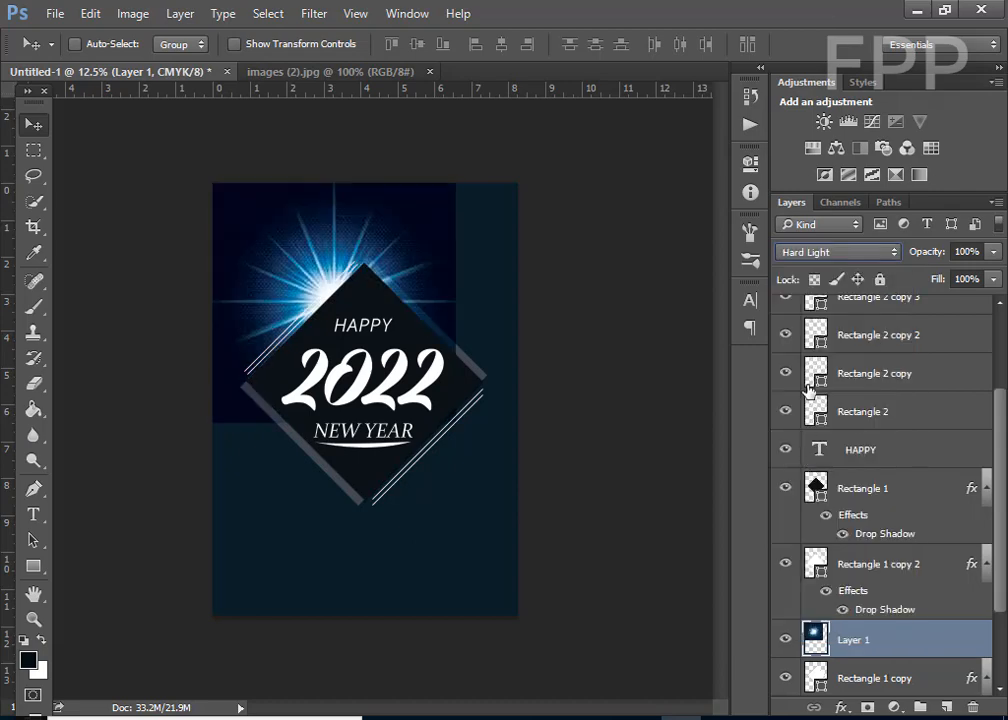
pyautogui.click(820, 252)
pyautogui.click(797, 540)
pyautogui.click(820, 252)
pyautogui.click(790, 577)
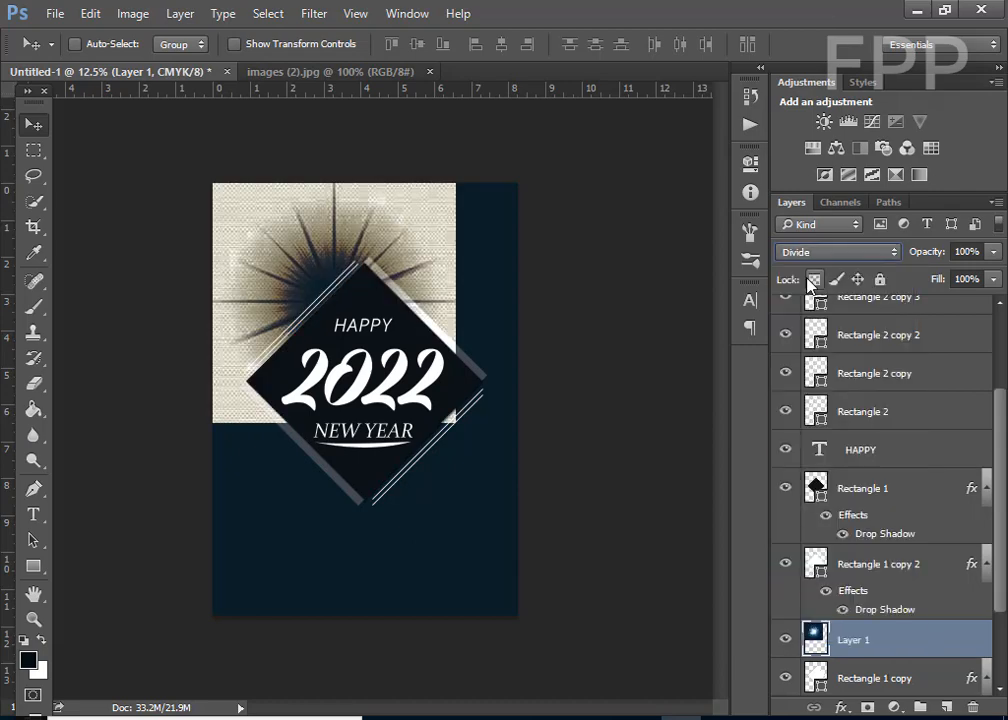
pyautogui.click(820, 252)
pyautogui.click(793, 316)
pyautogui.click(820, 252)
pyautogui.click(792, 375)
pyautogui.press('Up')
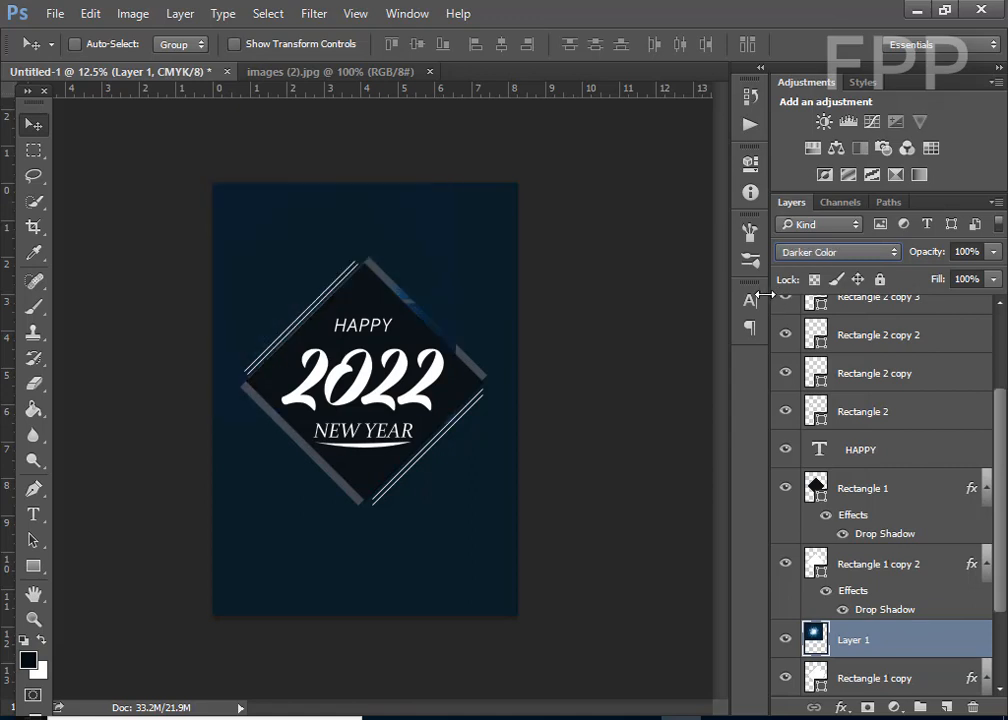
# Step: Set the starburst layer's blend mode to Lighter Color and center the burst behind the diamond's upper corner
pyautogui.press('Down')
pyautogui.press('Down')
pyautogui.press('Down')
pyautogui.press('Down')
pyautogui.press('Down')
pyautogui.press('Down')
pyautogui.press('Up')
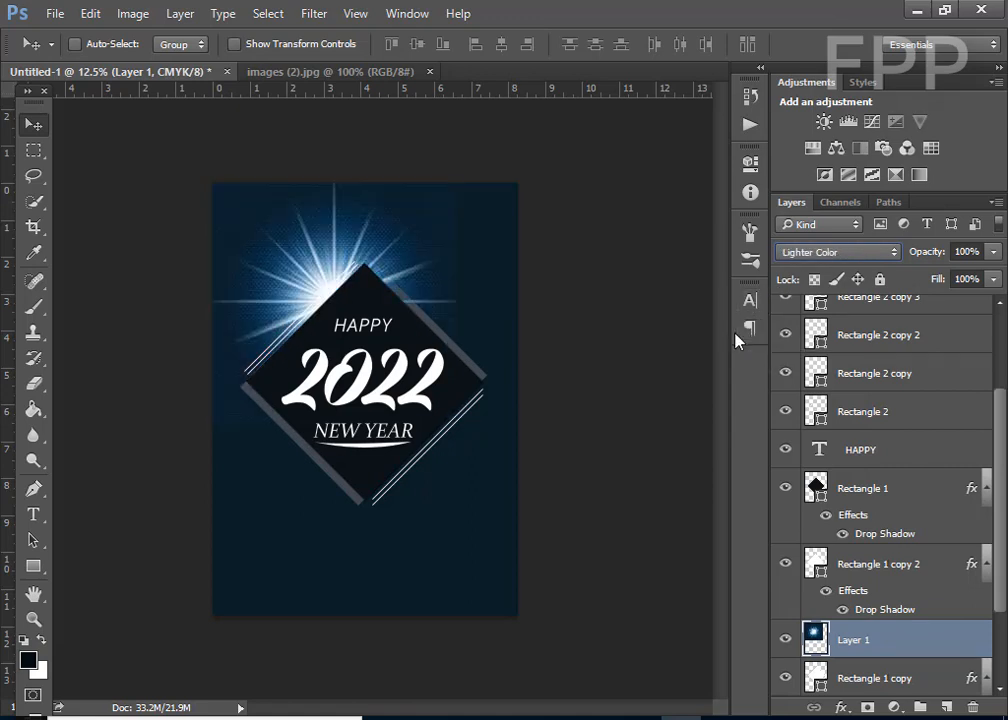
pyautogui.moveTo(298, 236); pyautogui.dragTo(324, 245)
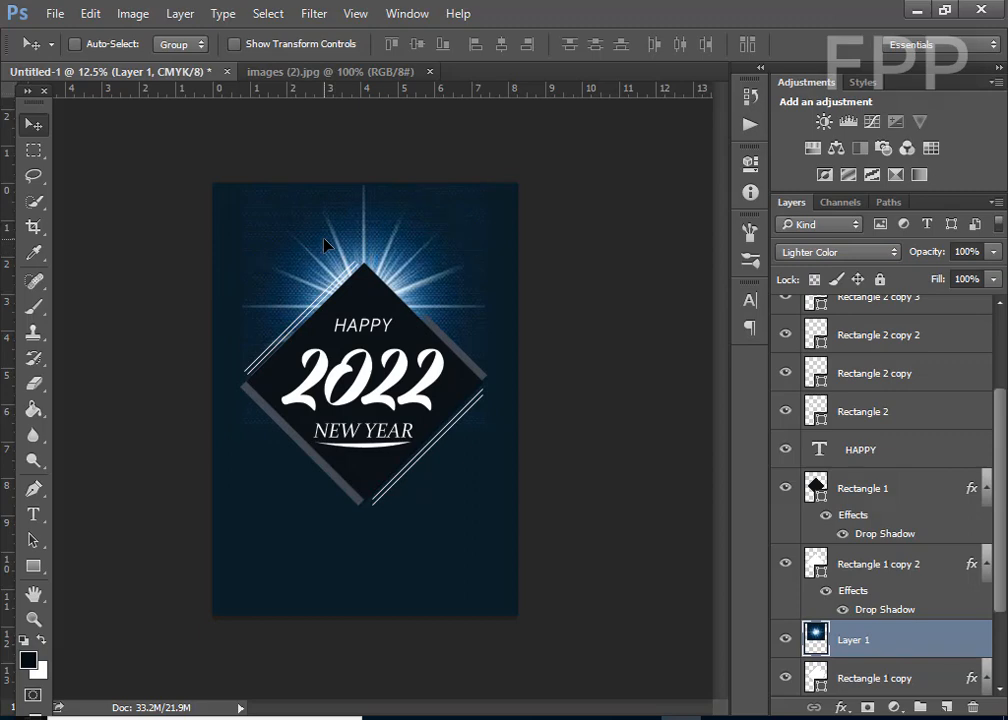
pyautogui.click(637, 716)
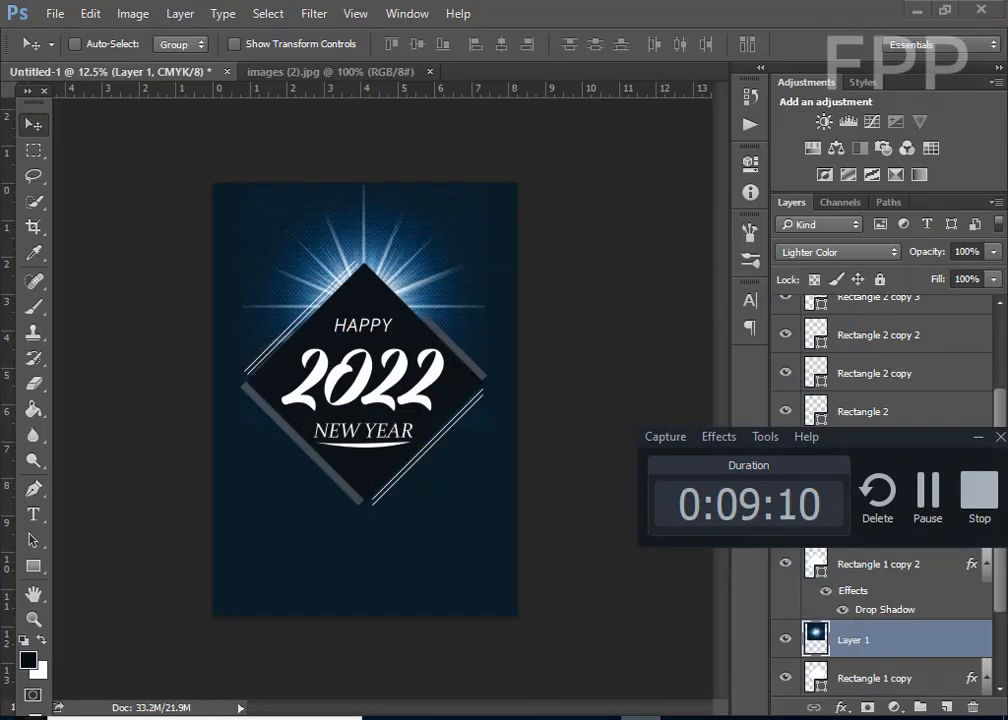
pyautogui.moveTo(923, 438); pyautogui.dragTo(880, 613)
pyautogui.click(931, 612)
# Step: Enlarge the starburst to span the poster's full width and center it behind the diamond's top corner
pyautogui.moveTo(385, 238); pyautogui.dragTo(349, 236)
pyautogui.hotkey('ctrl', 't')
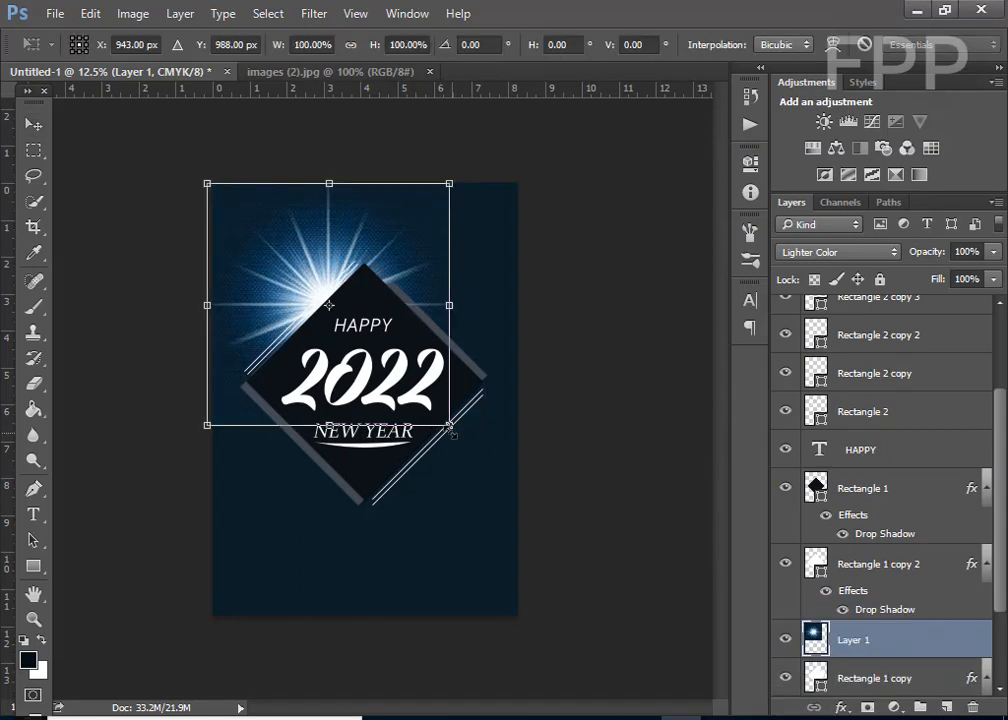
pyautogui.moveTo(450, 425); pyautogui.dragTo(579, 491)
pyautogui.moveTo(438, 303); pyautogui.dragTo(425, 234)
pyautogui.press('Return')
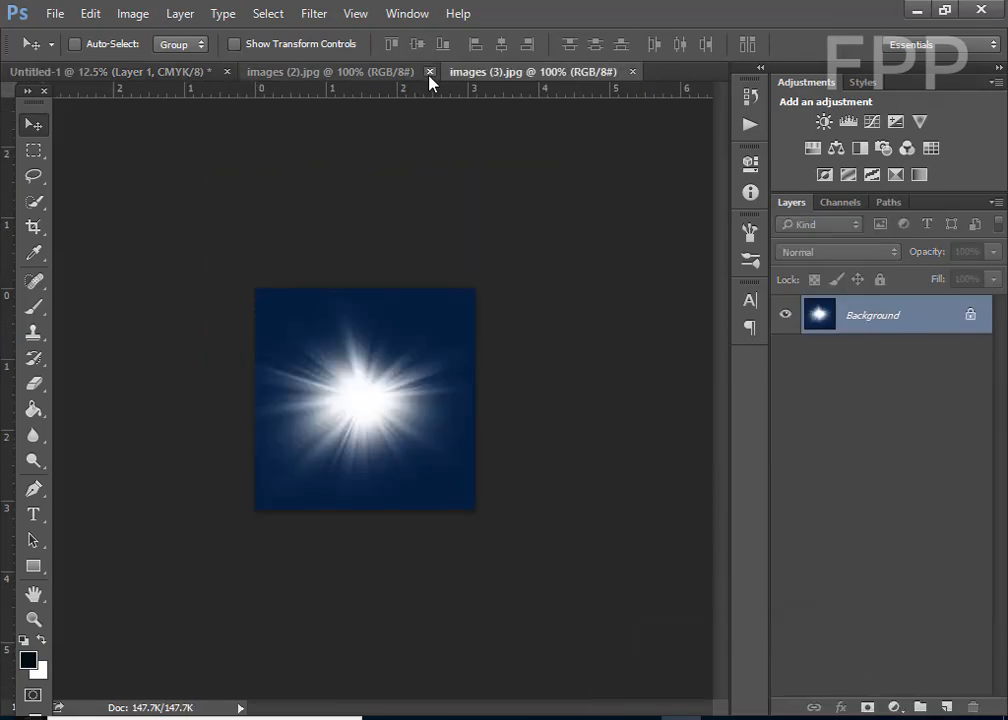
# Step: Close images (2).jpg, place the light flare from images (3).jpg as the poster's topmost layer and enlarge it
pyautogui.click(430, 71)
pyautogui.moveTo(340, 330); pyautogui.dragTo(371, 318)
pyautogui.moveTo(864, 675); pyautogui.dragTo(850, 293)
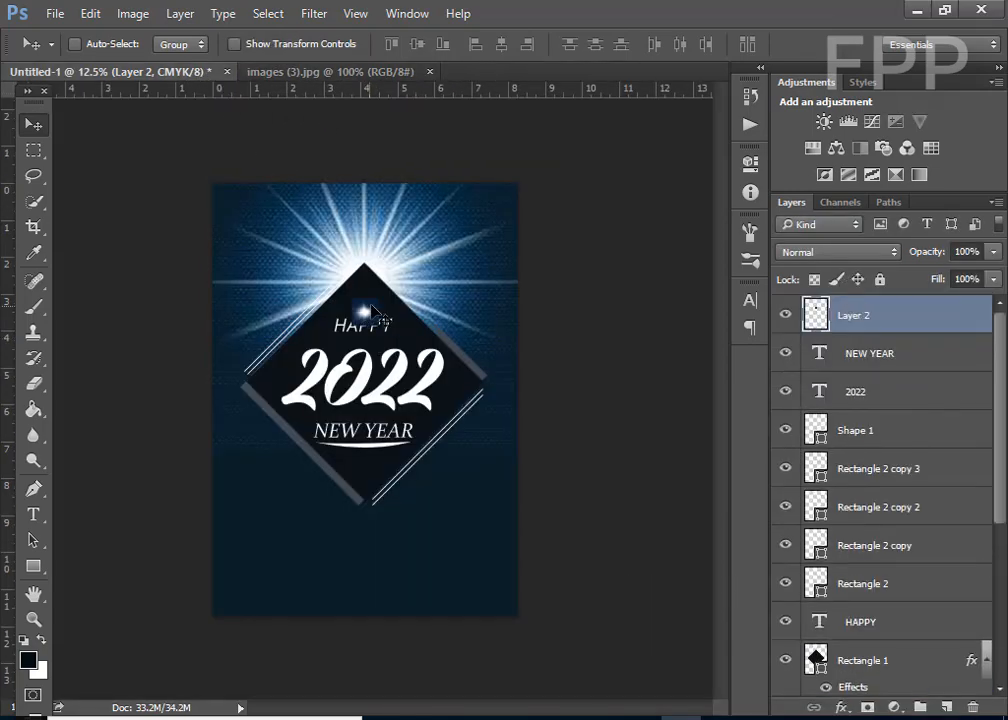
pyautogui.hotkey('ctrl', 't')
pyautogui.moveTo(404, 352); pyautogui.dragTo(387, 322)
pyautogui.press('Return')
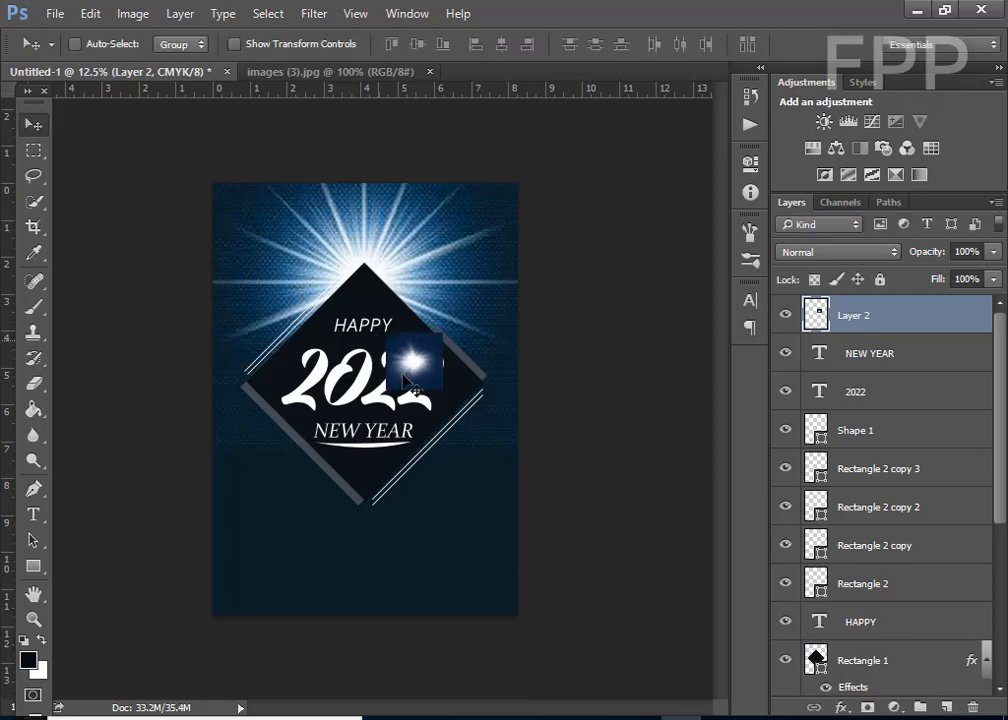
# Step: Try the Lighten, Color Dodge, Soft Light and Linear Light blend modes on the small light flare
pyautogui.click(838, 252)
pyautogui.click(815, 376)
pyautogui.click(838, 252)
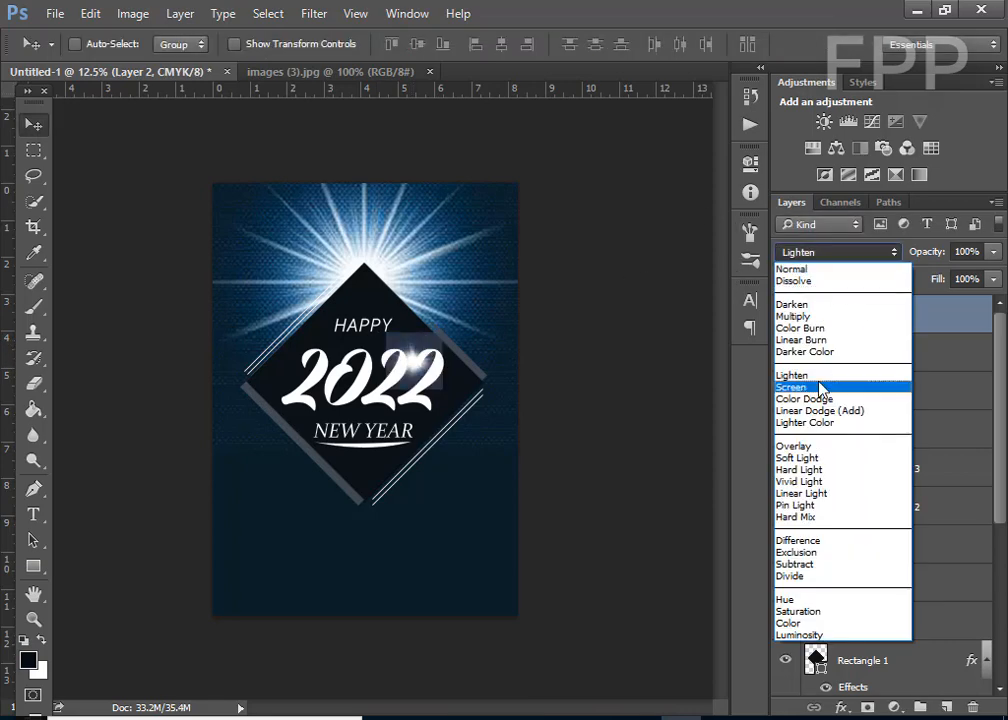
pyautogui.click(812, 398)
pyautogui.click(838, 252)
pyautogui.click(812, 445)
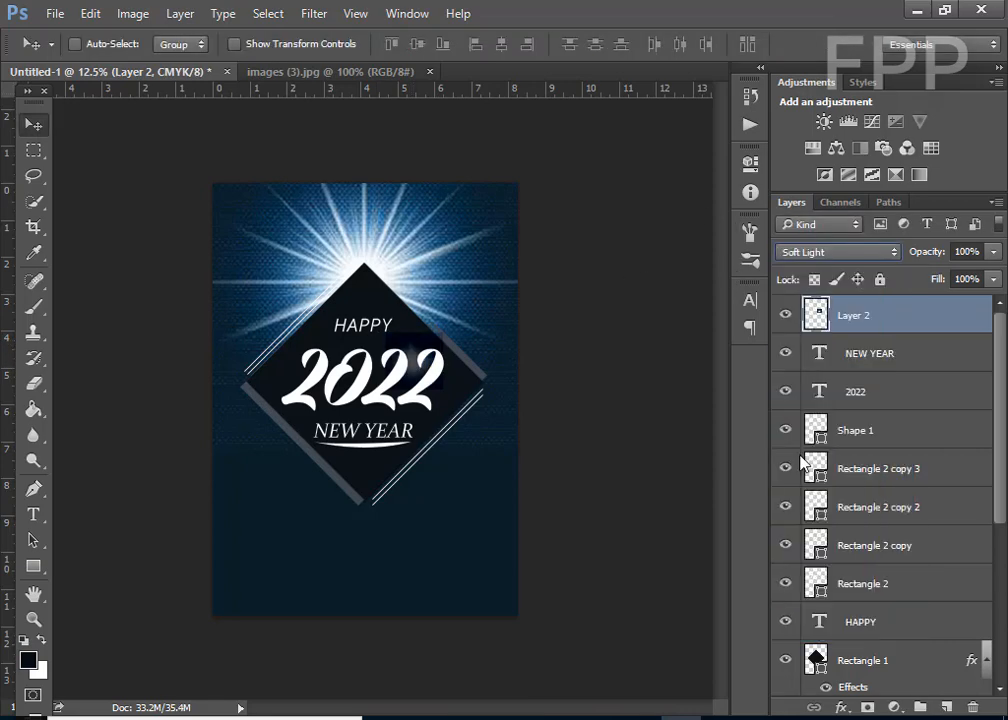
pyautogui.click(815, 254)
pyautogui.click(810, 486)
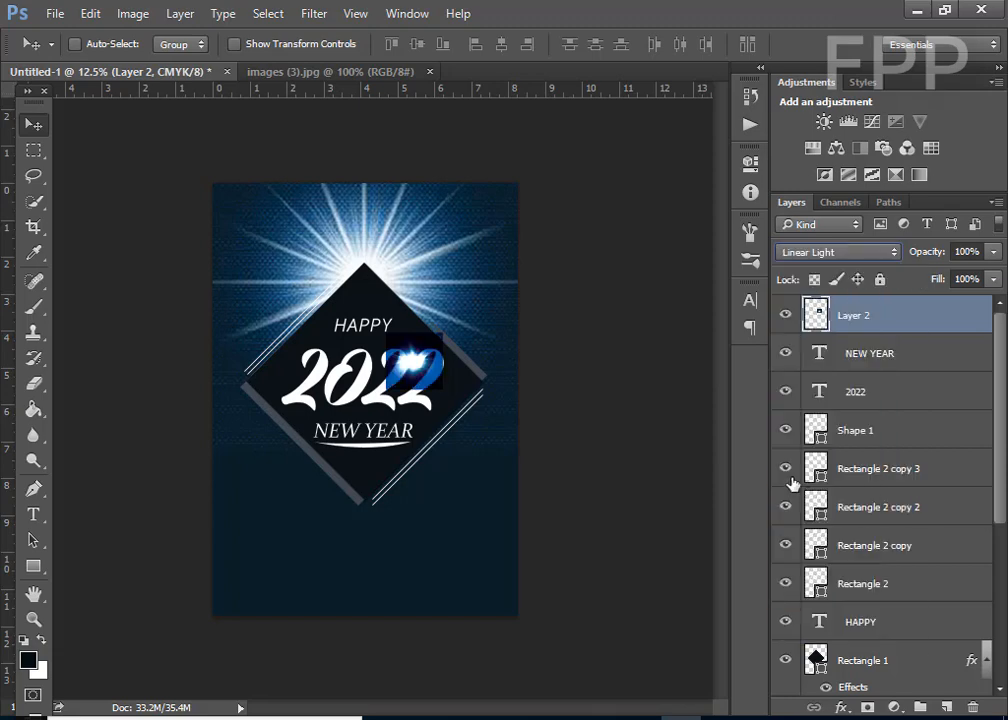
# Step: Set the small flare's blend mode to Lighten and enlarge it over the first digits of 2022
pyautogui.click(813, 254)
pyautogui.click(812, 376)
pyautogui.moveTo(418, 371); pyautogui.dragTo(381, 294)
pyautogui.hotkey('ctrl', 't')
pyautogui.moveTo(335, 340); pyautogui.dragTo(344, 338)
pyautogui.press('Return')
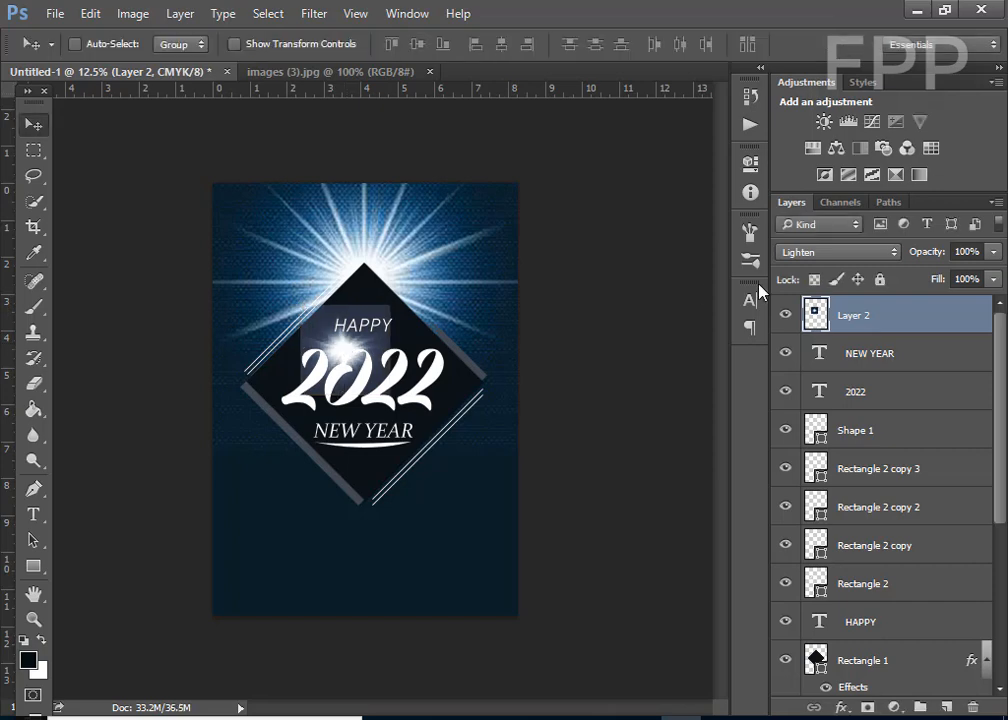
# Step: Mask the flare layer, brush away its square edges with black, and position the flare over the 0 of 2022
pyautogui.click(868, 707)
pyautogui.click(33, 307)
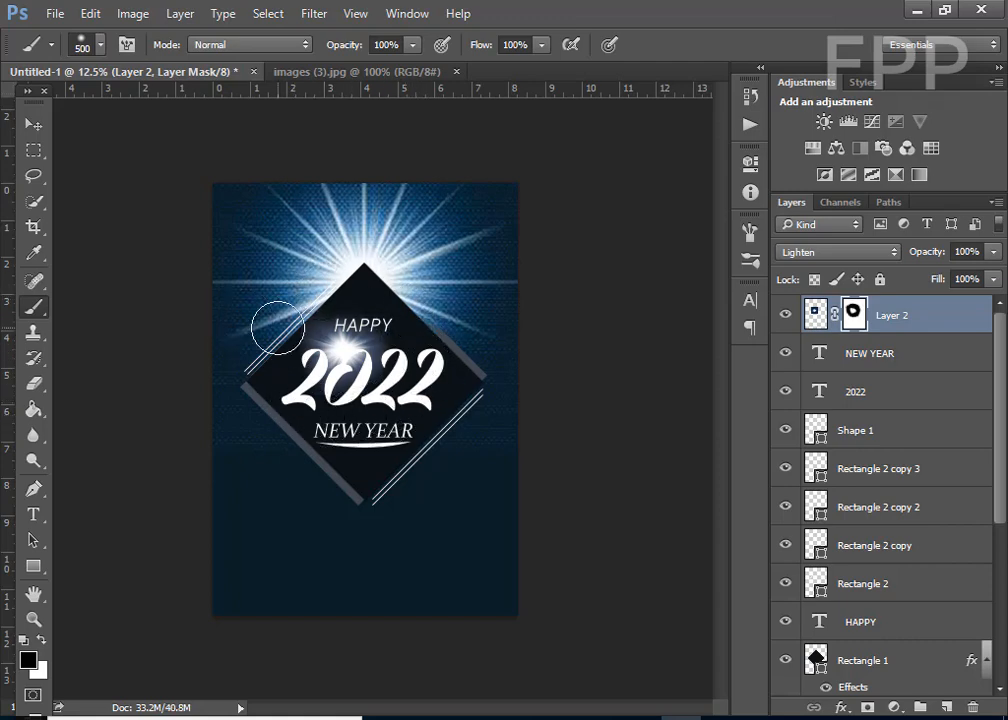
pyautogui.press('v')
pyautogui.moveTo(338, 284)
pyautogui.mouseDown()
pyautogui.moveTo(425, 318)
pyautogui.moveTo(390, 345)
pyautogui.moveTo(430, 368)
pyautogui.moveTo(356, 359)
pyautogui.mouseUp()
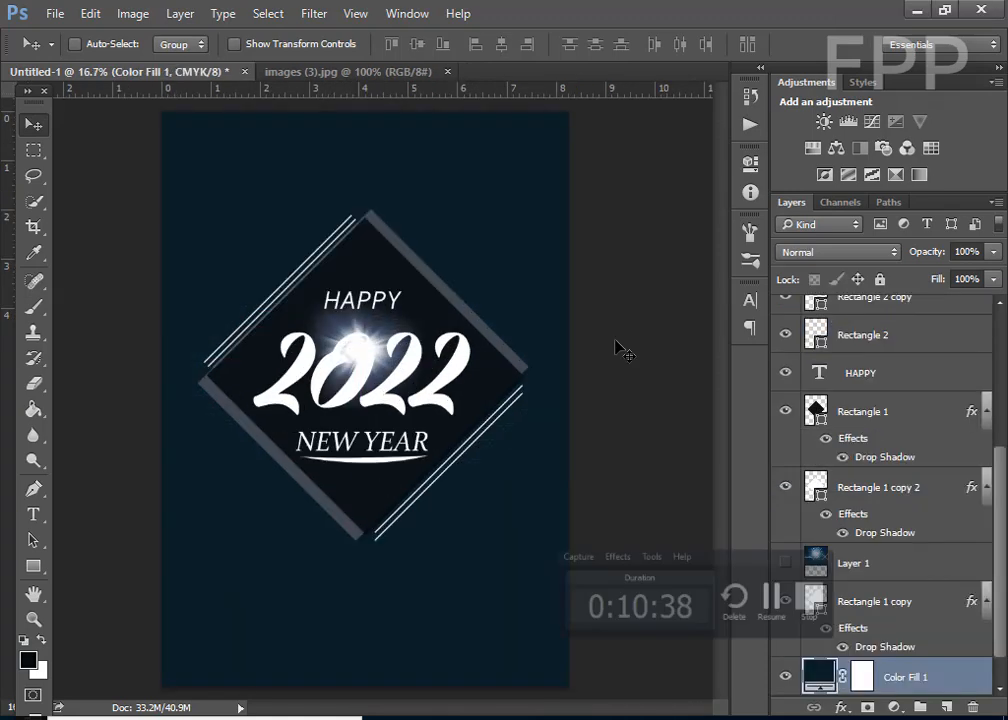
# Step: Try placing the galaxy image in images (3).jpg and close that document without saving its changes
pyautogui.hotkey('ctrl', 'Tab')
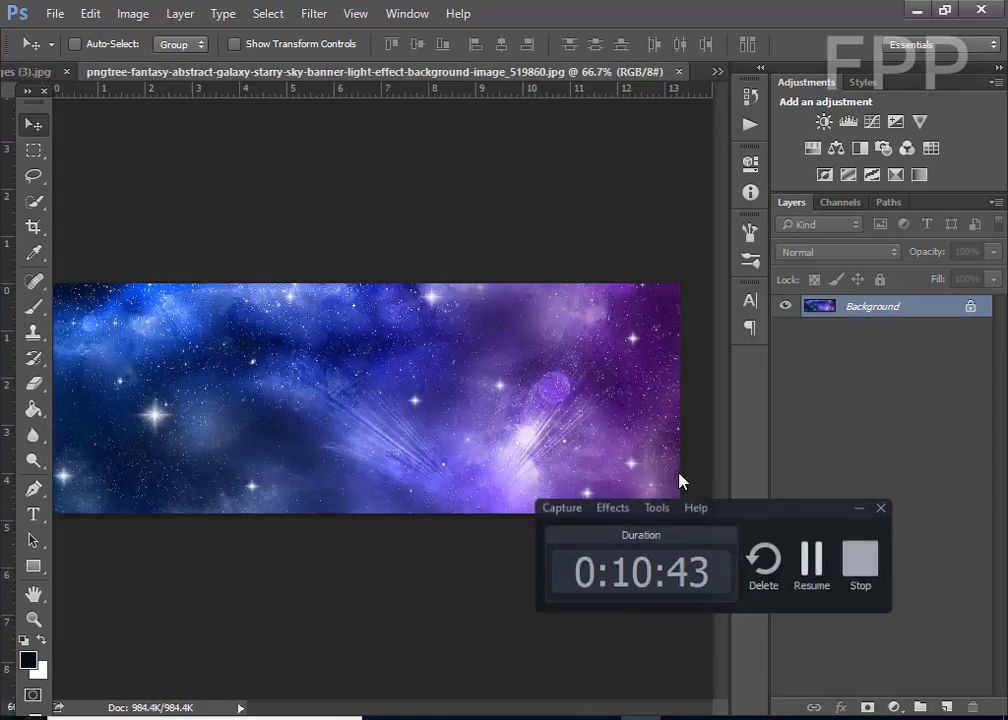
pyautogui.moveTo(680, 480); pyautogui.dragTo(215, 120)
pyautogui.hotkey('ctrl', 'w')
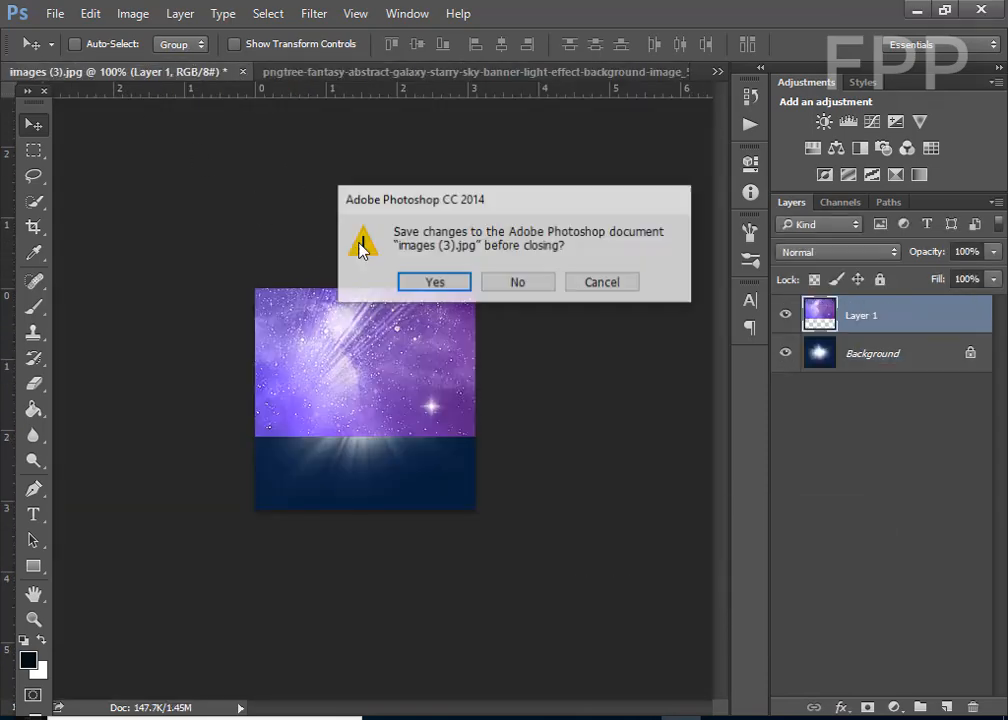
pyautogui.click(510, 282)
# Step: Place the galaxy image into the poster directly above the navy fill and convert its layer to a smart object
pyautogui.moveTo(25, 91); pyautogui.dragTo(318, 322)
pyautogui.moveTo(452, 268); pyautogui.dragTo(450, 158)
pyautogui.hotkey('ctrl', 't')
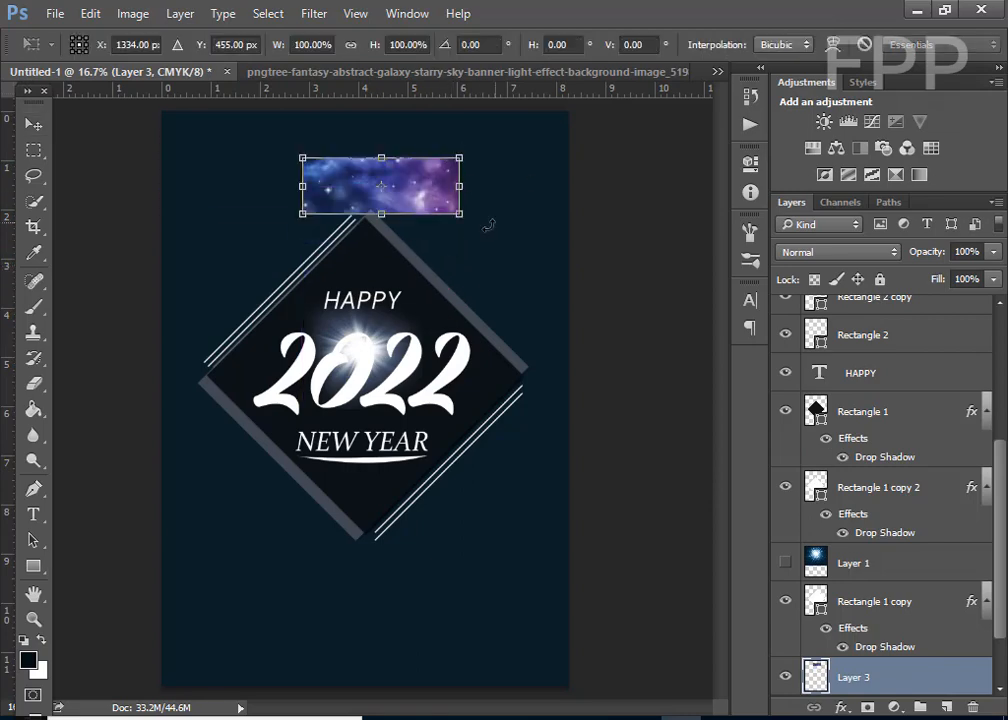
pyautogui.press('Return')
pyautogui.rightClick(870, 677)
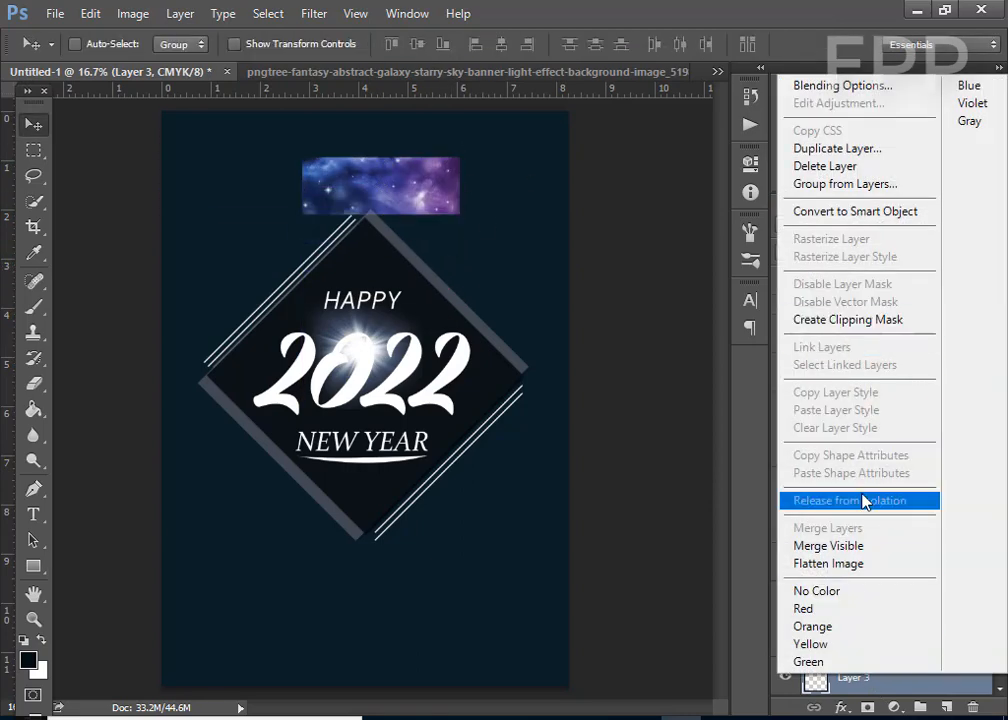
pyautogui.click(856, 211)
# Step: Enlarge the galaxy smart object to cover the poster's full width from the top edge to below the diamond's middle
pyautogui.hotkey('ctrl', 't')
pyautogui.moveTo(460, 215); pyautogui.dragTo(895, 550)
pyautogui.moveTo(463, 254); pyautogui.dragTo(457, 357)
pyautogui.click(699, 44)
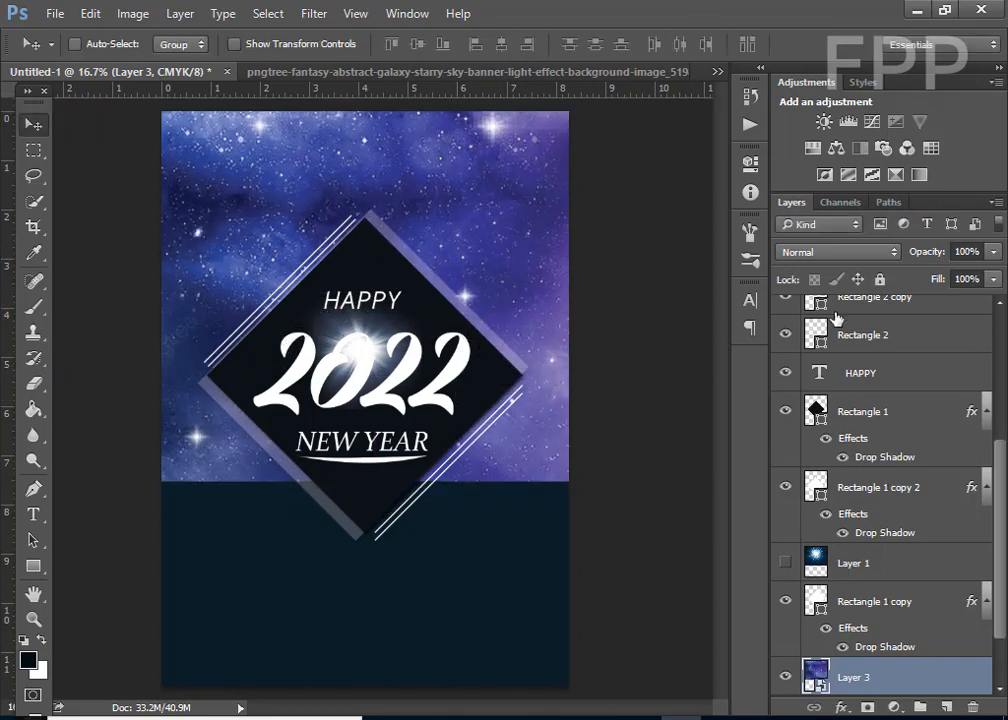
# Step: Set the galaxy layer's blend mode to Screen and shift the image left to bring in its purple area
pyautogui.click(838, 252)
pyautogui.click(805, 390)
pyautogui.moveTo(467, 243); pyautogui.dragTo(375, 207)
# Step: Add a layer mask to the galaxy and fade its lower edge with soft black brushes sized 900 and 1500
pyautogui.scroll(-2, 884, 640)
pyautogui.click(868, 706)
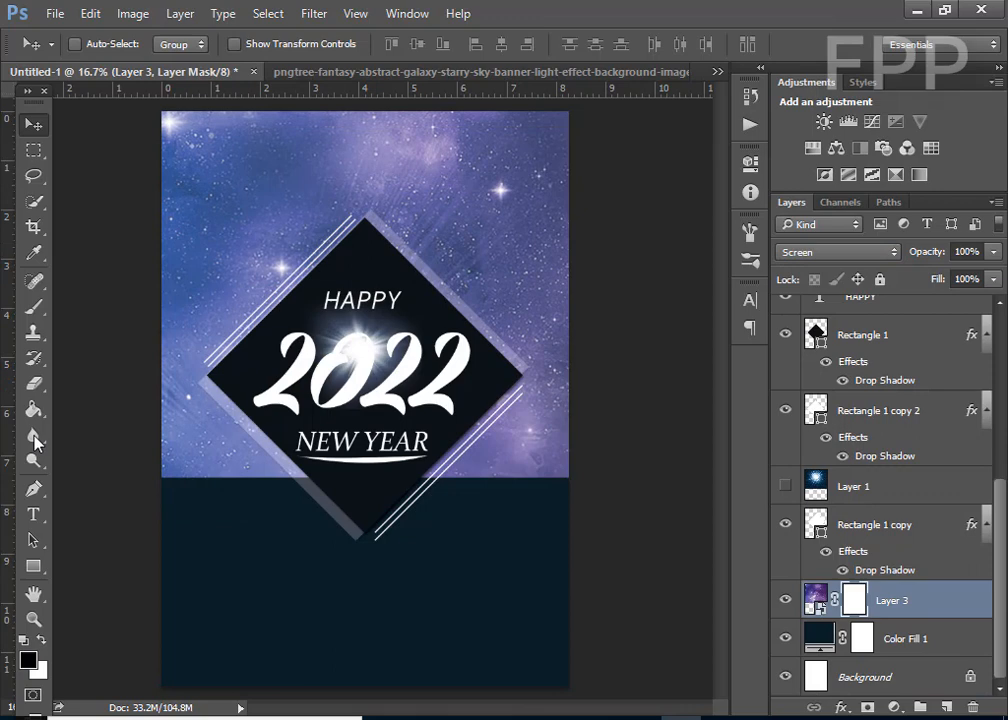
pyautogui.click(34, 312)
pyautogui.moveTo(160, 494)
pyautogui.mouseDown()
pyautogui.moveTo(603, 477)
pyautogui.moveTo(153, 474)
pyautogui.moveTo(575, 437)
pyautogui.moveTo(629, 440)
pyautogui.mouseUp()
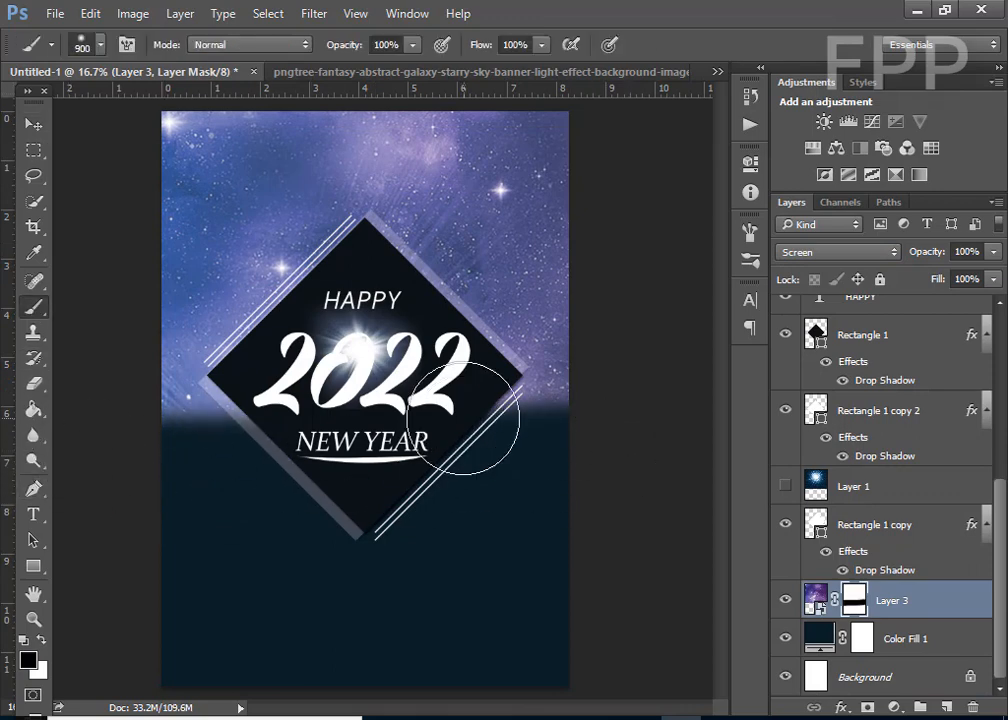
pyautogui.press(']')
pyautogui.press(']')
pyautogui.moveTo(425, 470)
pyautogui.mouseDown()
pyautogui.moveTo(354, 528)
pyautogui.moveTo(575, 461)
pyautogui.moveTo(230, 521)
pyautogui.mouseUp()
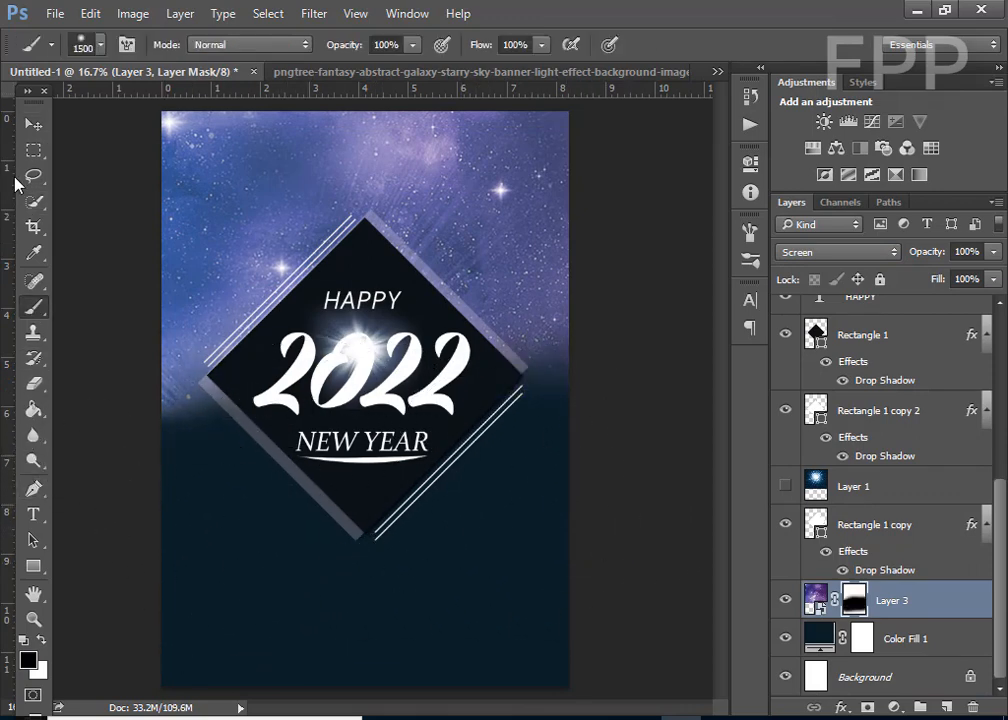
# Step: Duplicate the galaxy layer beneath the original and transform the copy to cover the poster's lower part
pyautogui.click(33, 124)
pyautogui.hotkey('ctrl', '-')
pyautogui.hotkey('ctrl', '-')
pyautogui.hotkey('ctrl', '-')
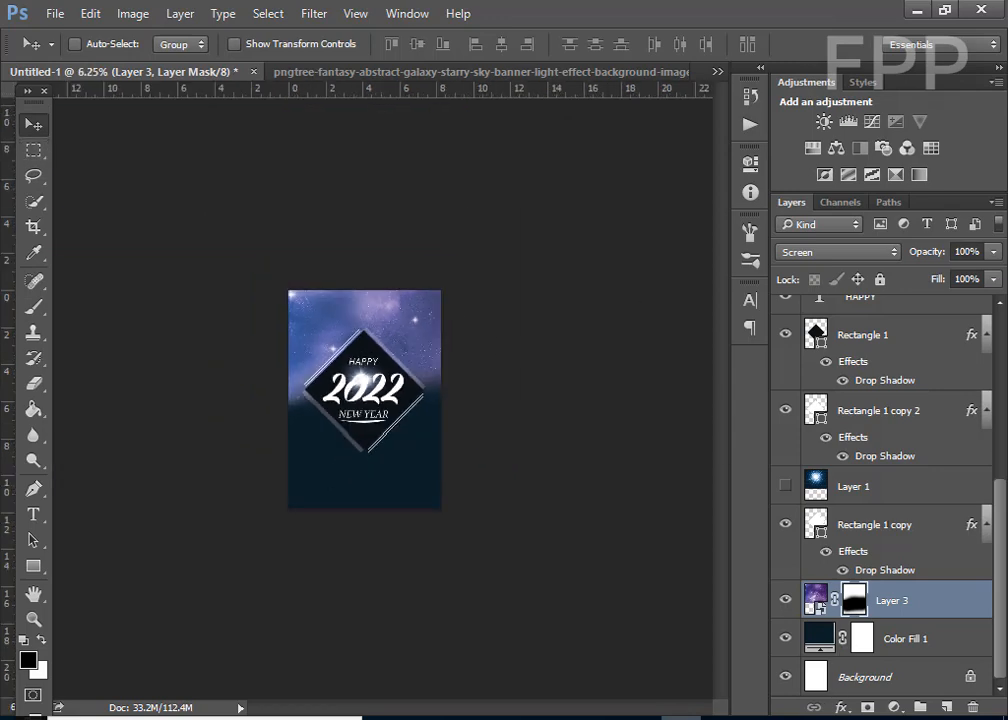
pyautogui.moveTo(398, 322); pyautogui.dragTo(392, 429)
pyautogui.hotkey('ctrl', 't')
pyautogui.moveTo(453, 412); pyautogui.dragTo(557, 276)
pyautogui.press('Return')
pyautogui.moveTo(893, 607); pyautogui.dragTo(890, 657)
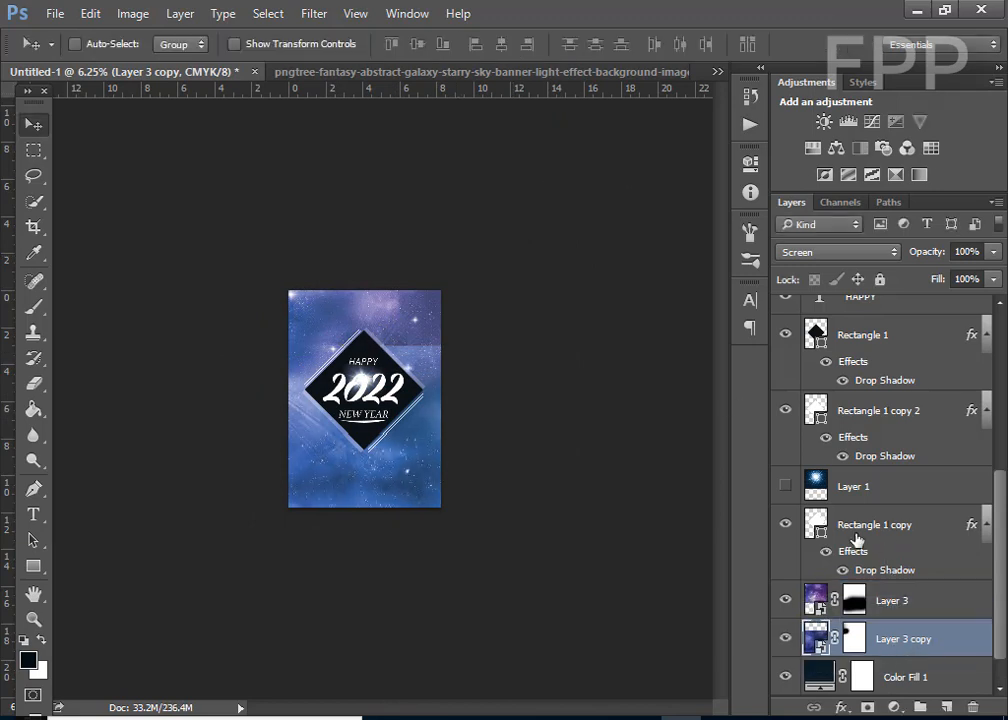
# Step: Set the galaxy copy's opacity to 45% and brush black on its mask to fade its visible upper edge
pyautogui.moveTo(916, 279); pyautogui.dragTo(938, 280)
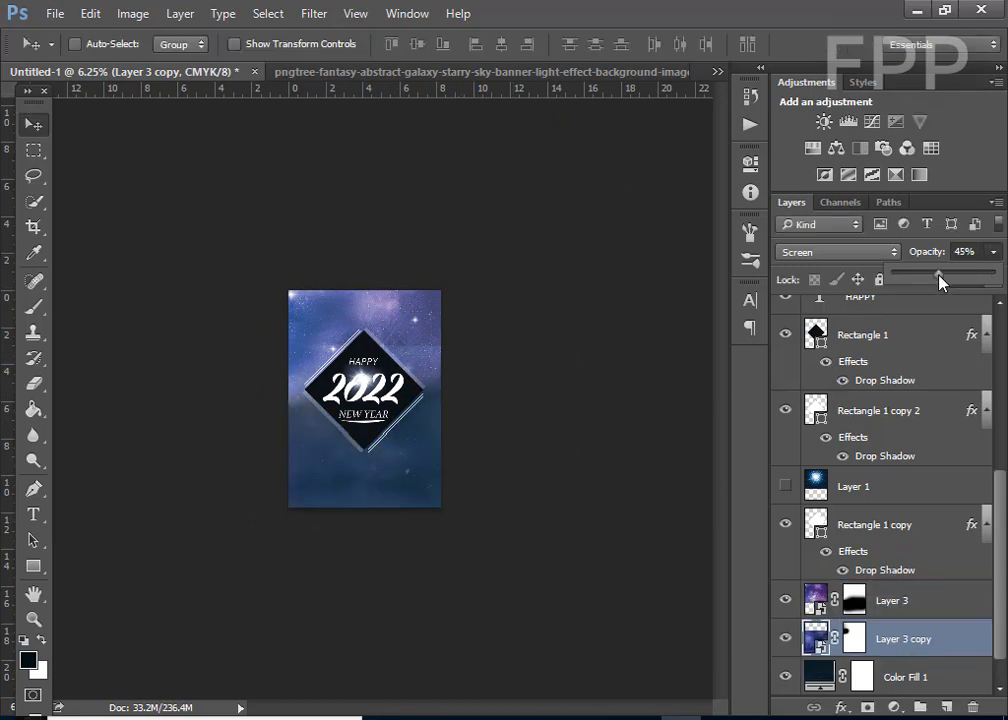
pyautogui.click(852, 638)
pyautogui.click(852, 639)
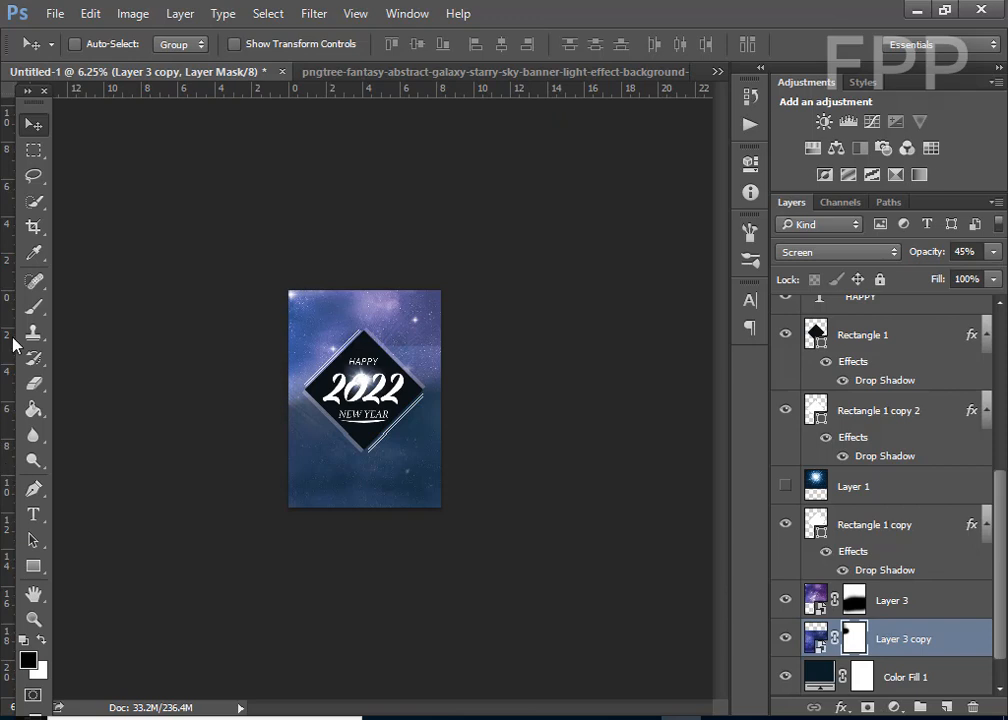
pyautogui.click(33, 307)
pyautogui.click(28, 124)
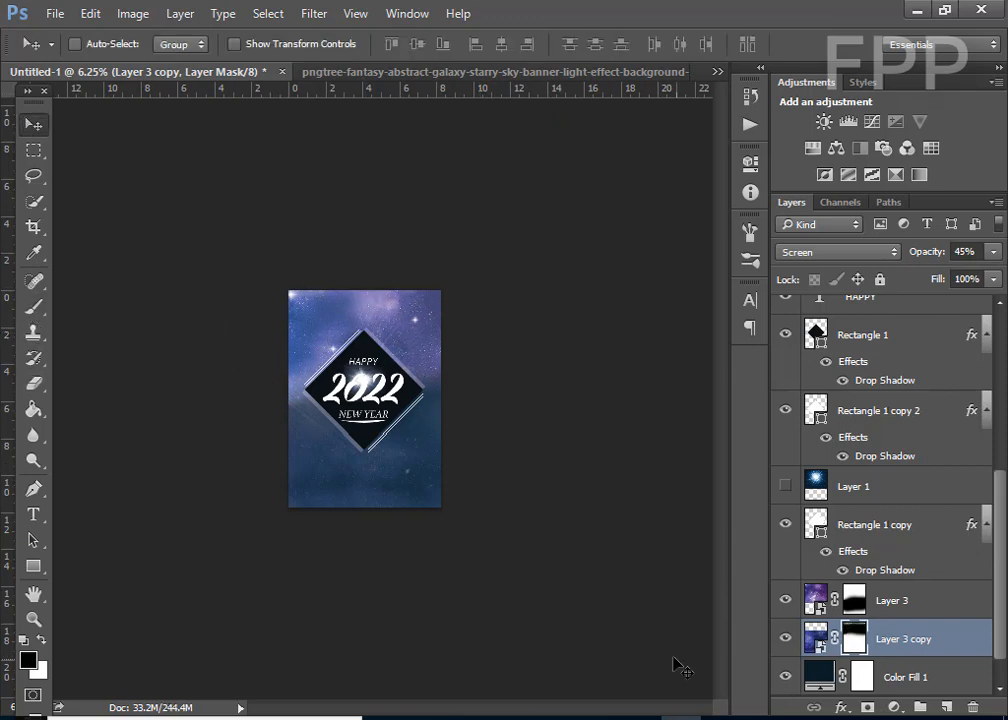
pyautogui.hotkey('ctrl', '+')
pyautogui.hotkey('ctrl', '+')
pyautogui.hotkey('ctrl', '+')
pyautogui.click(33, 358)
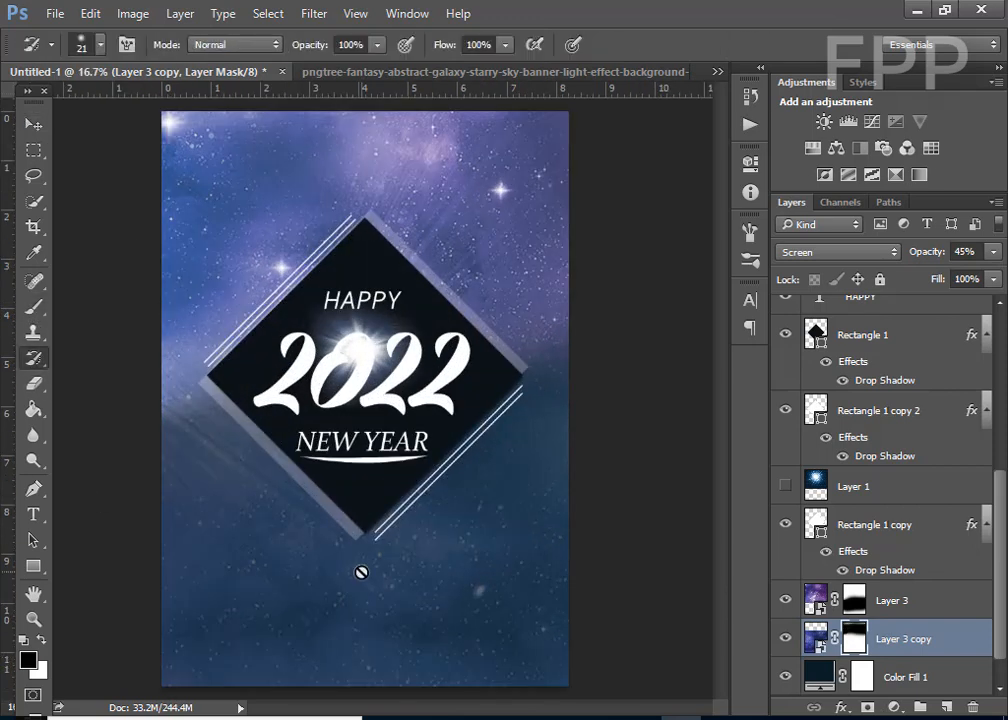
pyautogui.press('t')
pyautogui.scroll(-2, 788, 467)
pyautogui.click(680, 717)
pyautogui.click(819, 592)
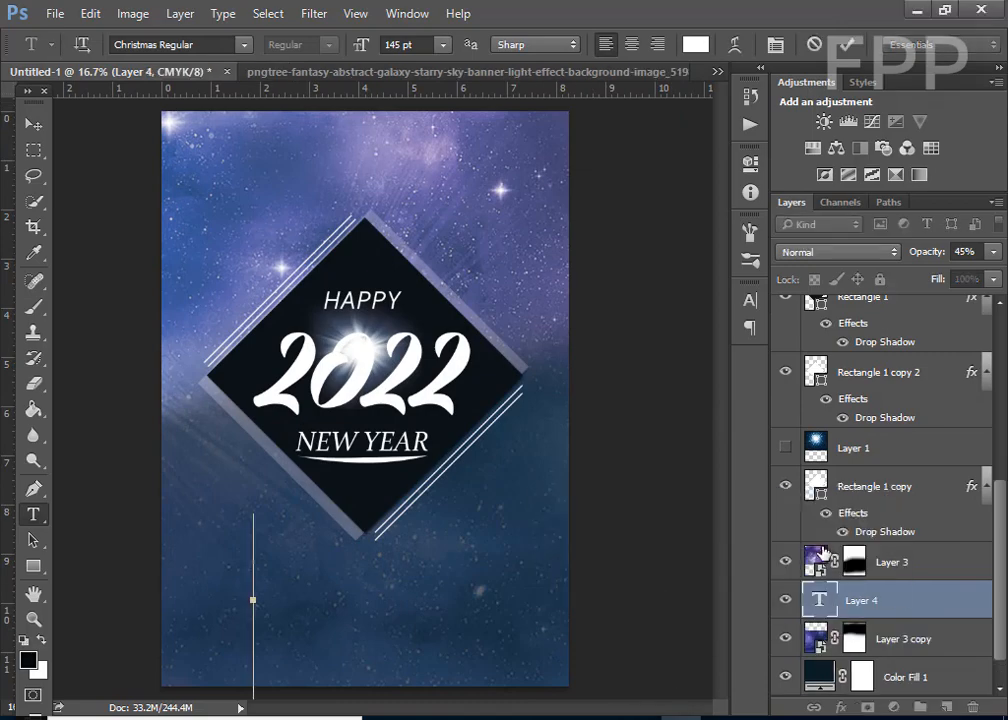
# Step: Abandon the empty text layer and select the light flare layer at the top of the layer stack
pyautogui.scroll(4, 879, 450)
pyautogui.click(950, 320)
pyautogui.scroll(3, 975, 356)
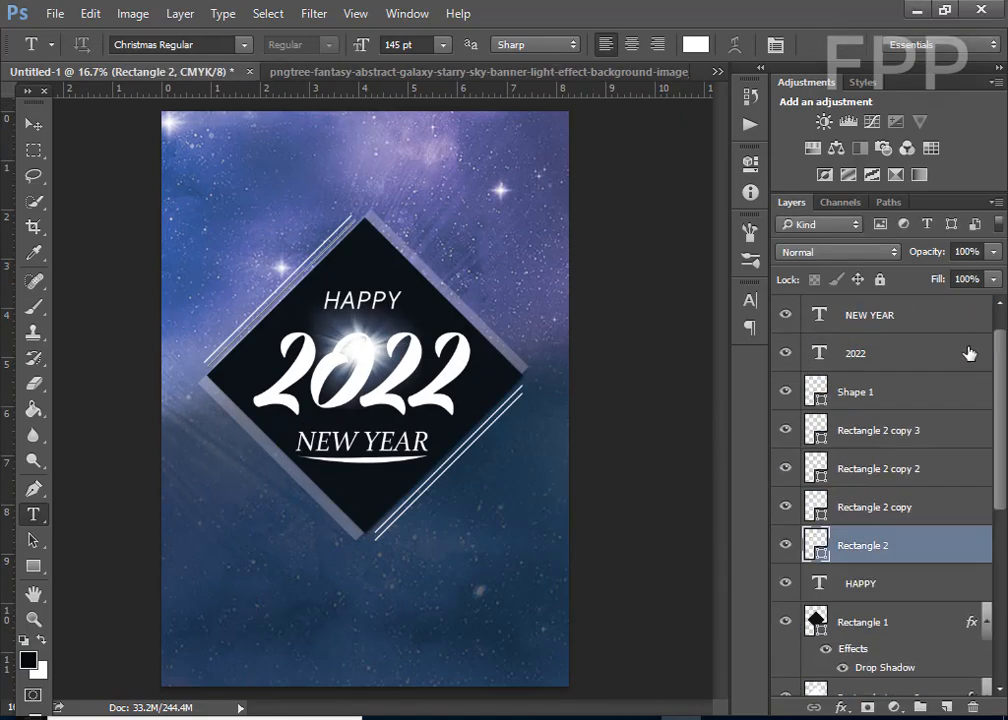
pyautogui.click(937, 318)
pyautogui.press('f')
pyautogui.press('r')
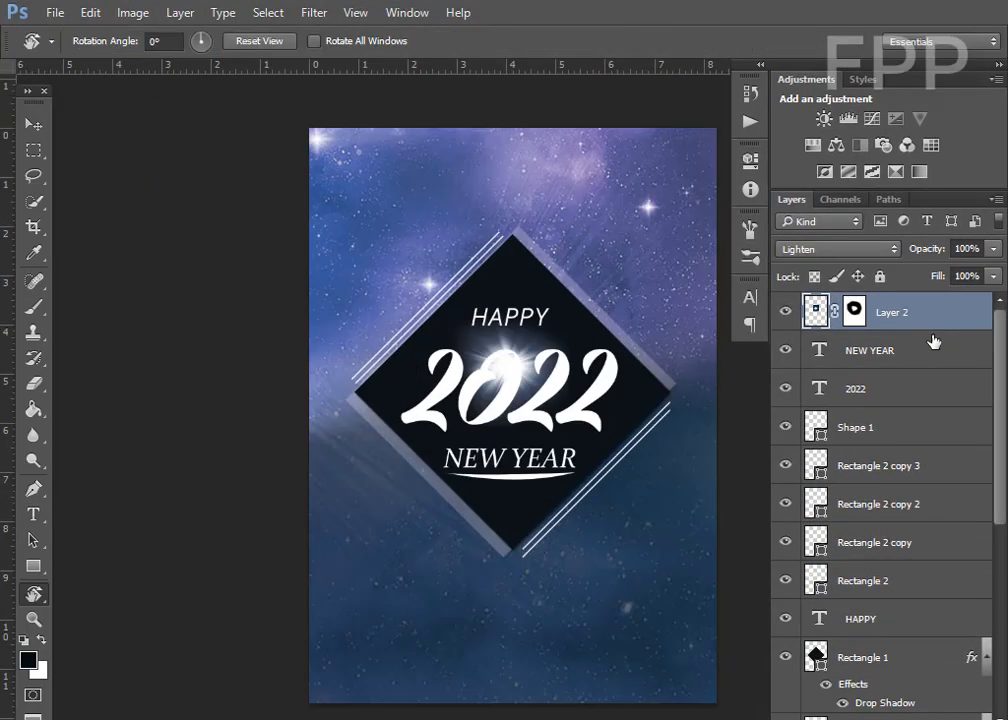
pyautogui.press('f')
pyautogui.press('f')
pyautogui.click(33, 490)
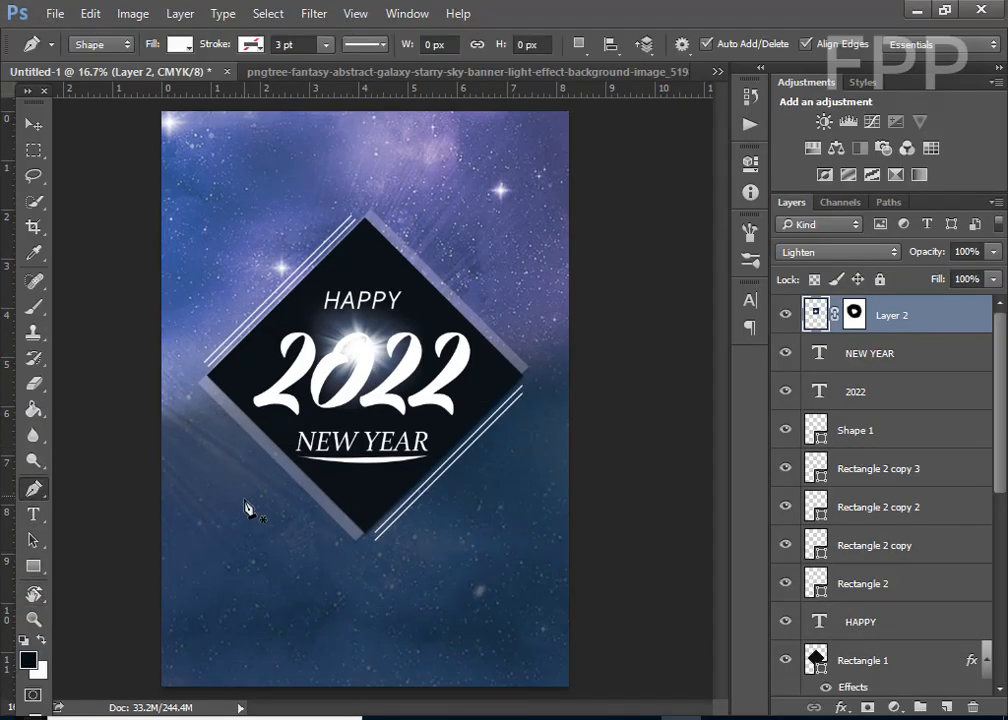
# Step: Add the text "freepsd planet" in white across the poster's lower half
pyautogui.click(44, 518)
pyautogui.click(260, 537)
pyautogui.write('freepi')
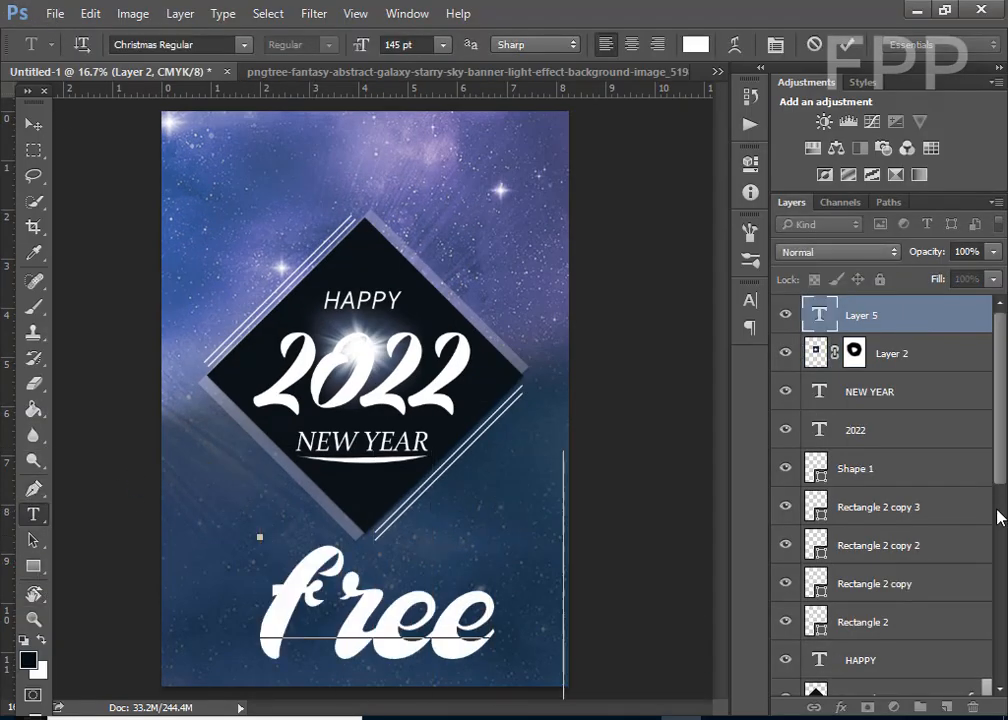
pyautogui.moveTo(505, 479); pyautogui.dragTo(390, 372)
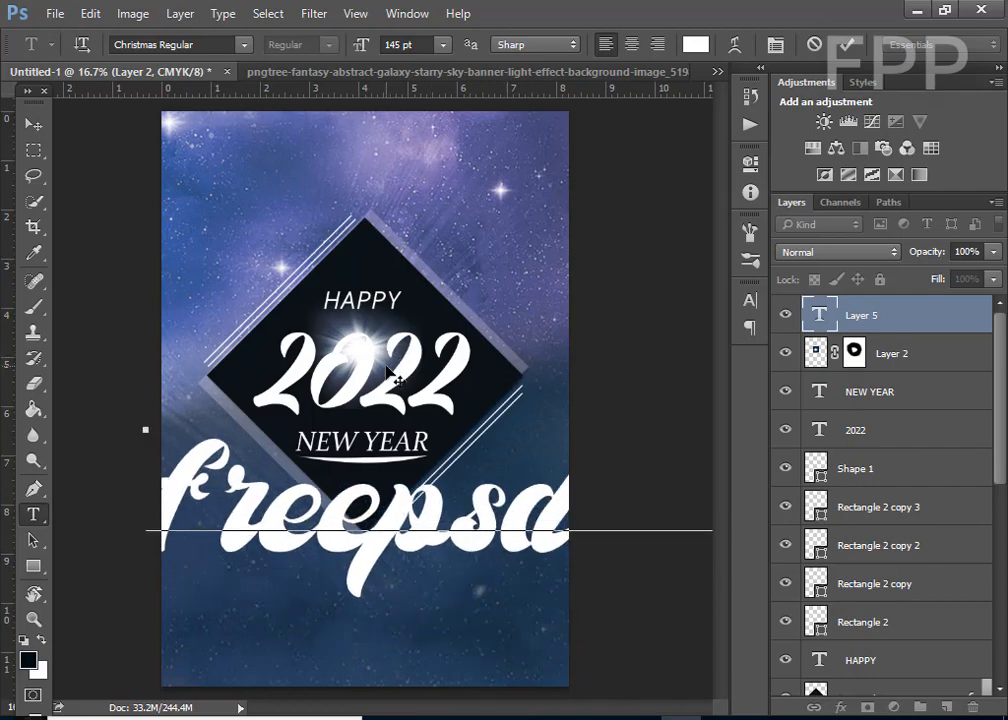
pyautogui.click(850, 44)
# Step: Change the font of the "freepsd planet" text to Lato Black
pyautogui.click(749, 304)
pyautogui.click(637, 310)
pyautogui.scroll(7, 687, 350)
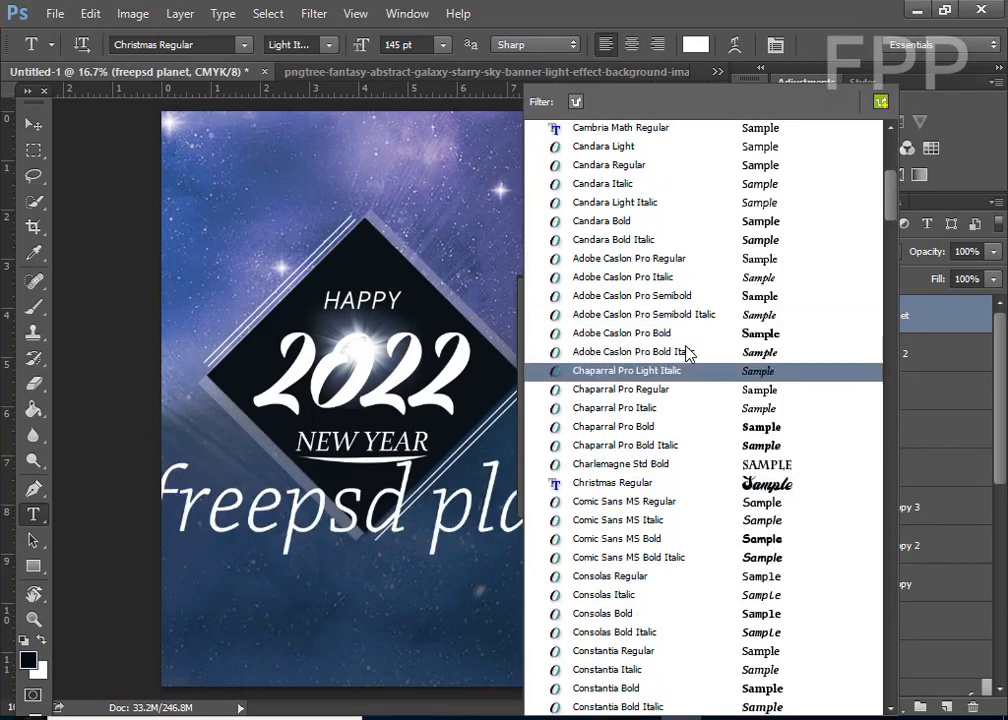
pyautogui.scroll(-15, 778, 510)
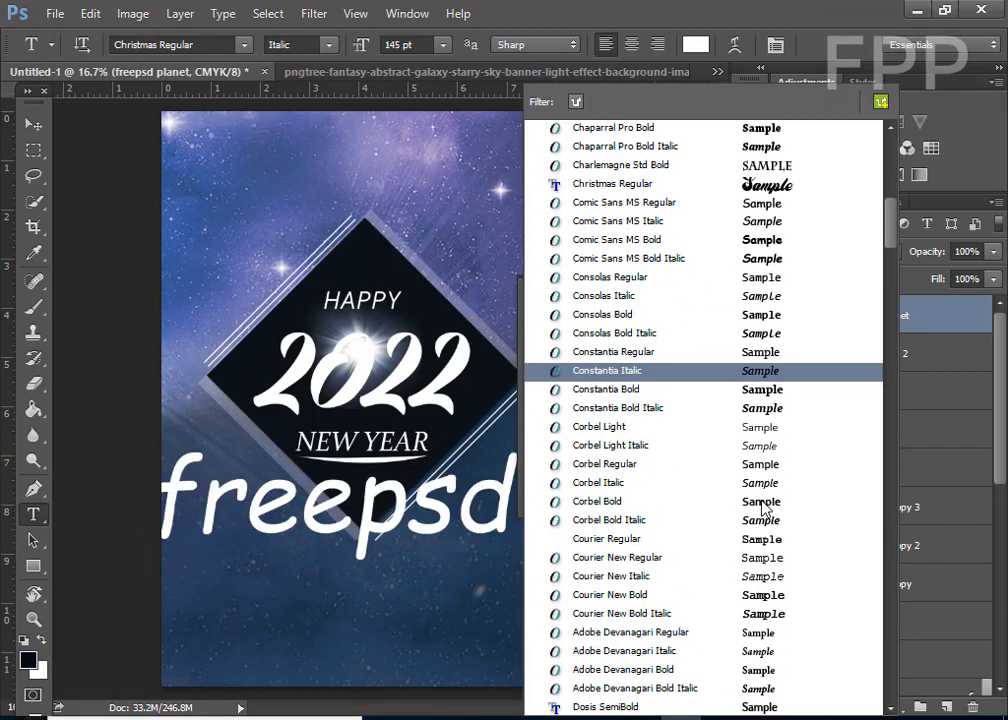
pyautogui.scroll(-3, 778, 515)
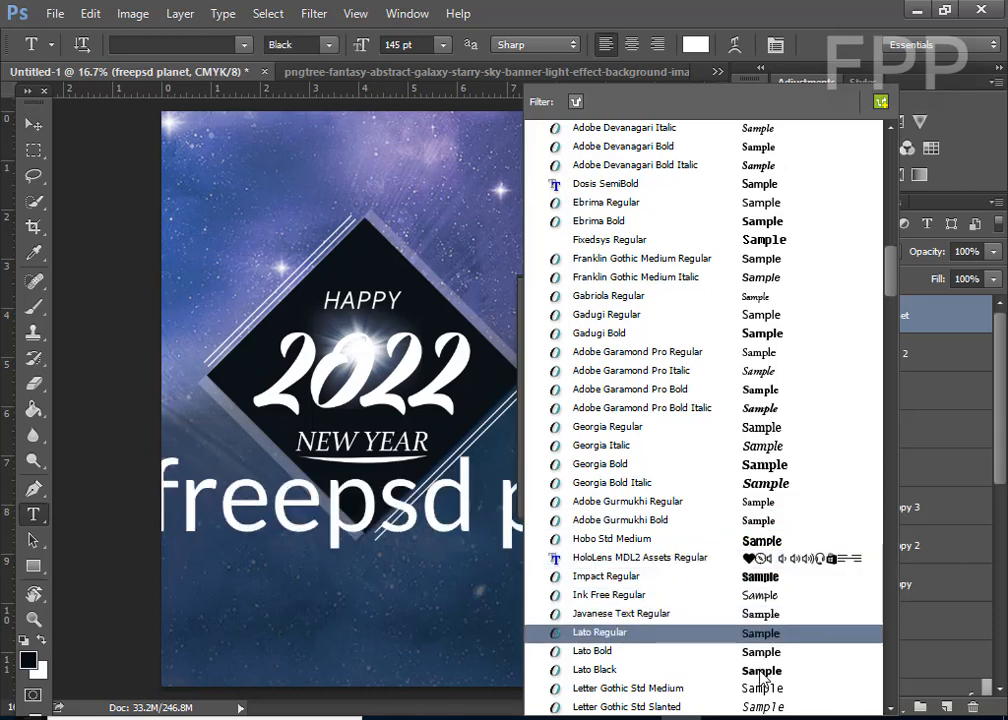
pyautogui.click(620, 670)
# Step: Scale the "freepsd planet" text down to fit the poster's width and position it just below the diamond
pyautogui.click(38, 124)
pyautogui.moveTo(201, 512); pyautogui.dragTo(243, 517)
pyautogui.hotkey('ctrl', 't')
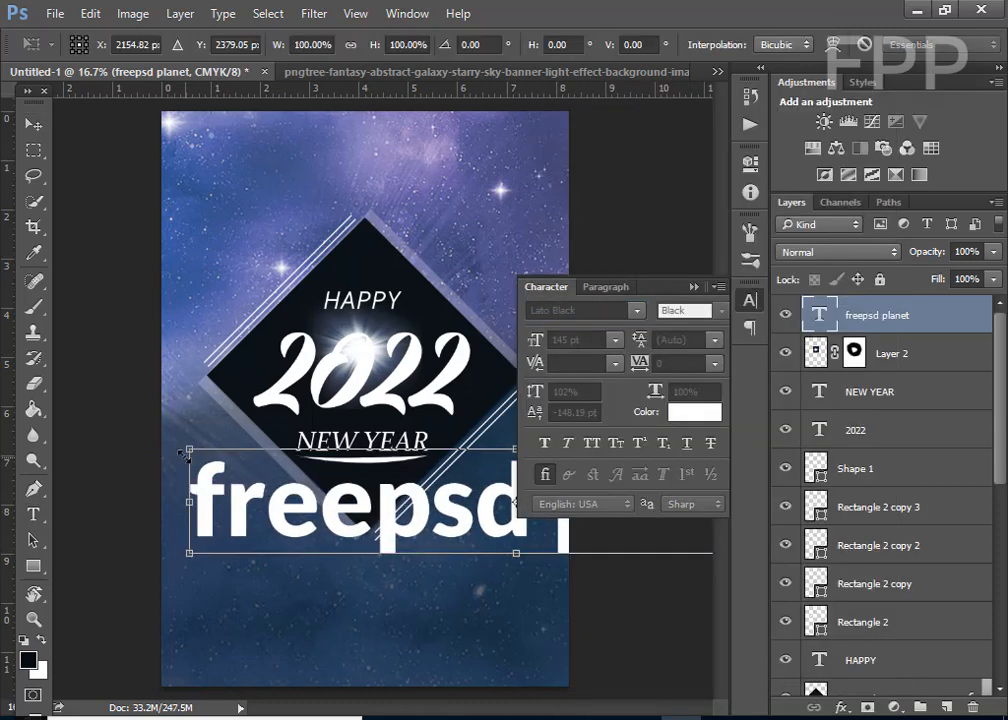
pyautogui.moveTo(189, 450); pyautogui.dragTo(345, 522)
pyautogui.moveTo(444, 516); pyautogui.dragTo(313, 585)
pyautogui.press('Return')
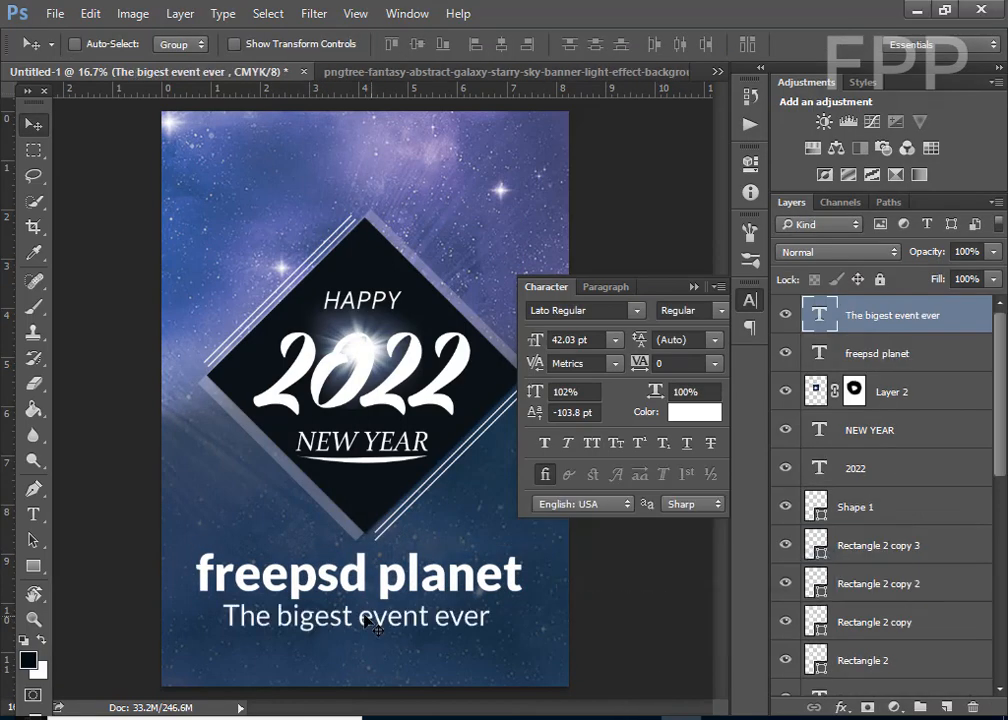
# Step: Nudge the "The bigest event ever" line toward the poster's centre and draw a thin curved white underline about 1528 px wide beneath it
pyautogui.moveTo(350, 560); pyautogui.dragTo(353, 565)
pyautogui.click(33, 488)
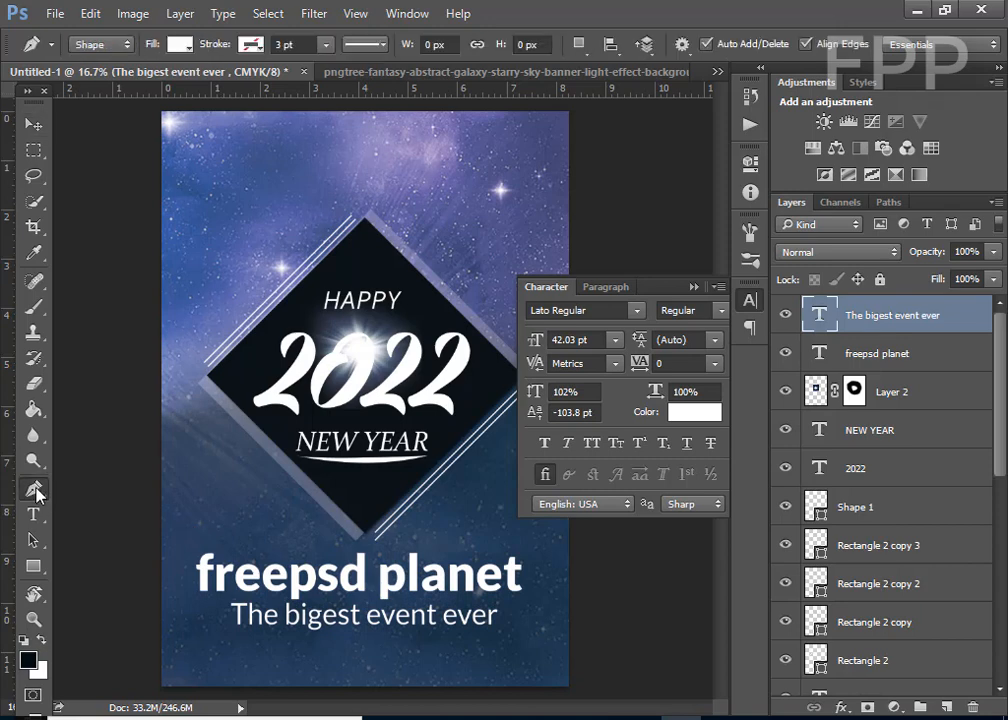
pyautogui.hotkey('ctrl', '-')
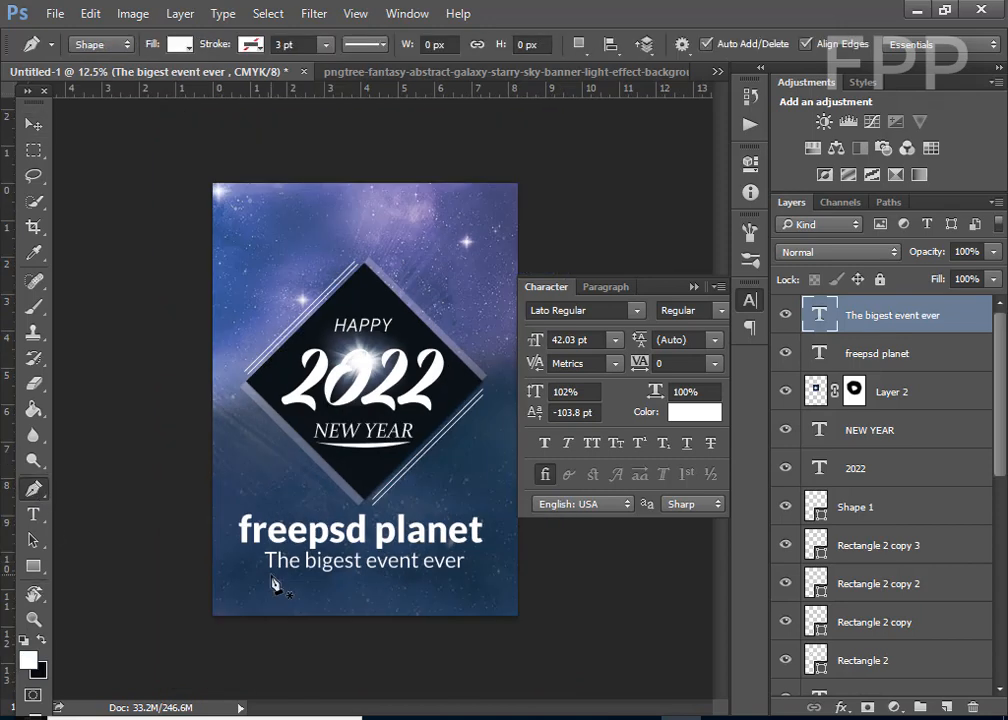
pyautogui.click(271, 577)
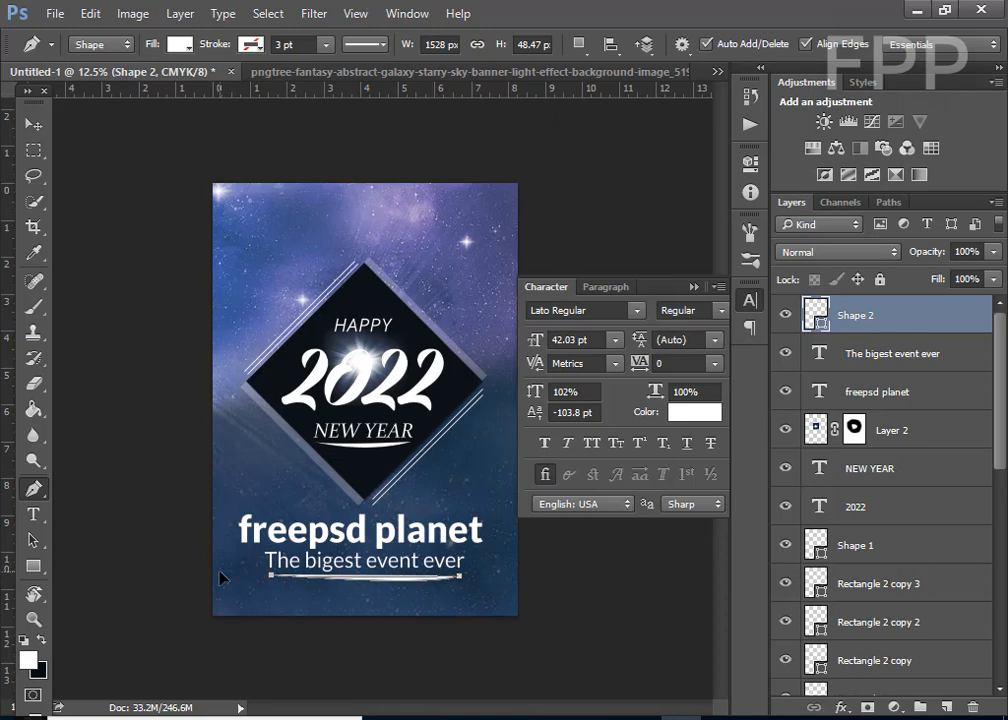
pyautogui.click(33, 124)
pyautogui.moveTo(398, 597); pyautogui.dragTo(397, 593)
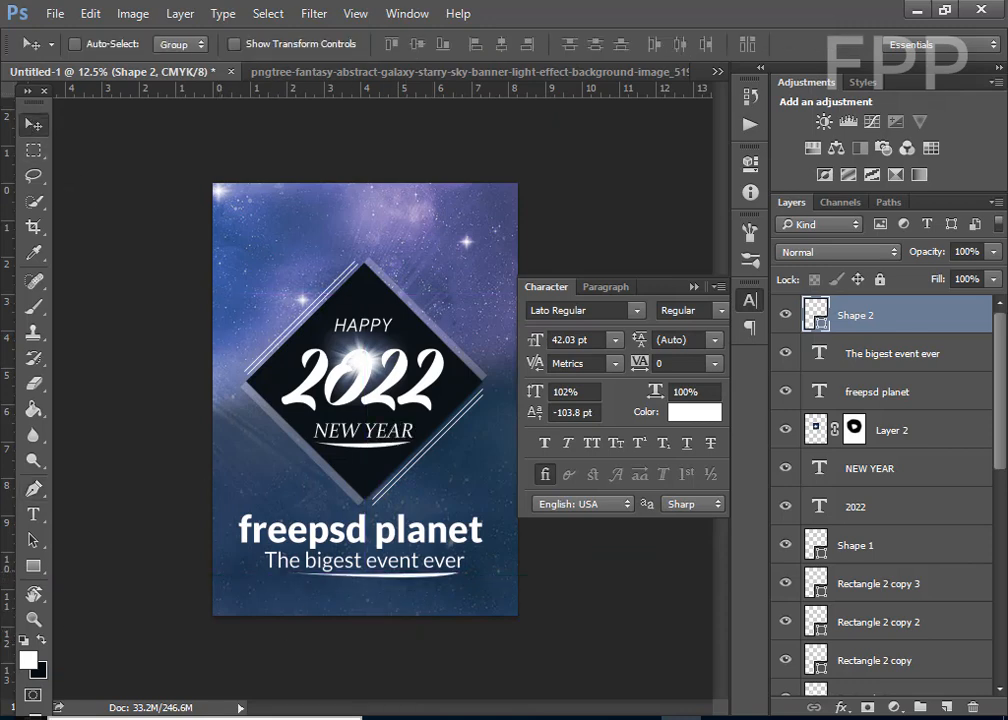
# Step: Duplicate the curved underline and scale the copy to about 50%, placing it just below the original's right half
pyautogui.moveTo(869, 315); pyautogui.dragTo(946, 707)
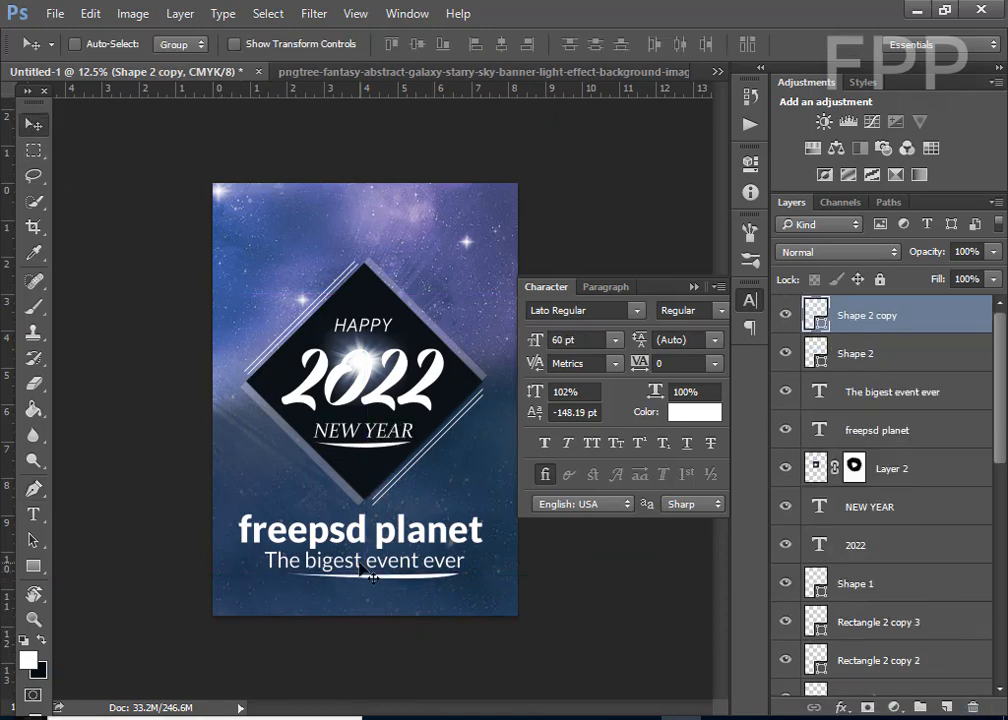
pyautogui.hotkey('ctrl', 't')
pyautogui.moveTo(278, 578); pyautogui.dragTo(372, 581)
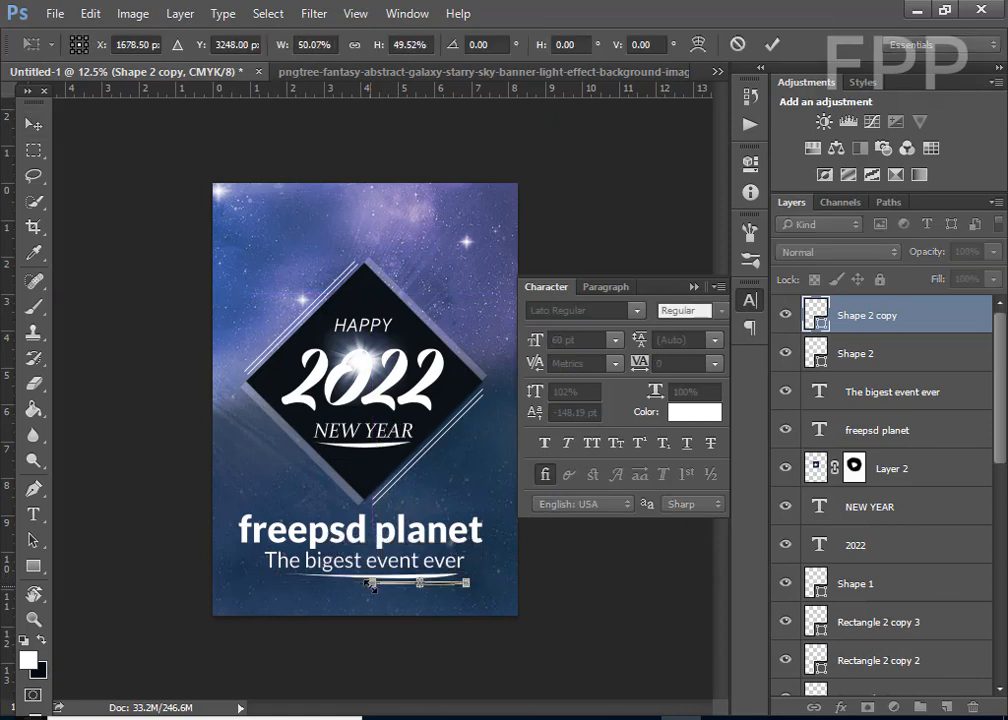
pyautogui.press('Return')
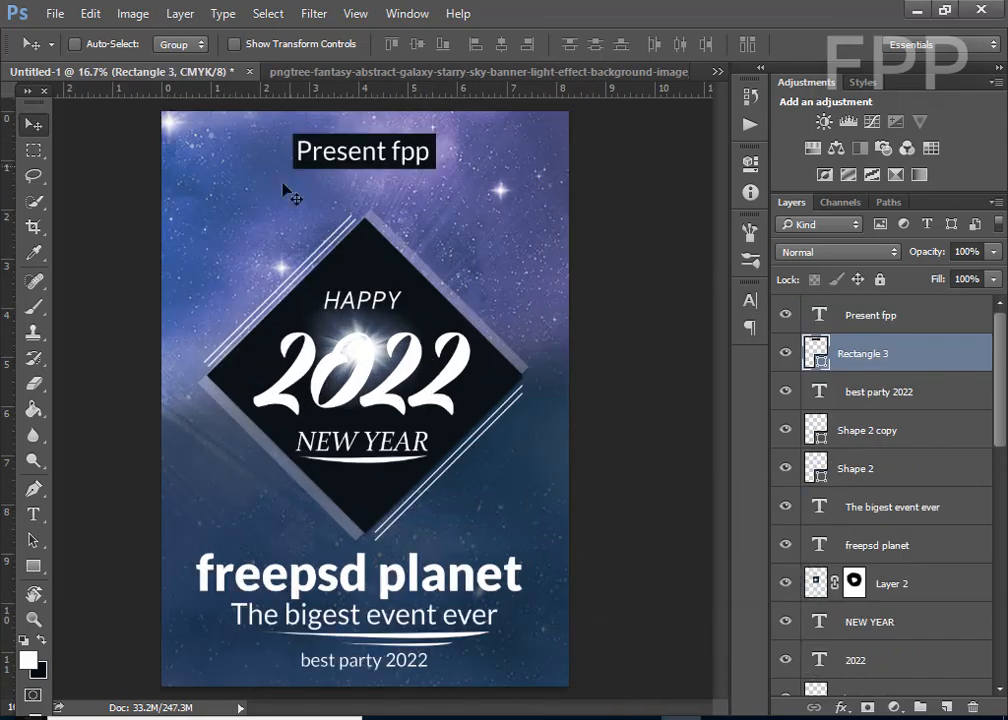
# Step: Add a new empty layer directly above the hidden Layer 1 and keep white (ffffff) as the foreground colour
pyautogui.hotkey('ctrl', '-')
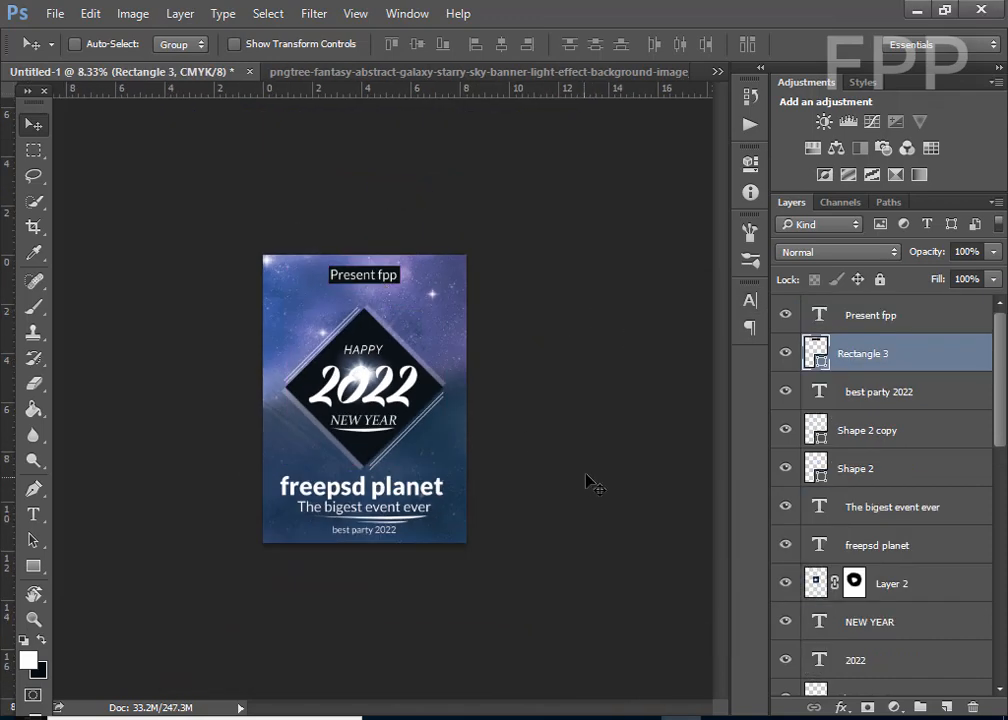
pyautogui.scroll(-10, 890, 480)
pyautogui.scroll(2, 900, 477)
pyautogui.click(912, 528)
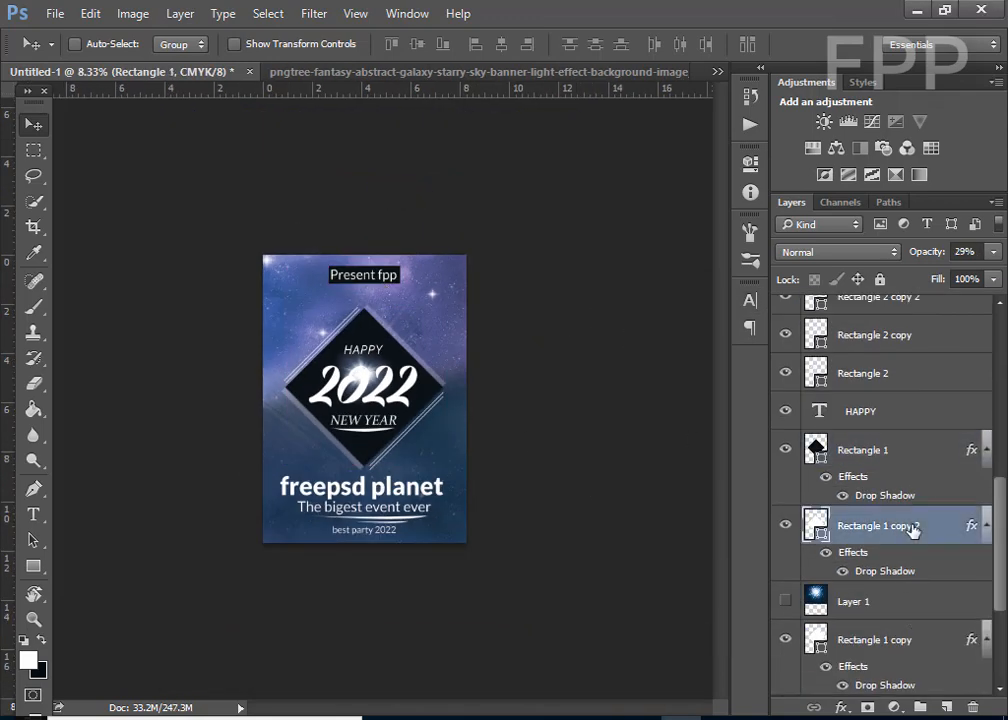
pyautogui.click(900, 603)
pyautogui.click(946, 707)
pyautogui.click(28, 660)
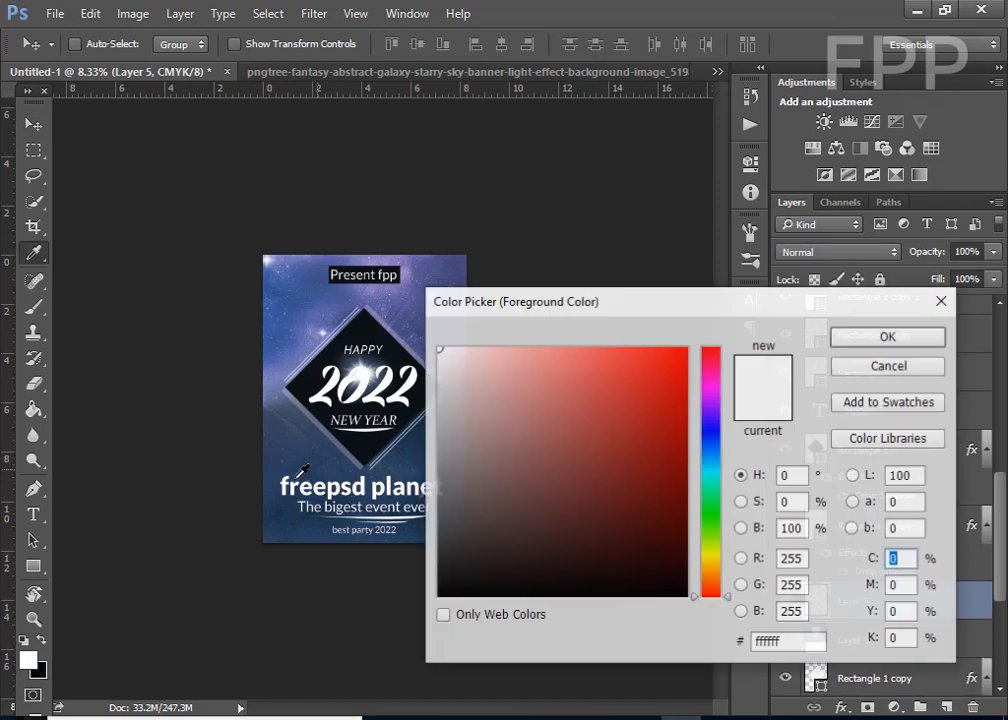
pyautogui.press('Return')
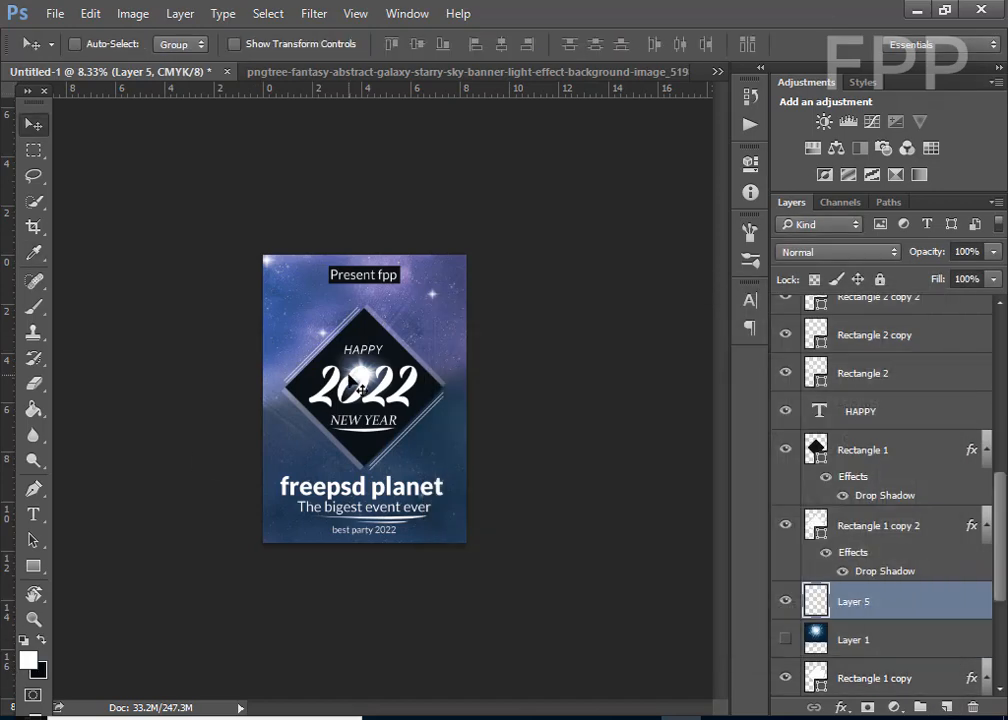
# Step: Paint a soft white glow behind the diamond on the new layer with a 2200 px soft round brush
pyautogui.click(34, 308)
pyautogui.click(100, 45)
pyautogui.doubleClick(42, 193)
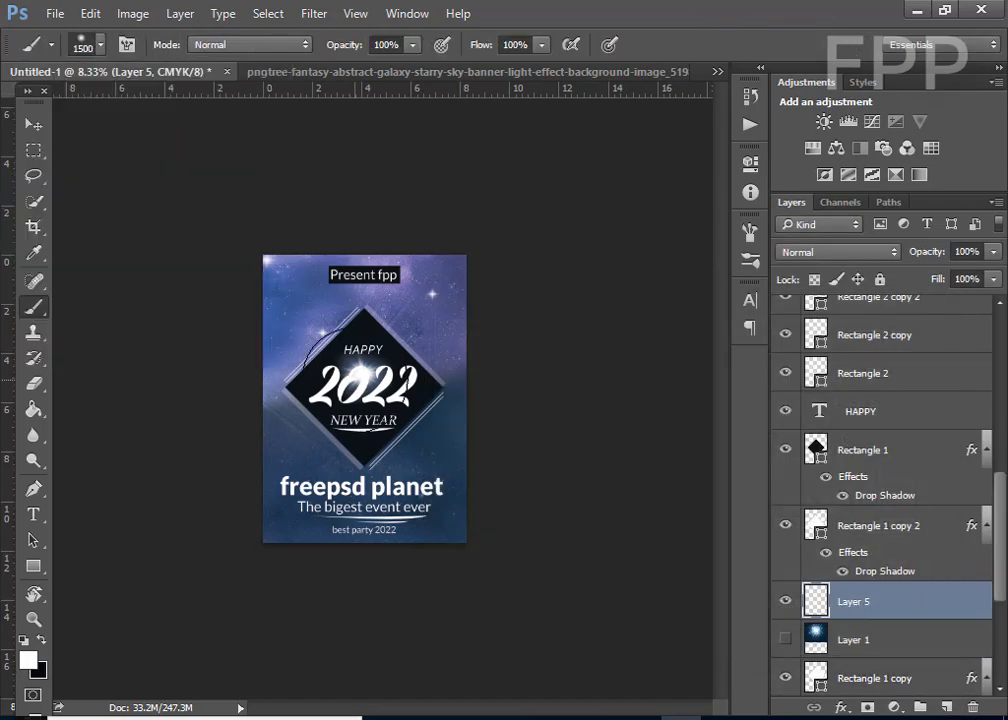
pyautogui.press(']')
pyautogui.press(']')
pyautogui.press(']')
pyautogui.click(363, 387)
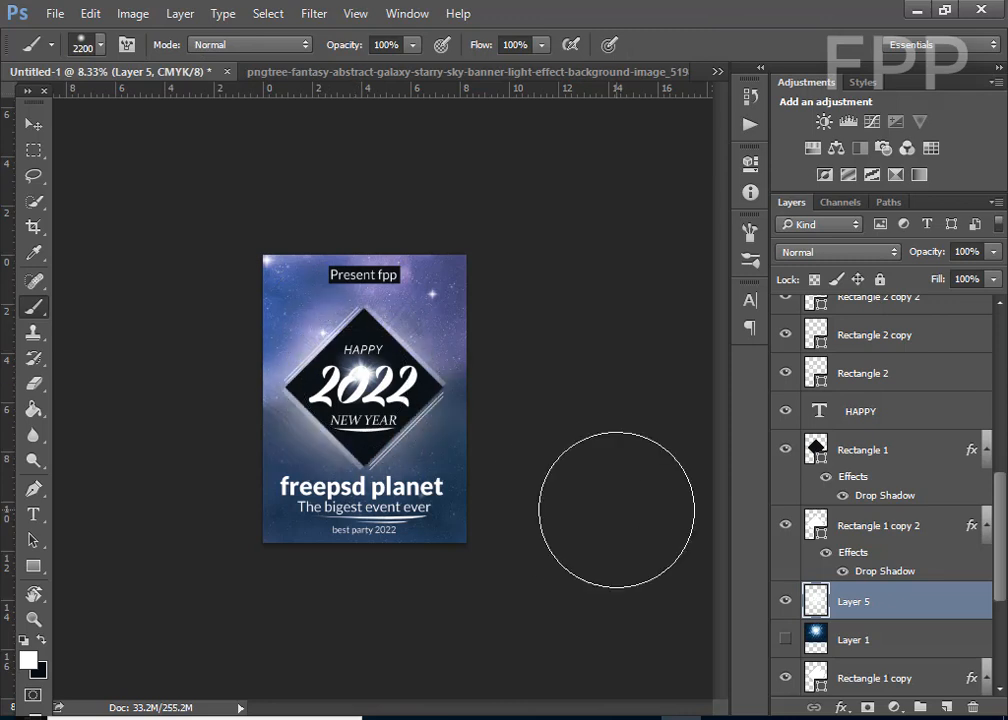
pyautogui.click(33, 124)
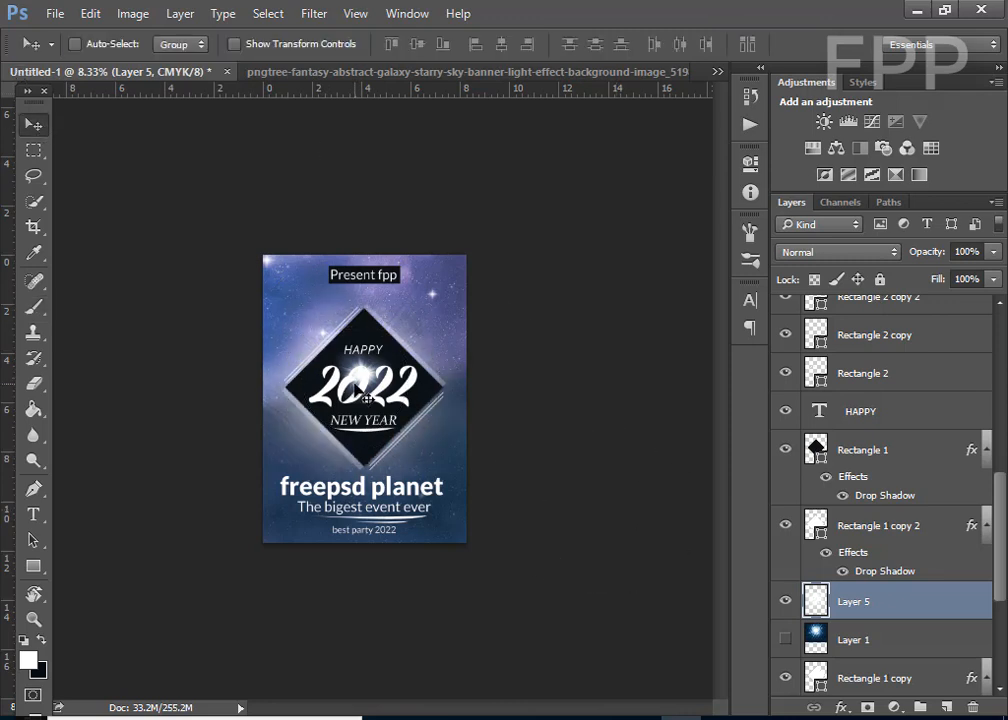